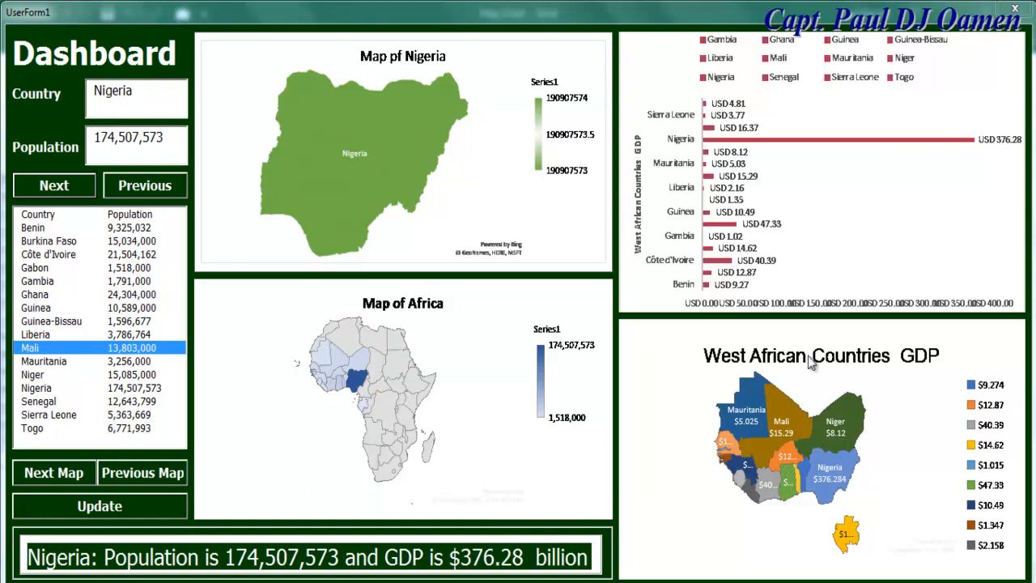
- Advance the dashboard's country record past Sierra Leone to Togo
click(74, 187)
click(74, 187)
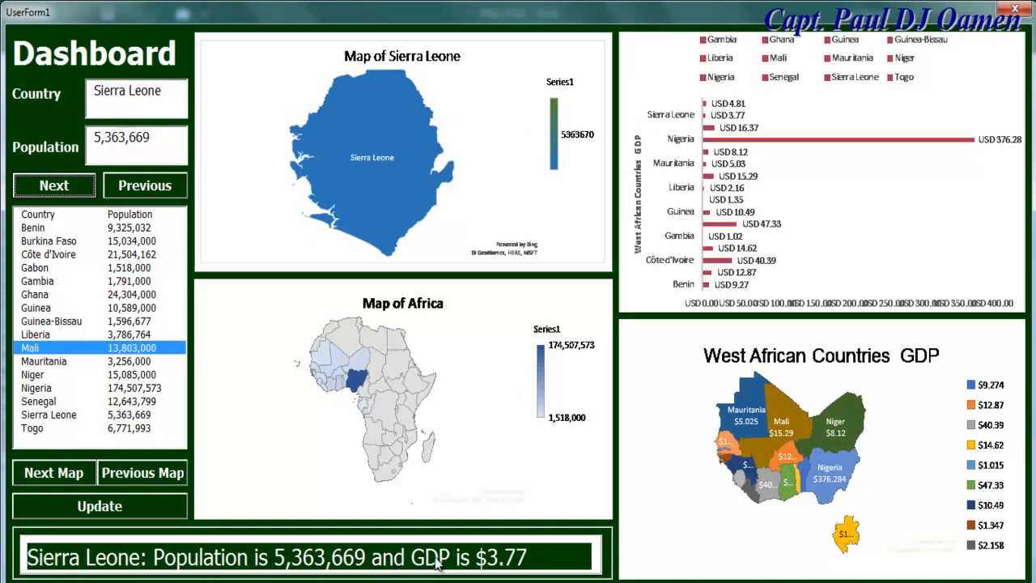
click(81, 188)
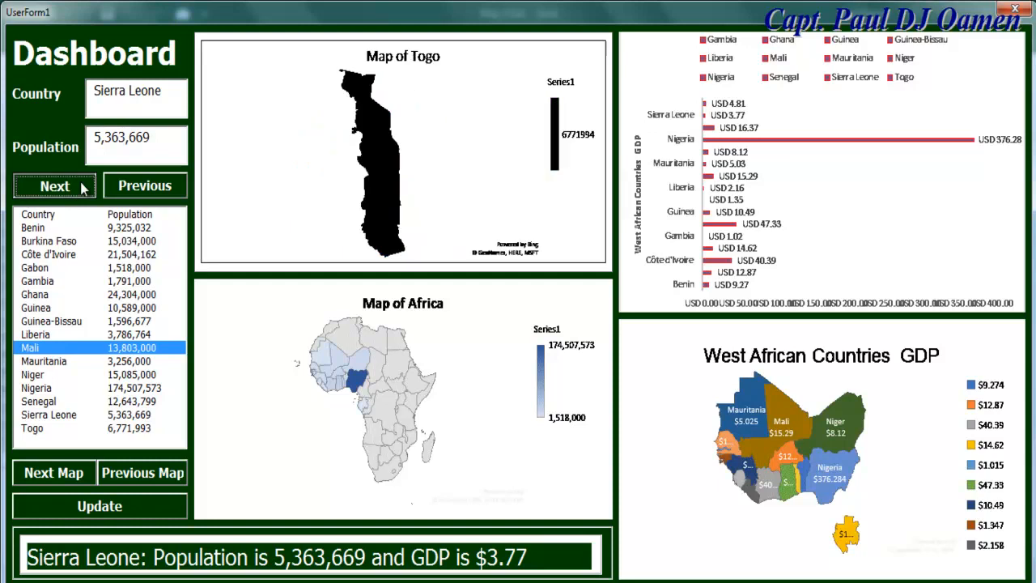
- Step the country record back several entries and return forward to Nigeria
click(134, 188)
click(132, 187)
click(132, 187)
click(132, 187)
click(68, 190)
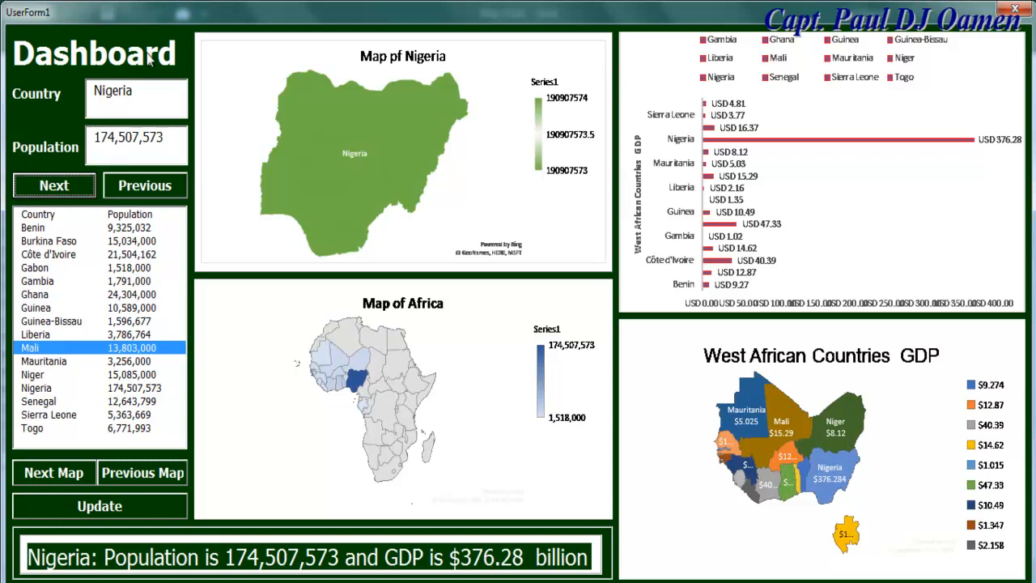
- Advance the country record to Sierra Leone and switch the Map of Africa to the Population line chart
click(54, 186)
click(55, 186)
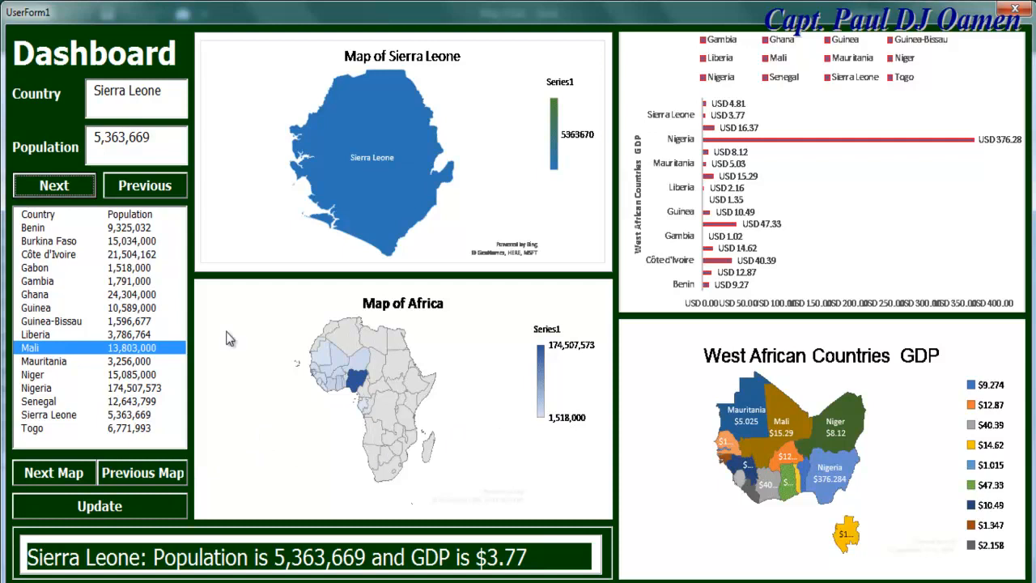
click(68, 476)
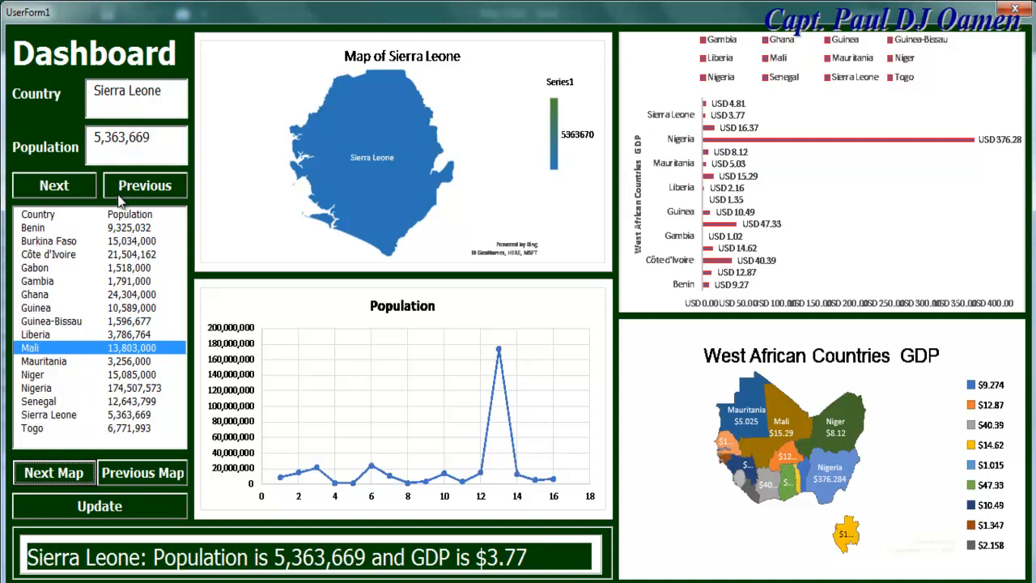
- Browse the country records forward past Togo, and step back through every country to Benin
click(64, 190)
click(64, 191)
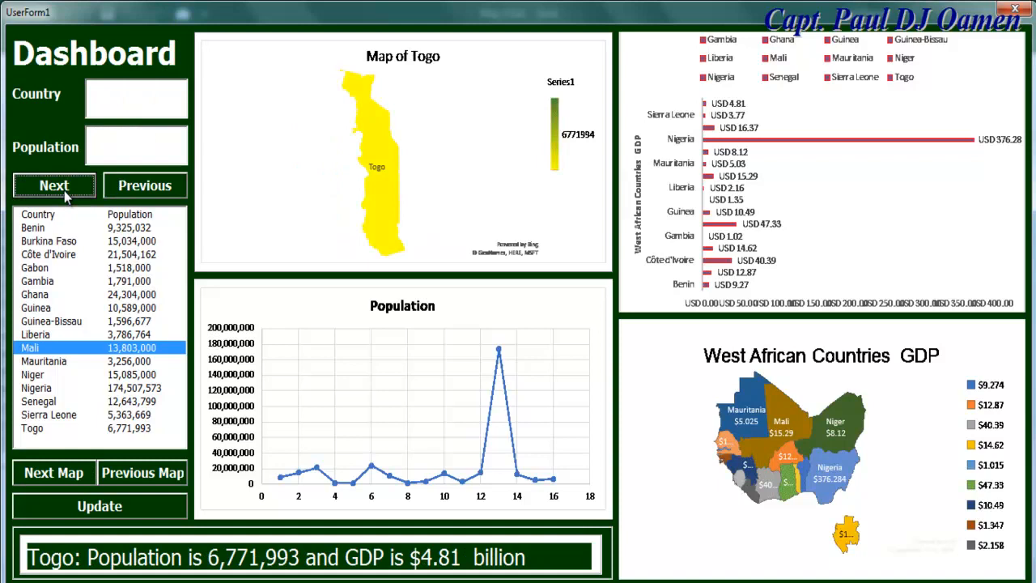
click(145, 195)
click(142, 192)
click(141, 192)
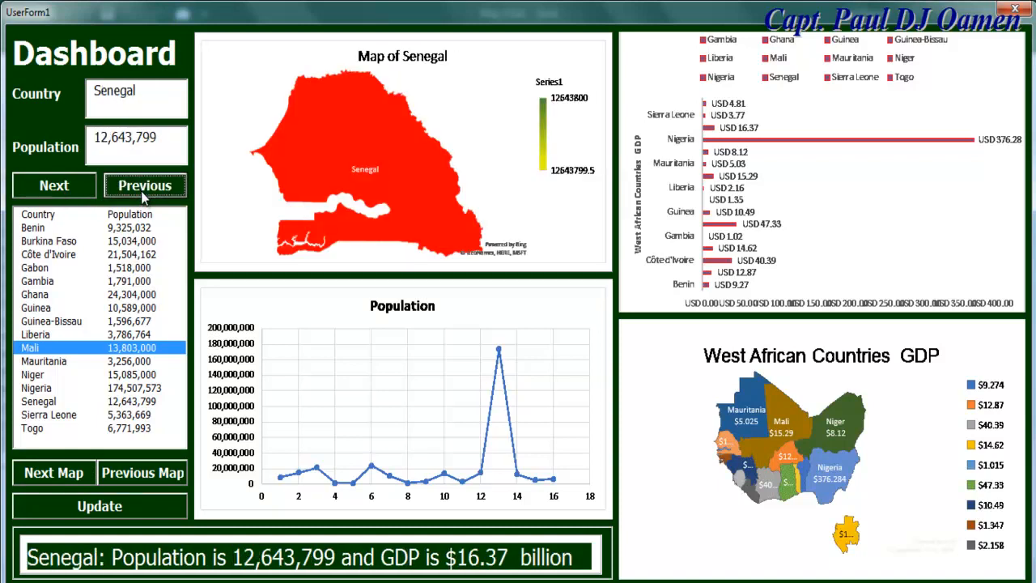
click(143, 191)
click(143, 191)
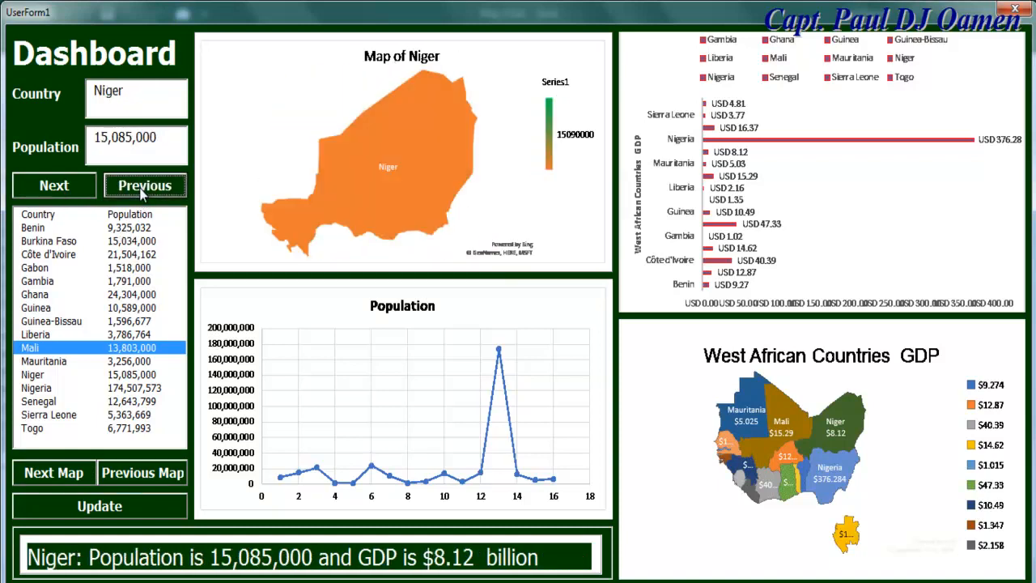
click(142, 190)
click(142, 191)
click(142, 191)
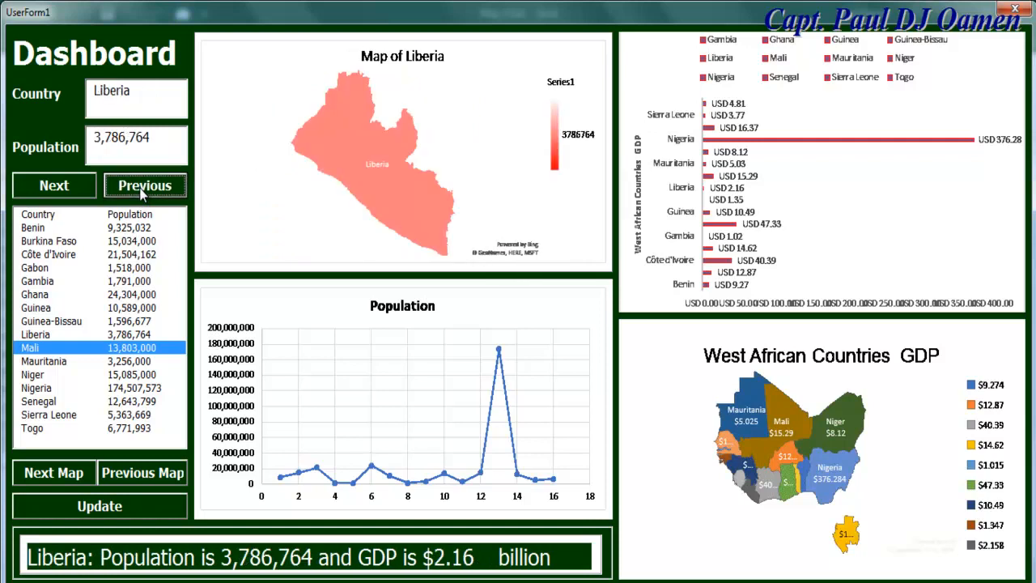
click(143, 191)
click(143, 191)
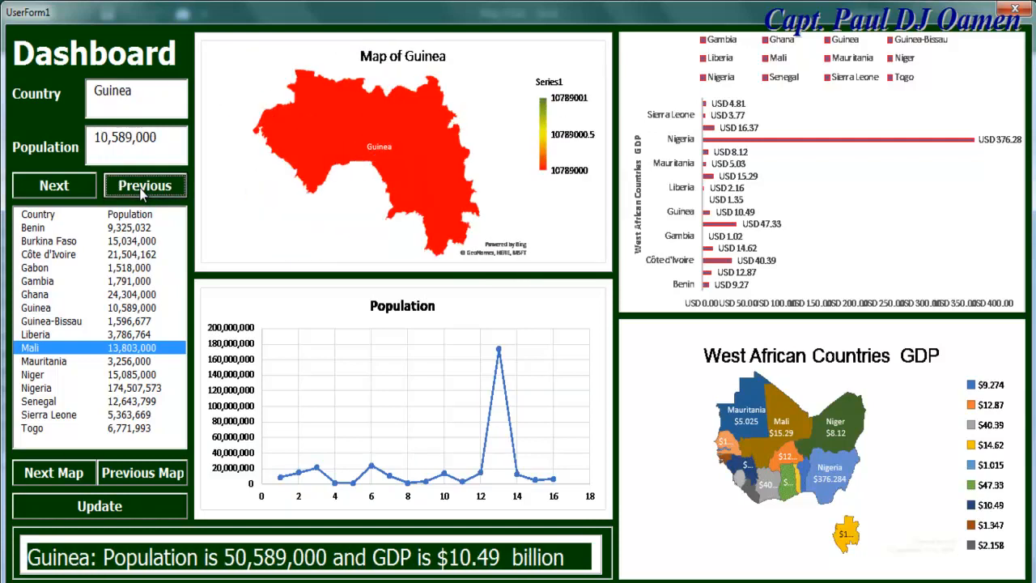
click(143, 191)
click(143, 191)
click(143, 191)
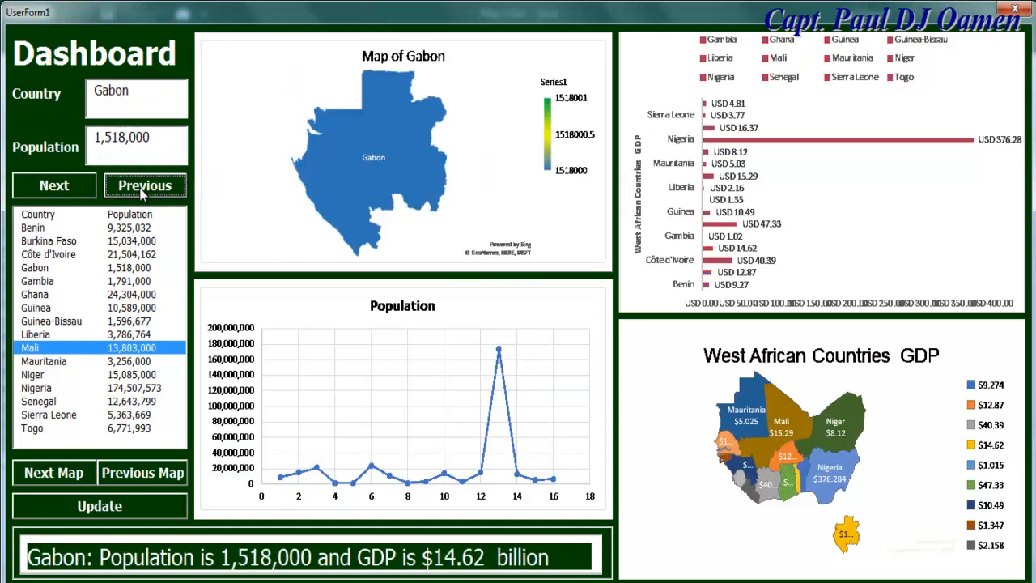
click(143, 191)
click(143, 191)
click(144, 191)
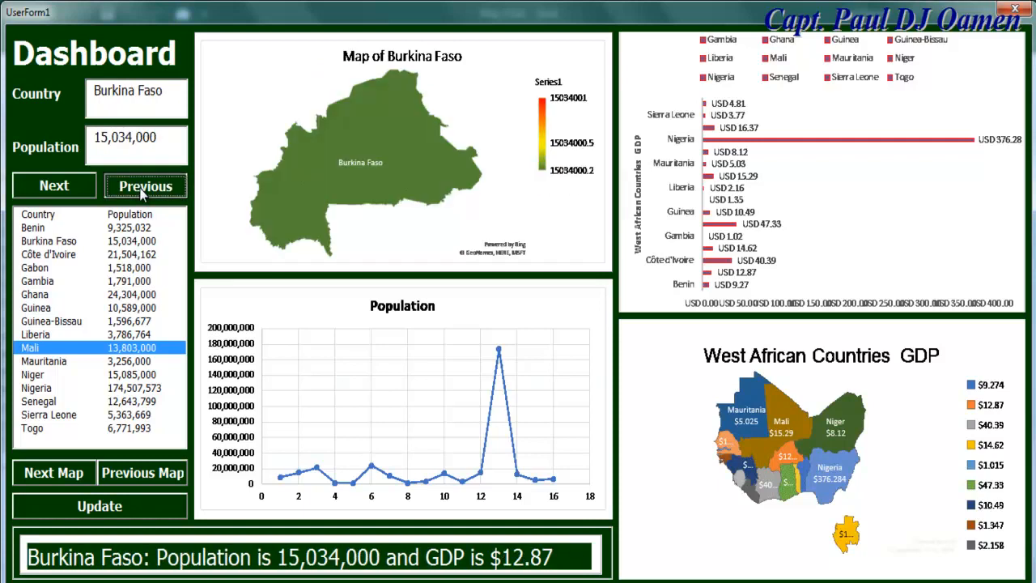
click(143, 191)
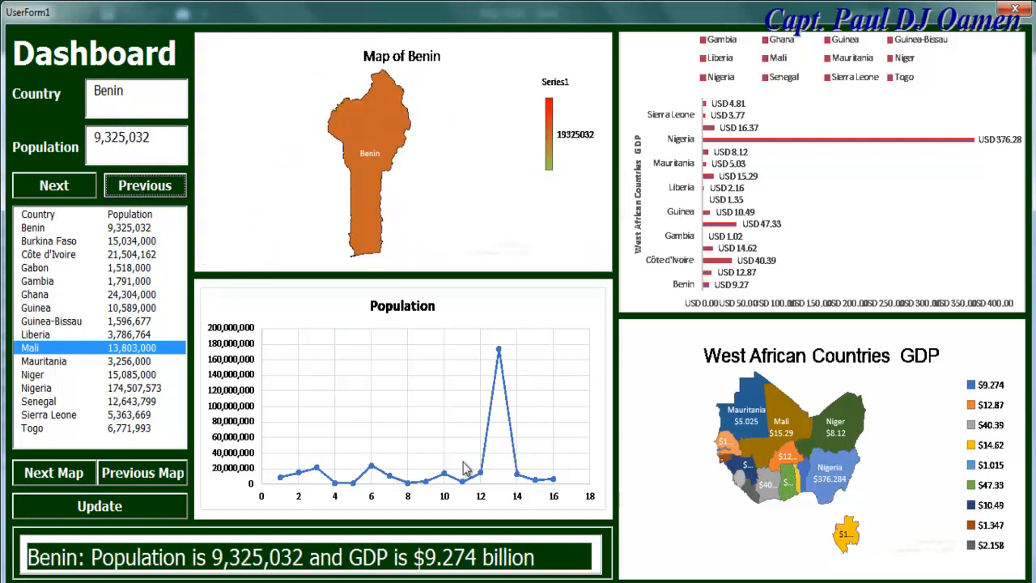
- Switch the Population line chart to the Country Population column chart, and edit Benin's population and run the update
click(65, 473)
click(65, 473)
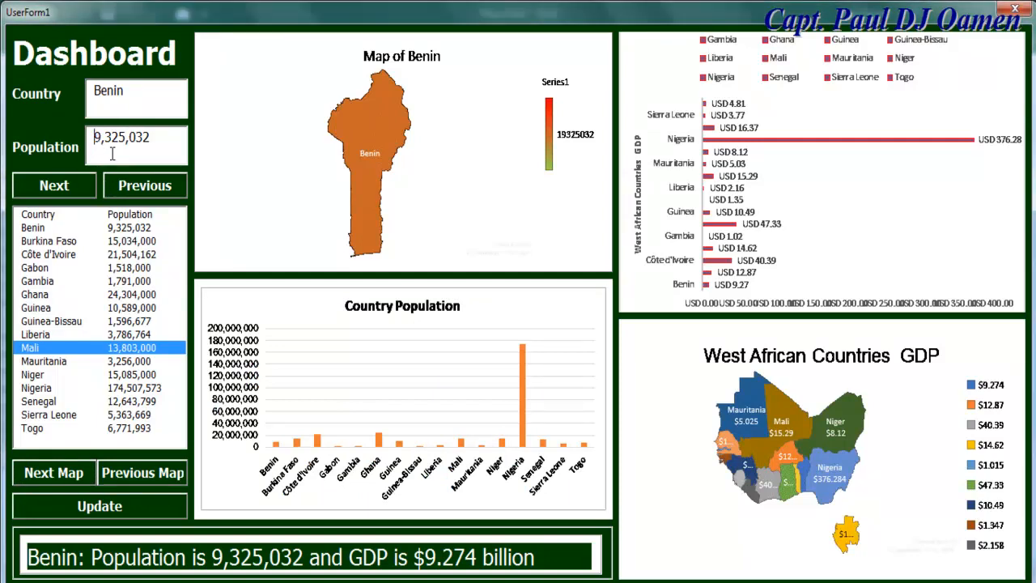
text(9)
click(111, 506)
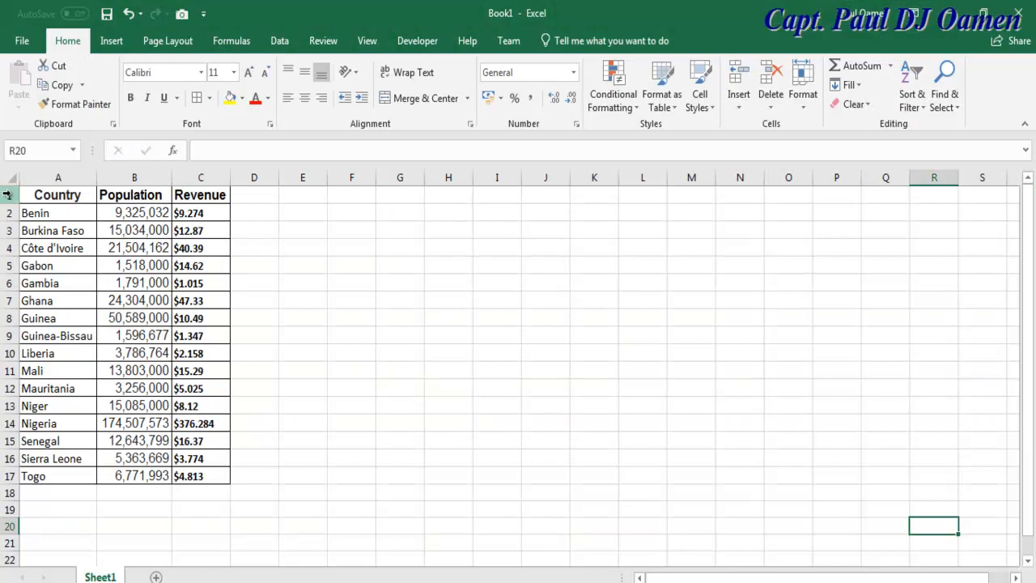
- Highlight the data table A1:C17 to review its Country, Population and Revenue columns
drag(21, 195, 230, 484)
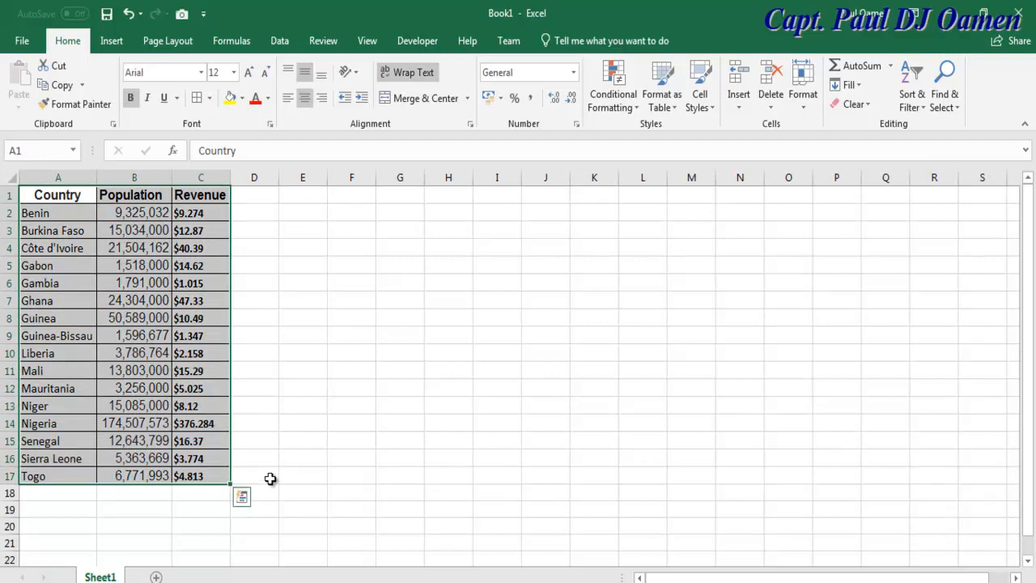
click(300, 271)
drag(41, 199, 205, 481)
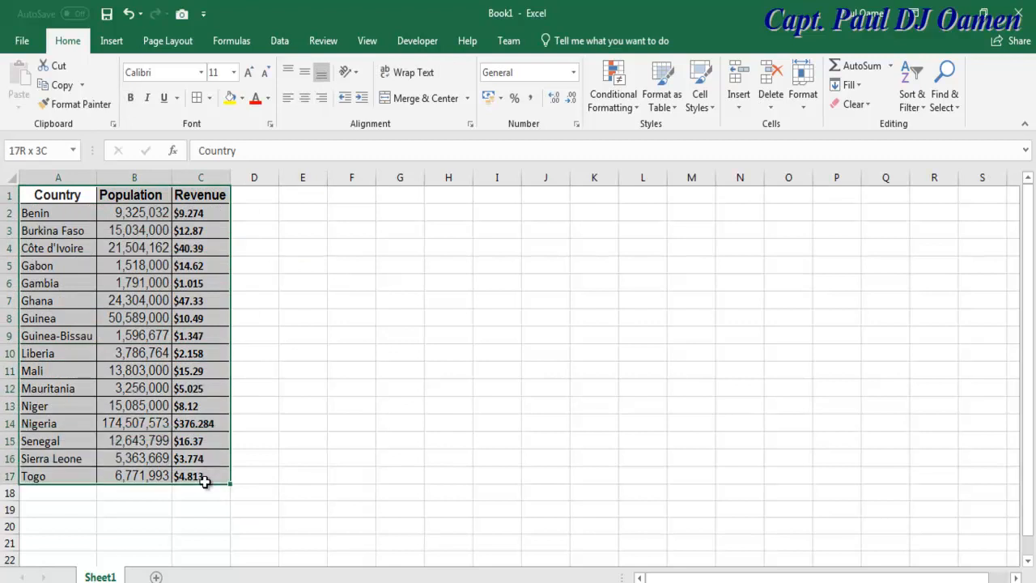
drag(205, 482, 205, 482)
click(308, 475)
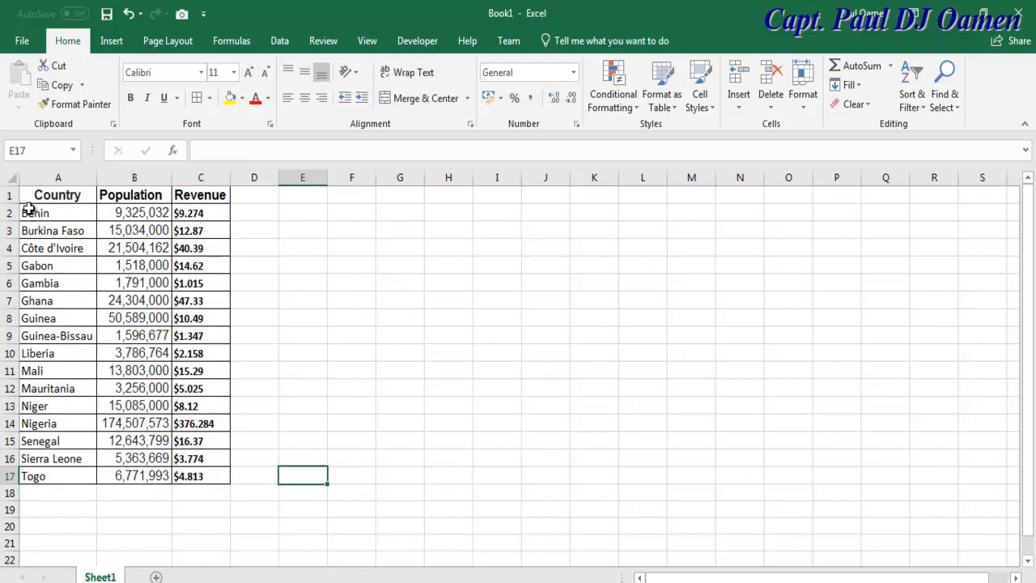
- Insert a filled map chart from the Country and Population data in A1:B17
drag(32, 194, 144, 478)
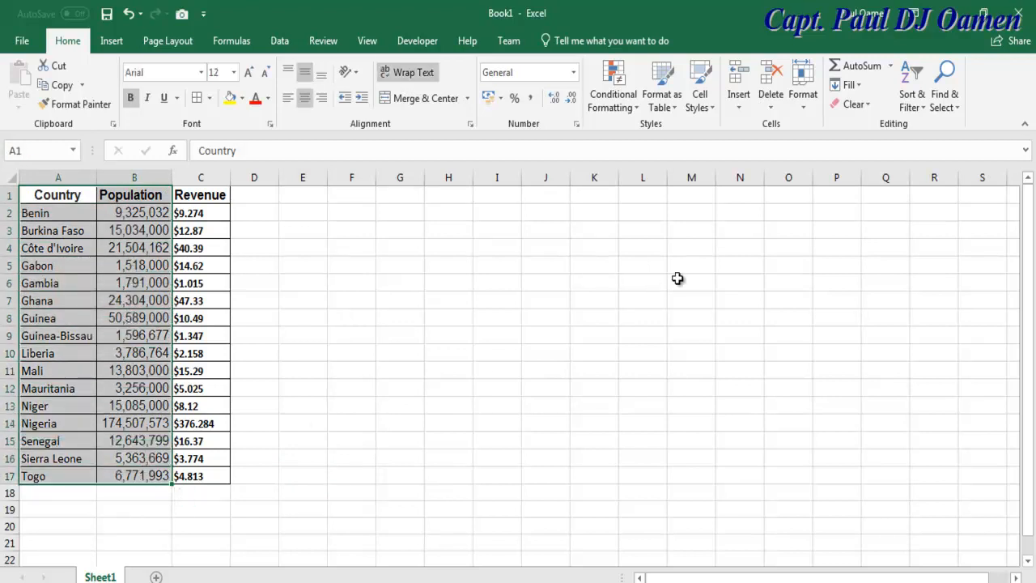
click(110, 44)
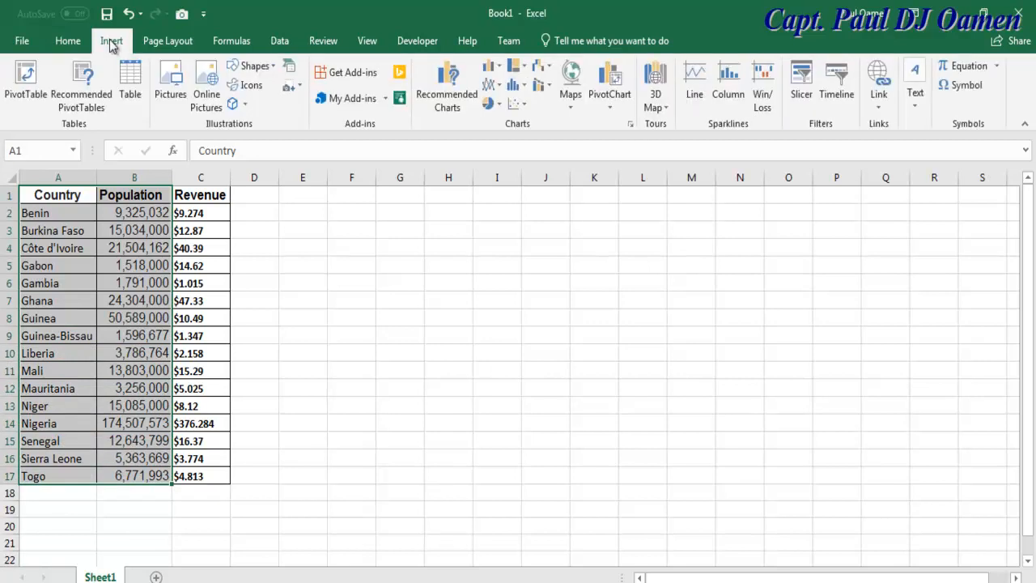
click(571, 81)
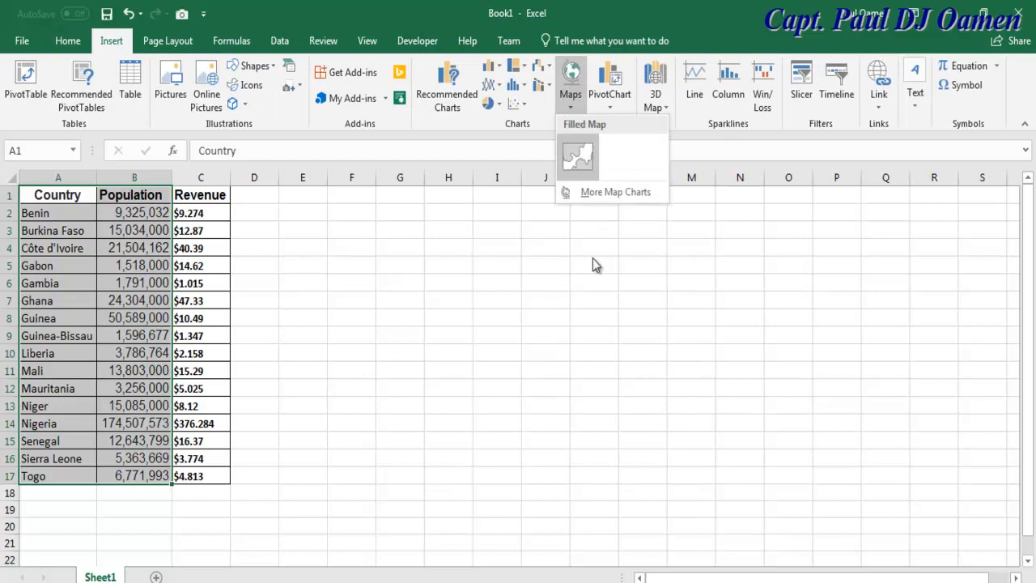
click(581, 161)
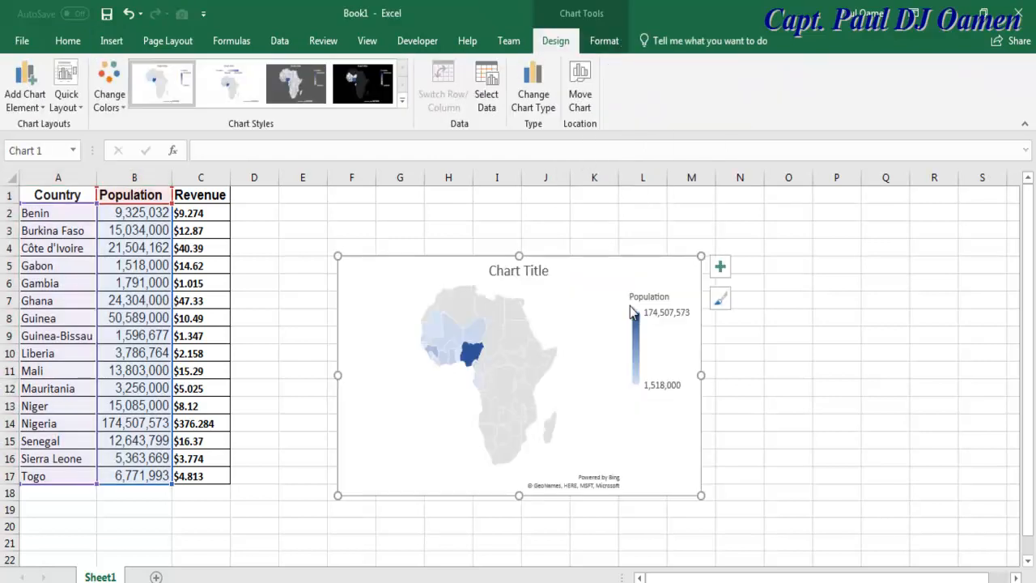
- Move the whole map chart closer to the data table, with its upper-left corner at about cell E2
click(546, 301)
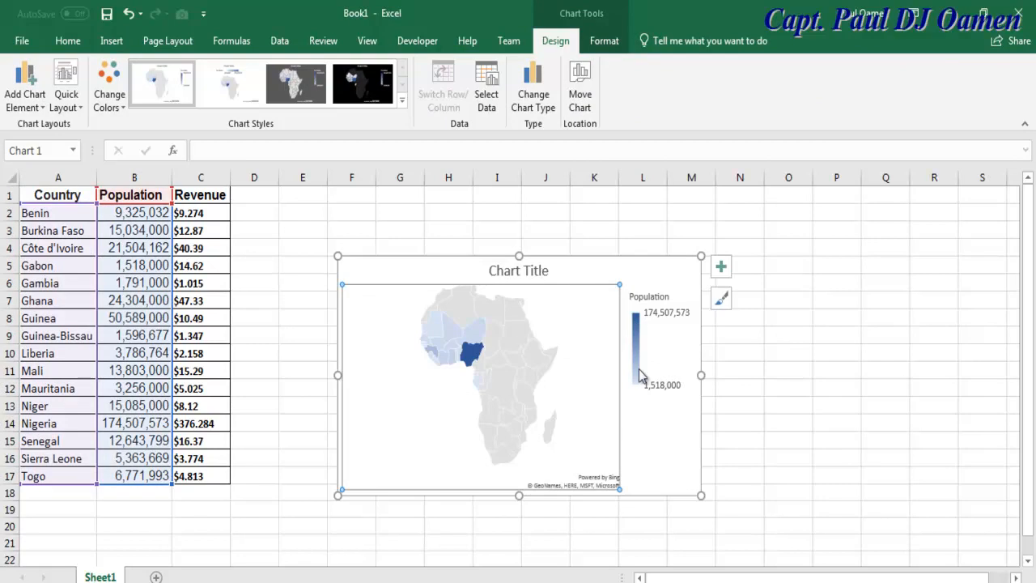
click(645, 427)
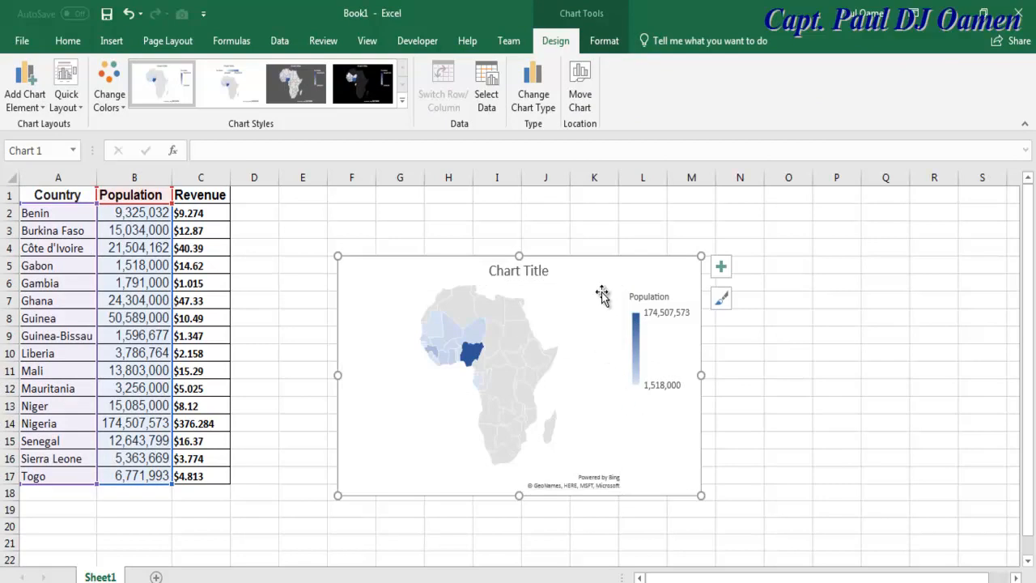
drag(604, 268, 554, 215)
- Open the map series formatting and set the map area to Only regions with data
click(543, 237)
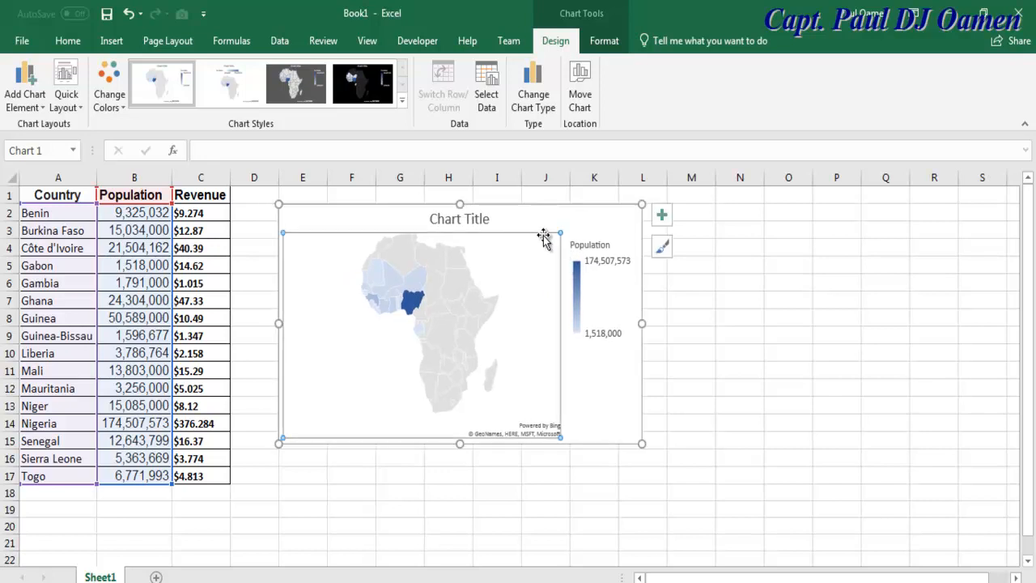
double_click(432, 327)
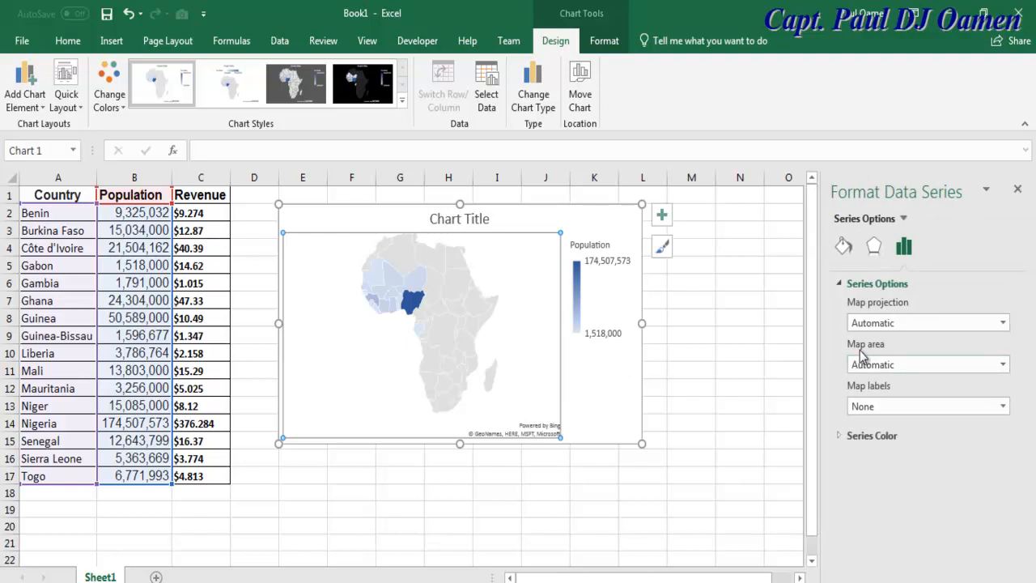
click(1004, 365)
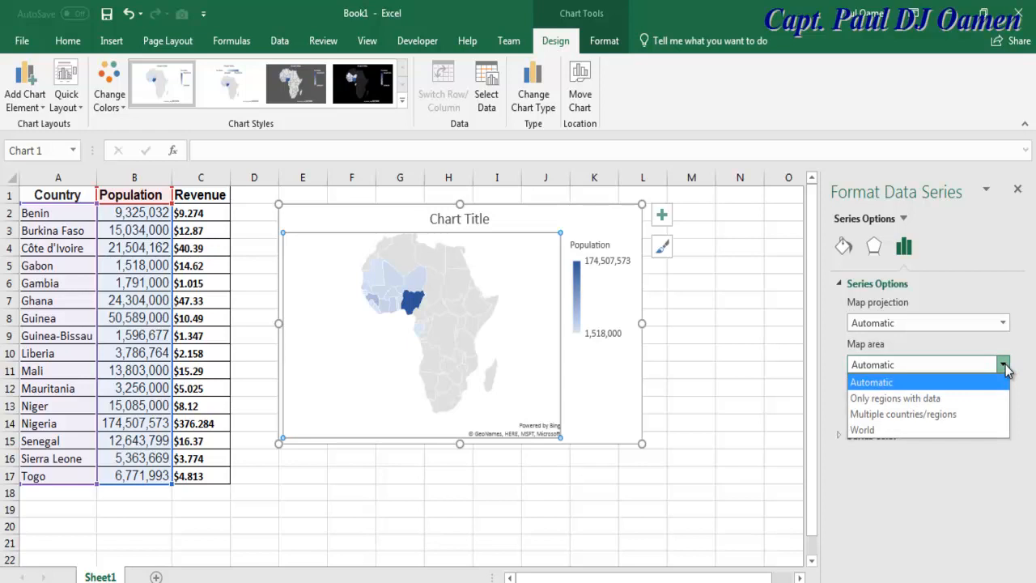
click(906, 398)
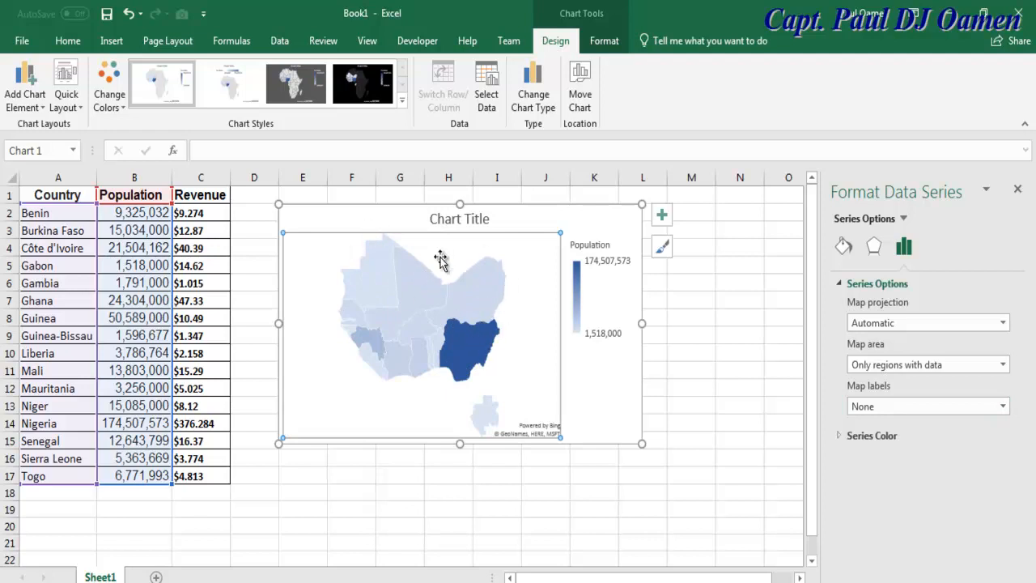
- Try the Best fit only map labels, and set the map labels to Show all
click(1002, 407)
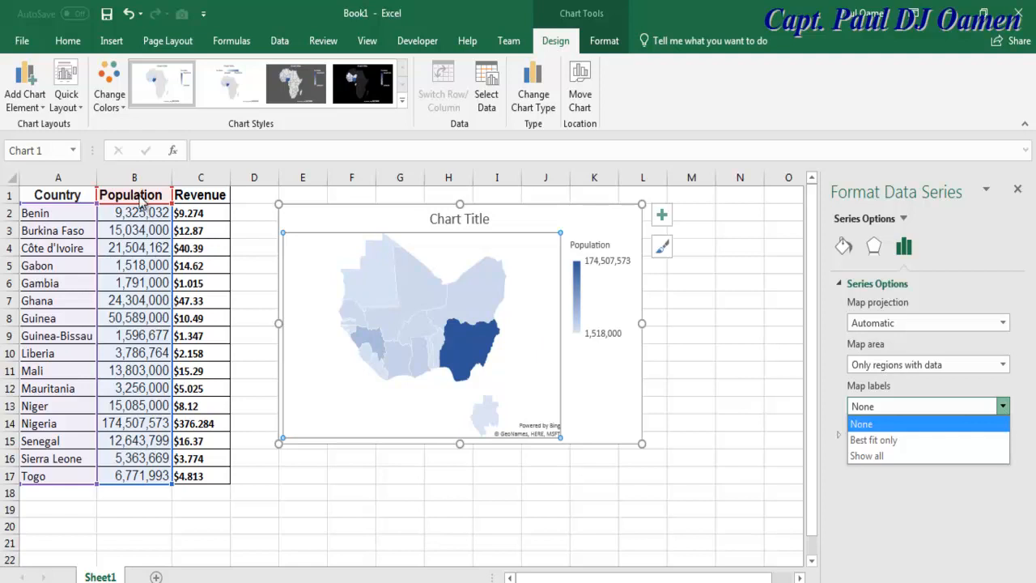
click(856, 444)
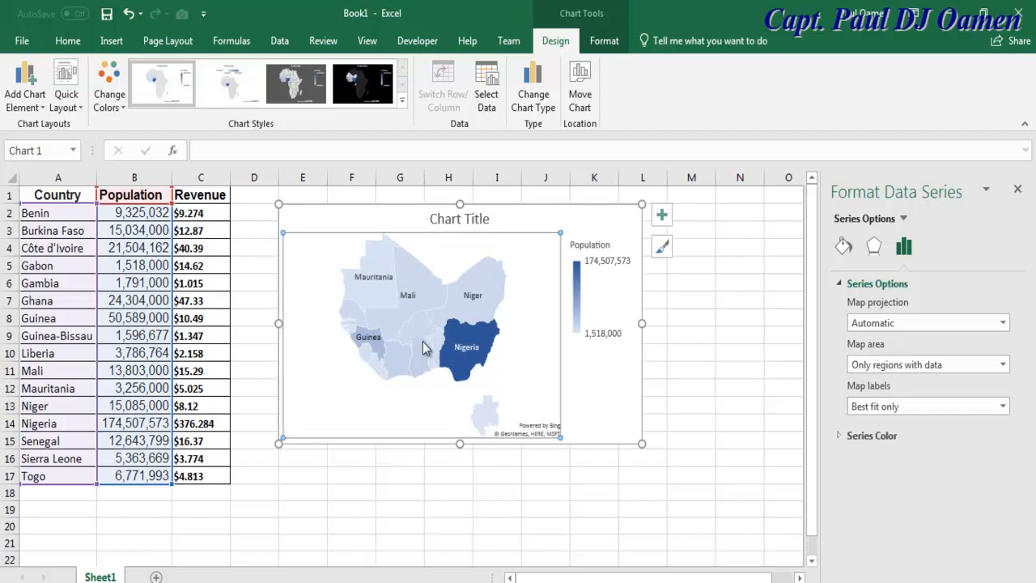
click(1004, 407)
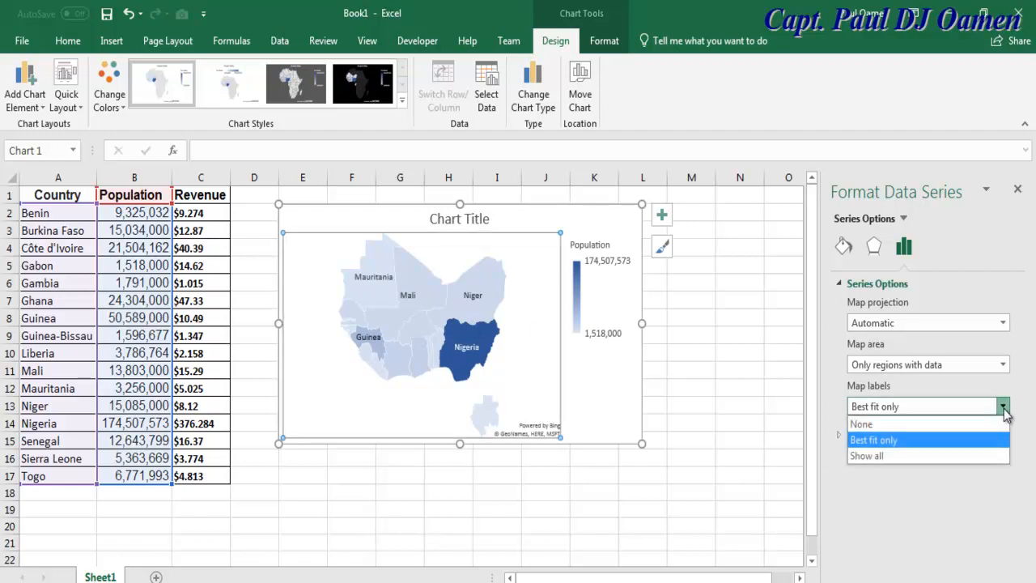
click(868, 457)
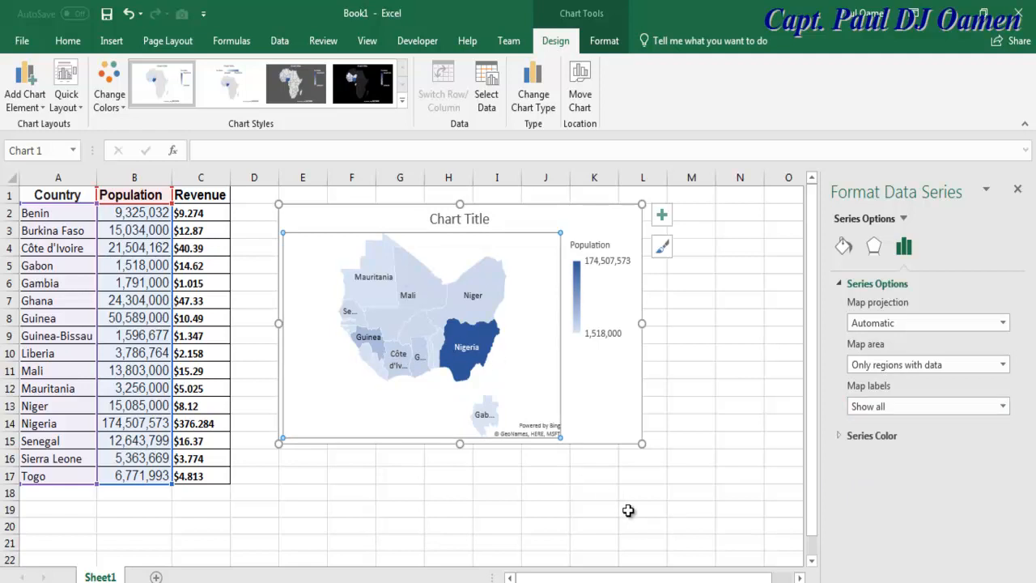
- Shift the map chart slightly up to row 1 beside the table, and set its chart area to No fill
click(675, 407)
click(597, 386)
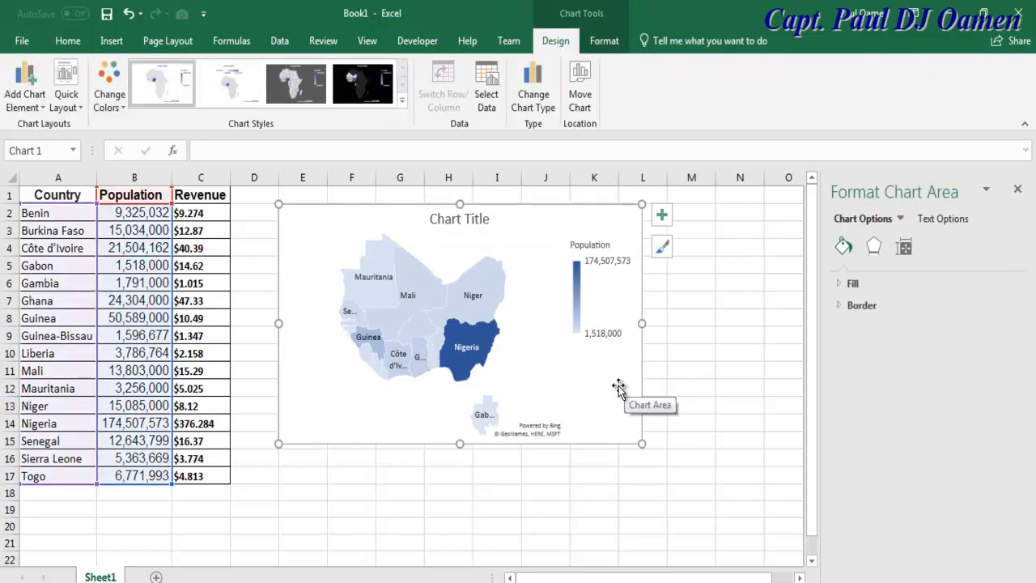
drag(574, 215, 562, 207)
click(839, 285)
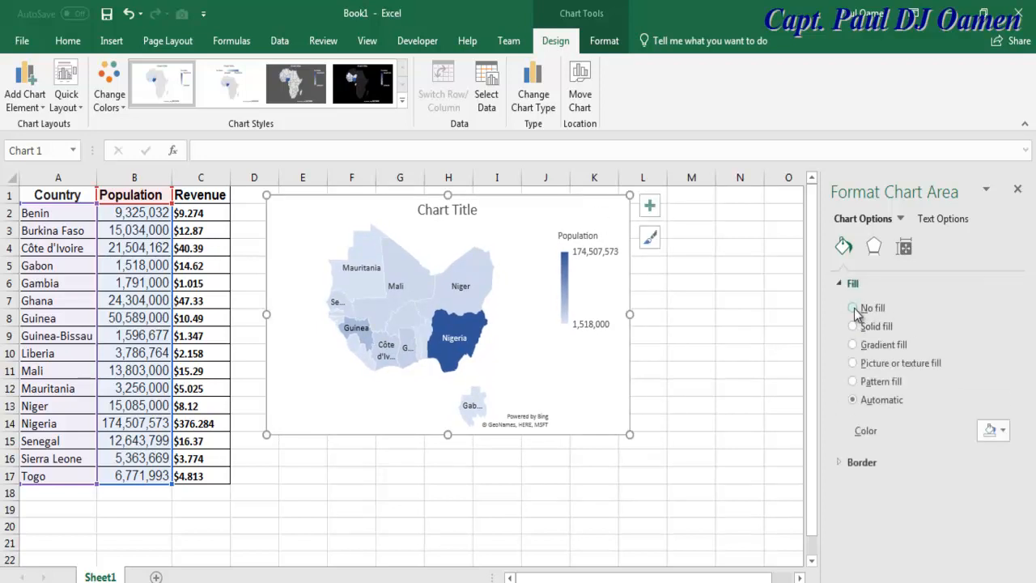
click(855, 310)
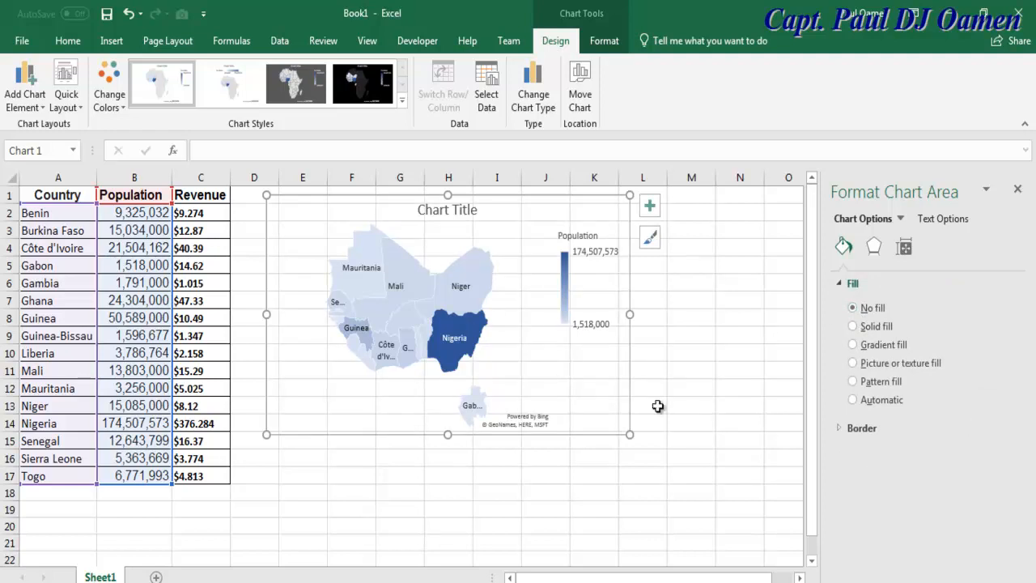
- Close the chart area formatting options and deselect the map chart by selecting cell B19
drag(571, 577, 589, 578)
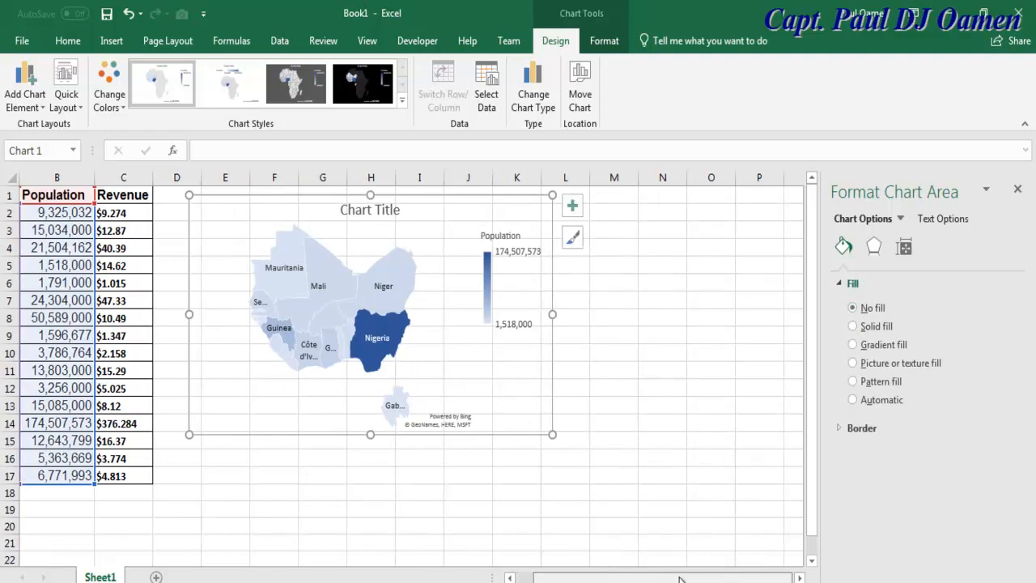
click(1017, 192)
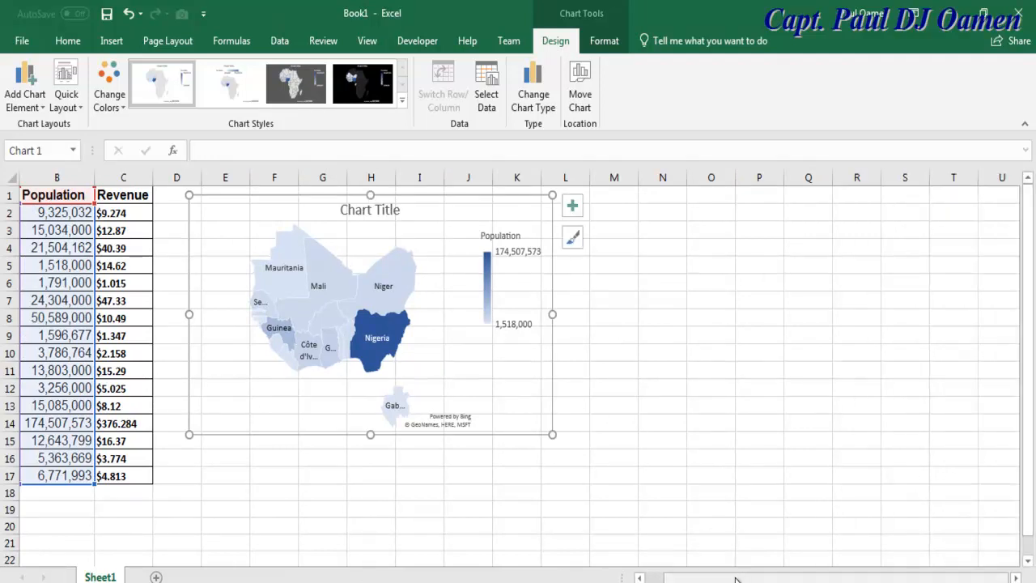
drag(737, 578, 716, 578)
click(149, 504)
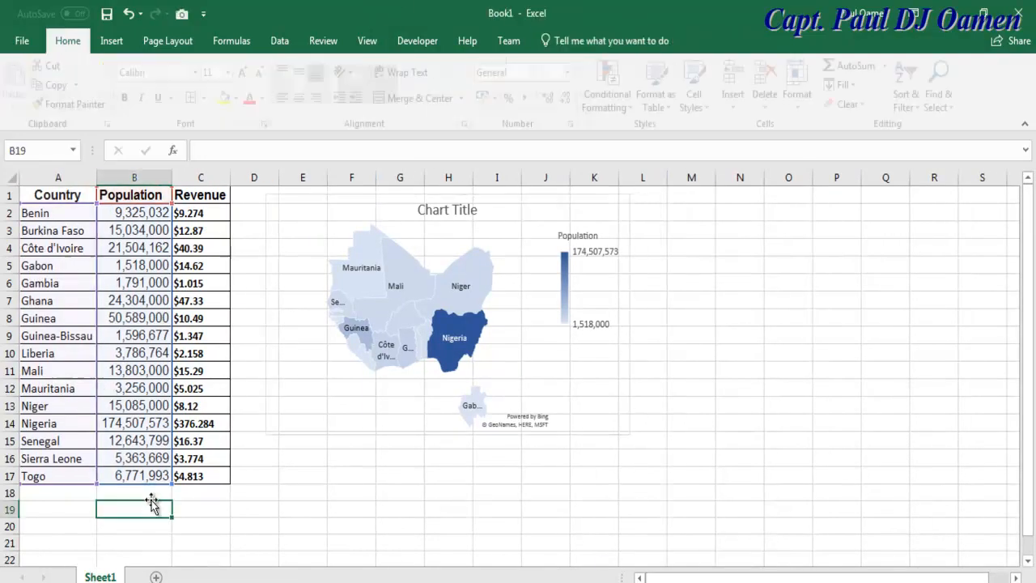
- Insert a 3-D Clustered Column chart from A1:B17 and place it beside the map chart, with its upper-left corner at about cell L1
drag(36, 195, 134, 478)
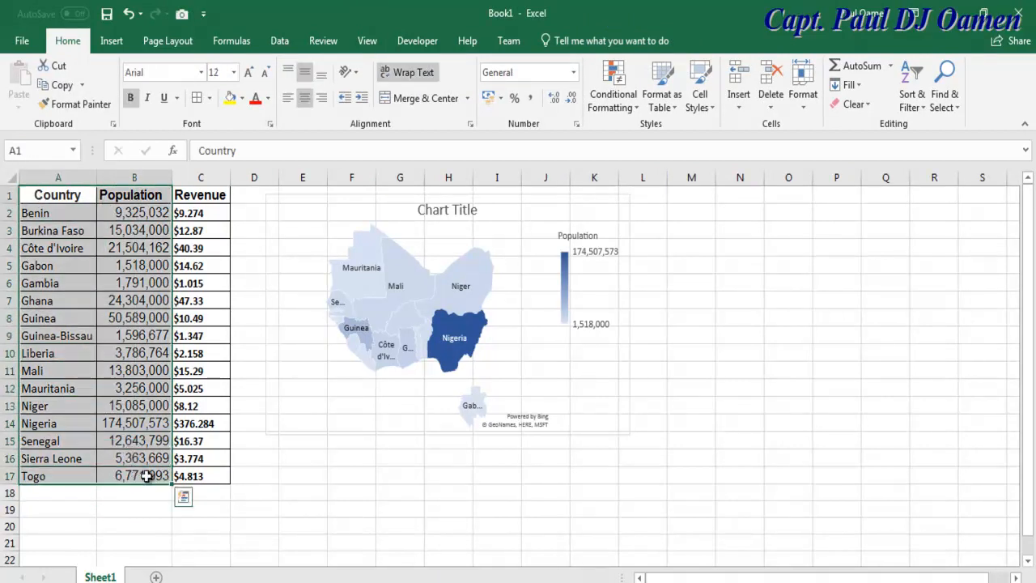
click(113, 45)
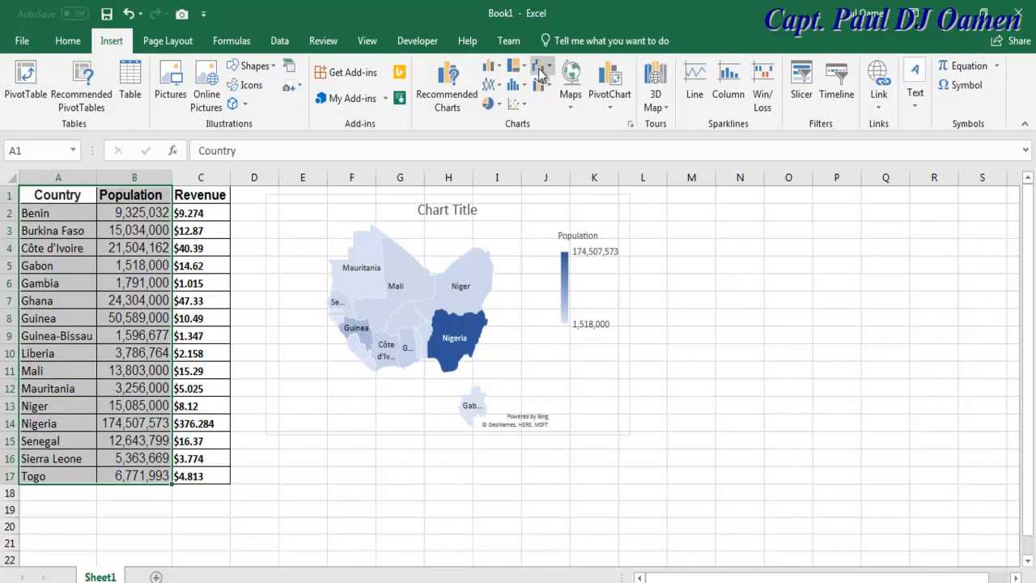
click(496, 68)
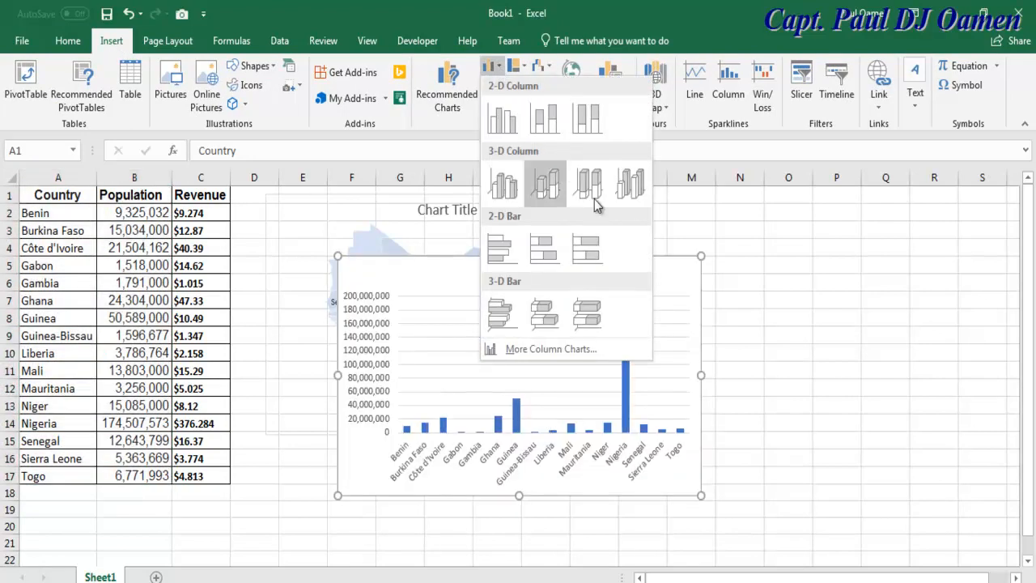
click(506, 199)
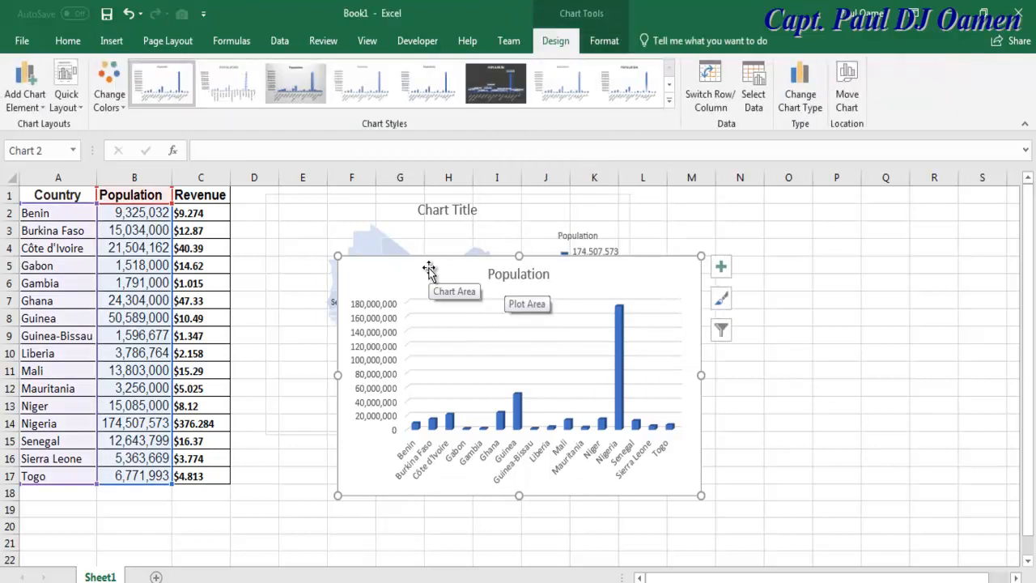
drag(429, 269, 736, 212)
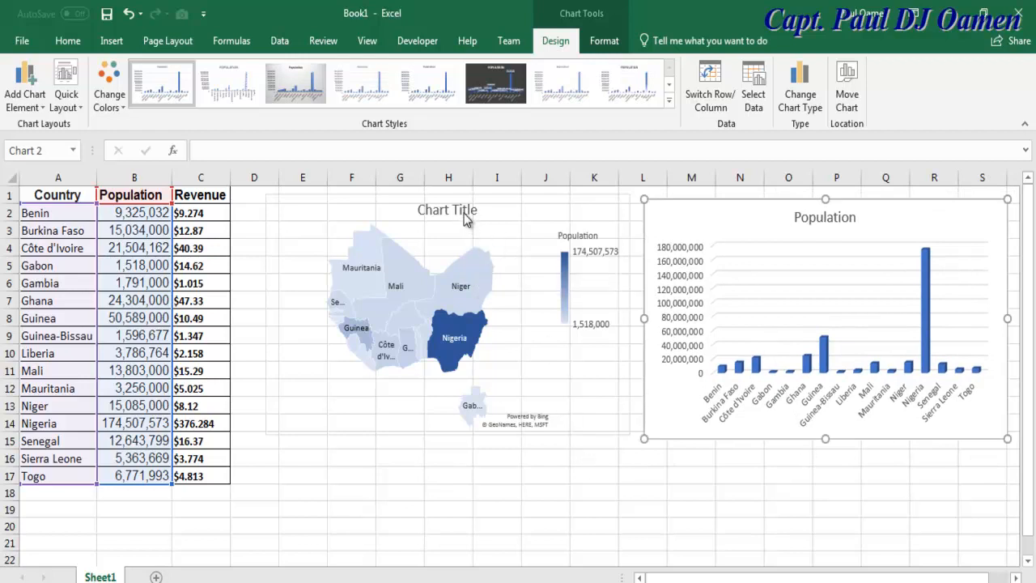
- Change the map chart's title to "Map of West Africa" and close the title formatting options
click(834, 228)
click(446, 210)
double_click(446, 210)
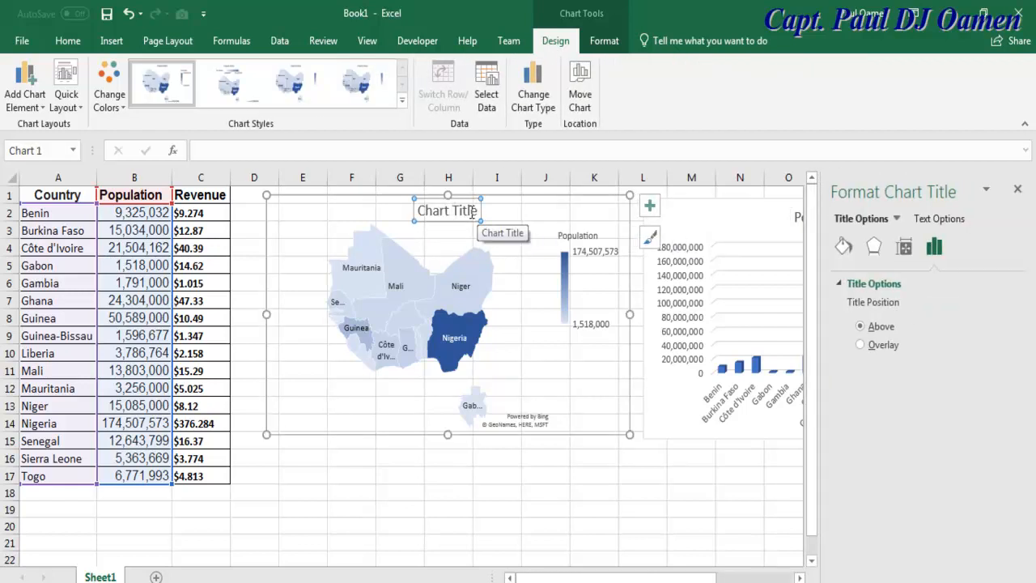
drag(477, 211, 420, 211)
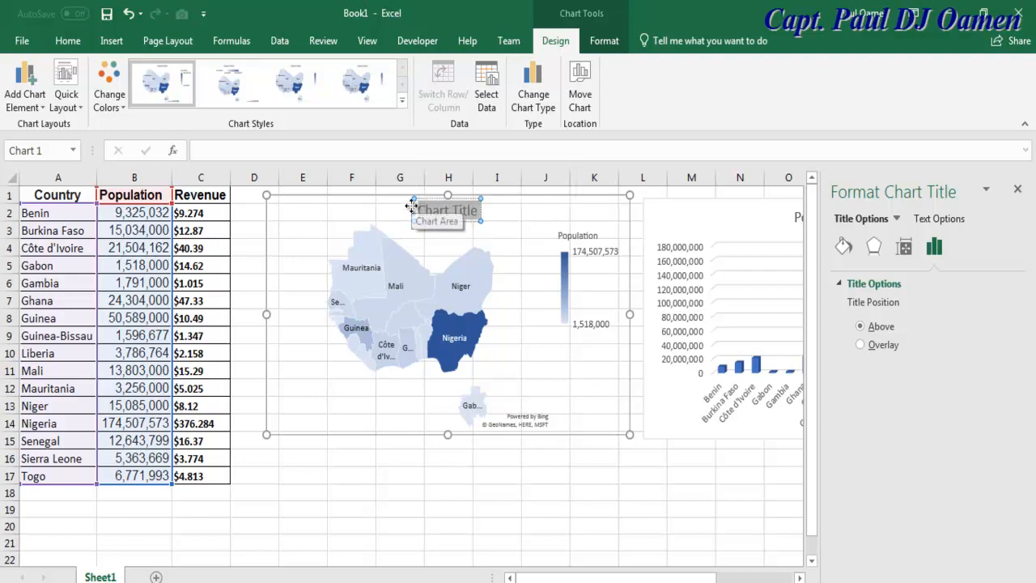
text(Map of)
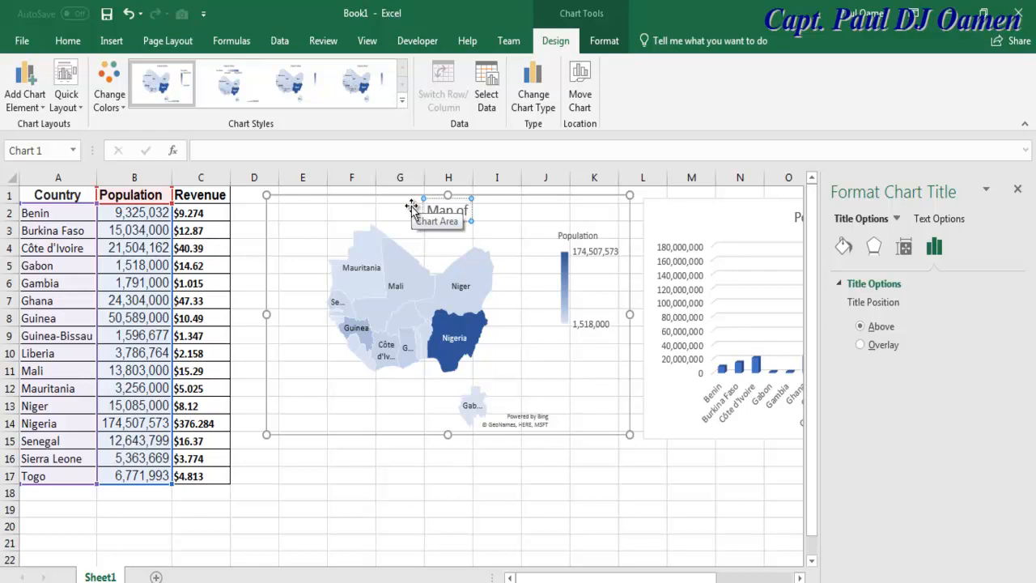
text( West)
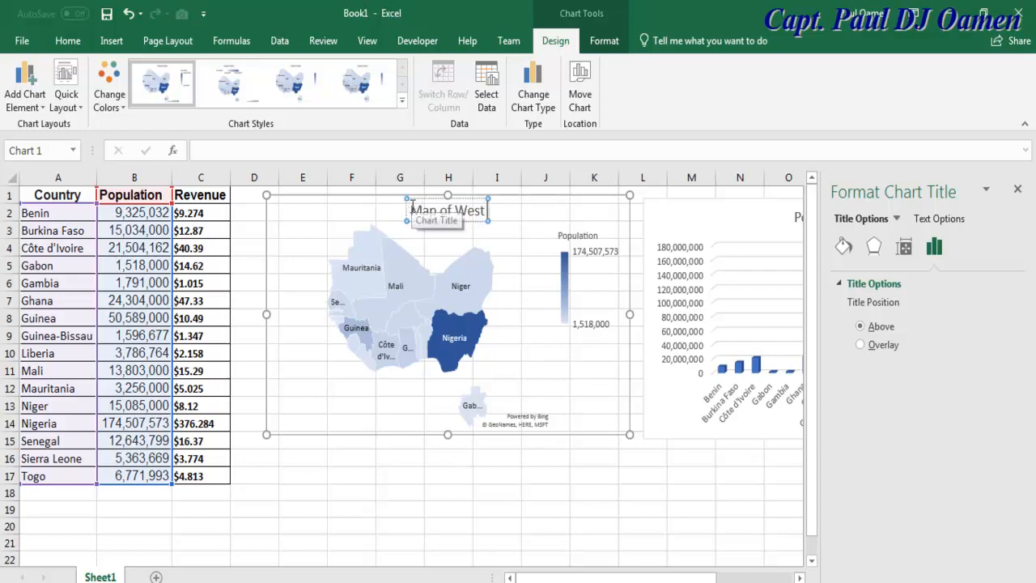
text( Afri)
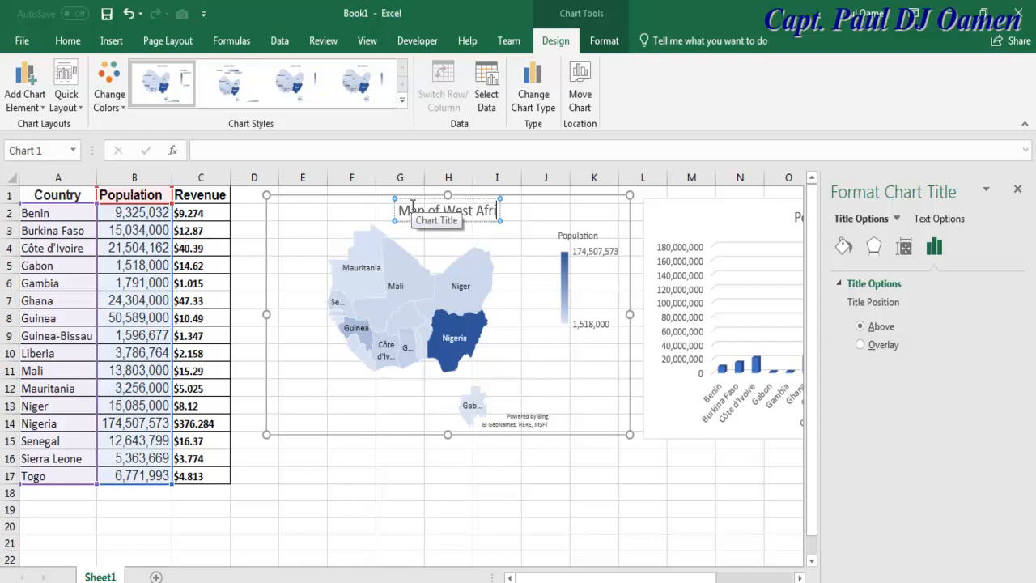
text(ca)
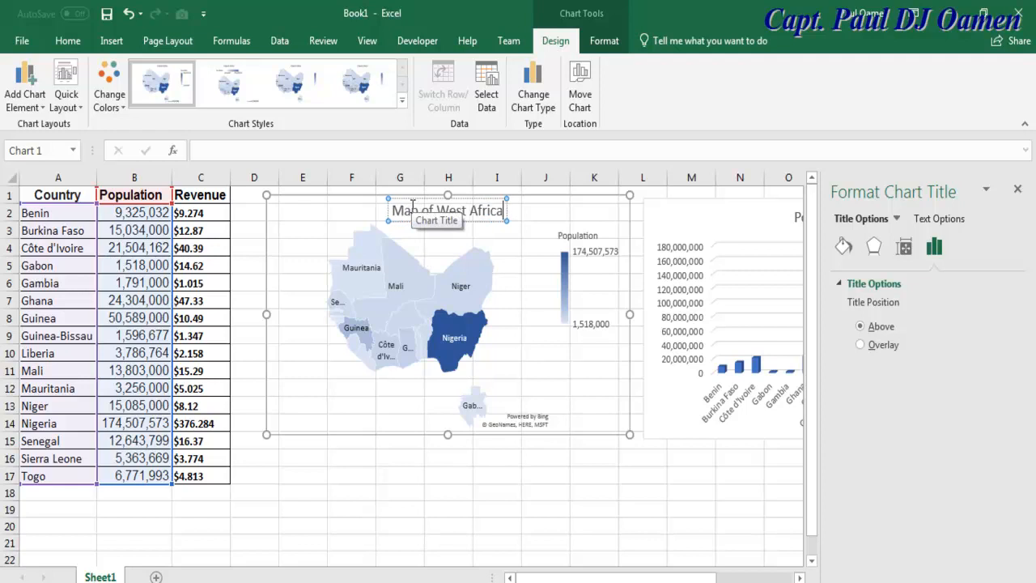
click(581, 499)
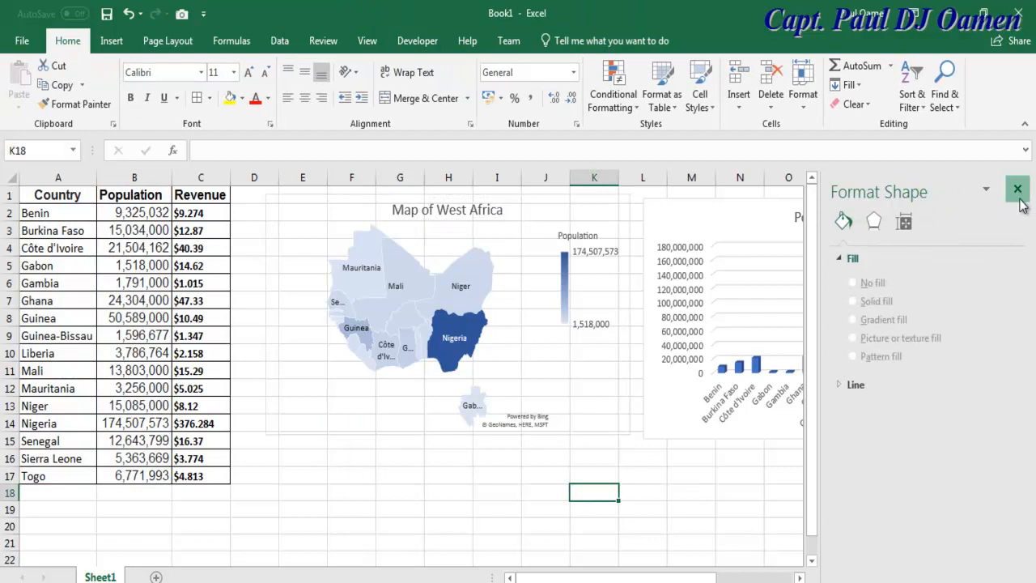
click(1018, 189)
drag(1032, 528, 1032, 538)
click(374, 494)
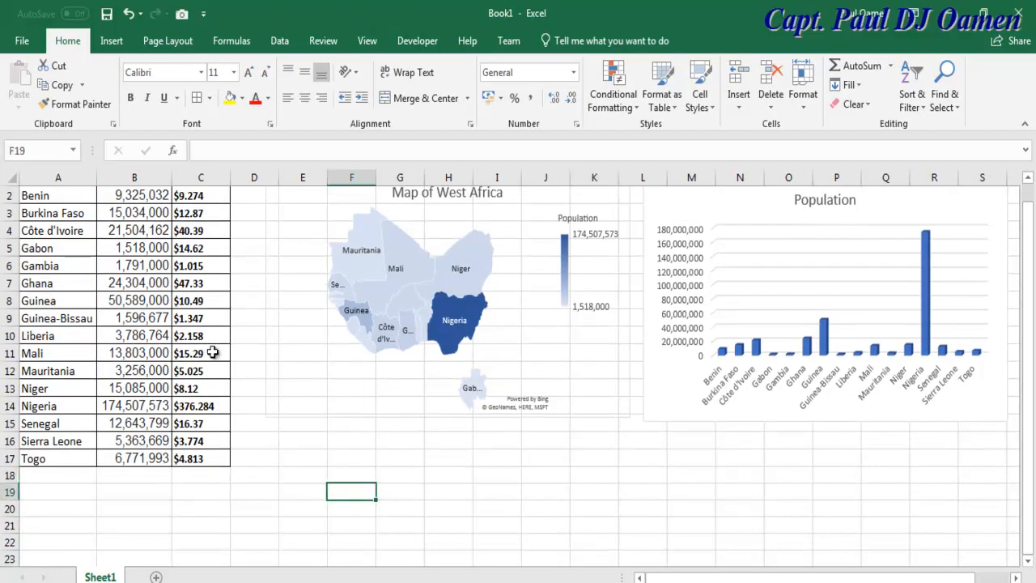
drag(146, 476, 130, 195)
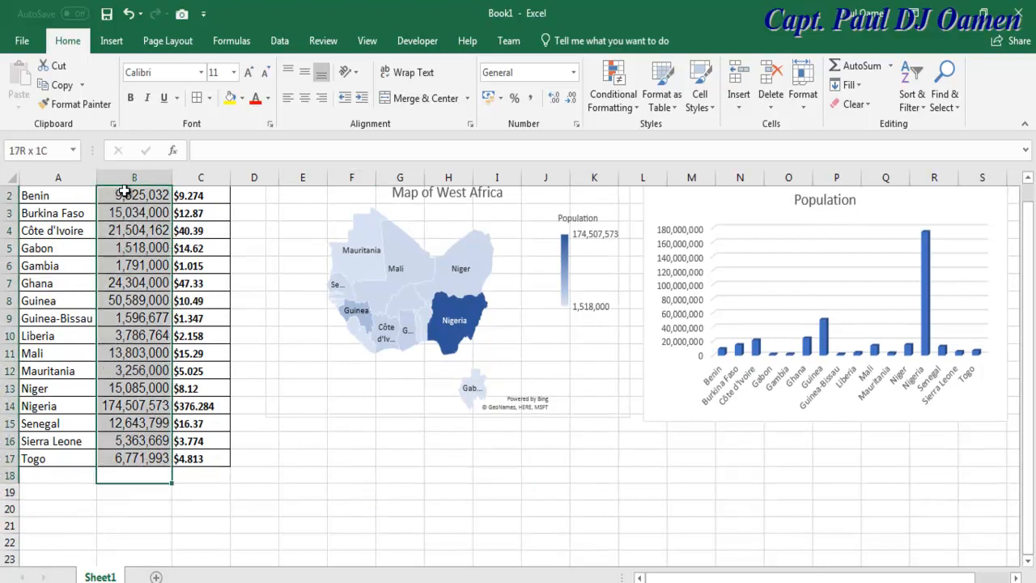
drag(1032, 458, 1034, 370)
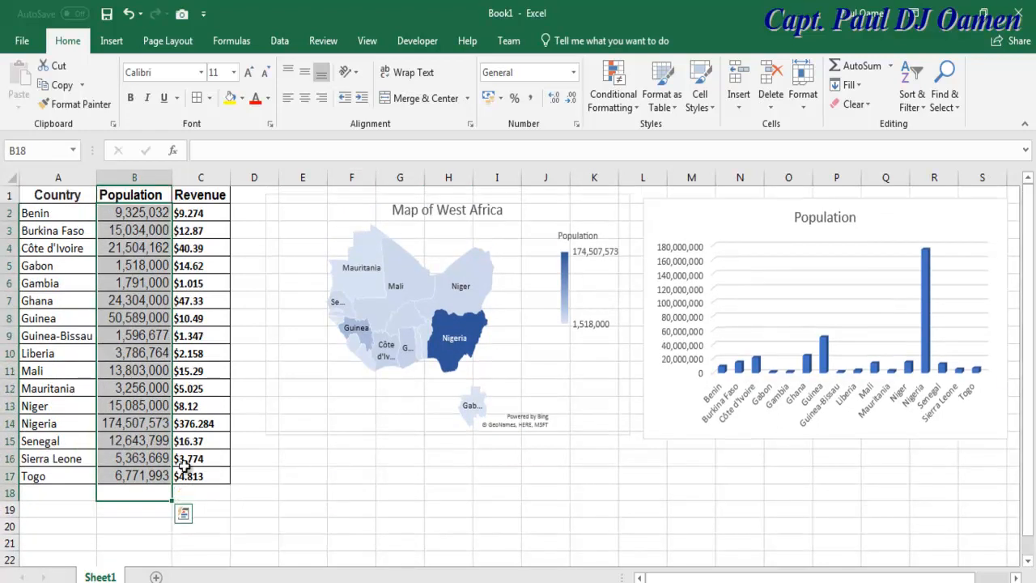
click(290, 492)
- Insert a 3-D Pie chart from the country and population data in A1:B17
drag(27, 196, 121, 477)
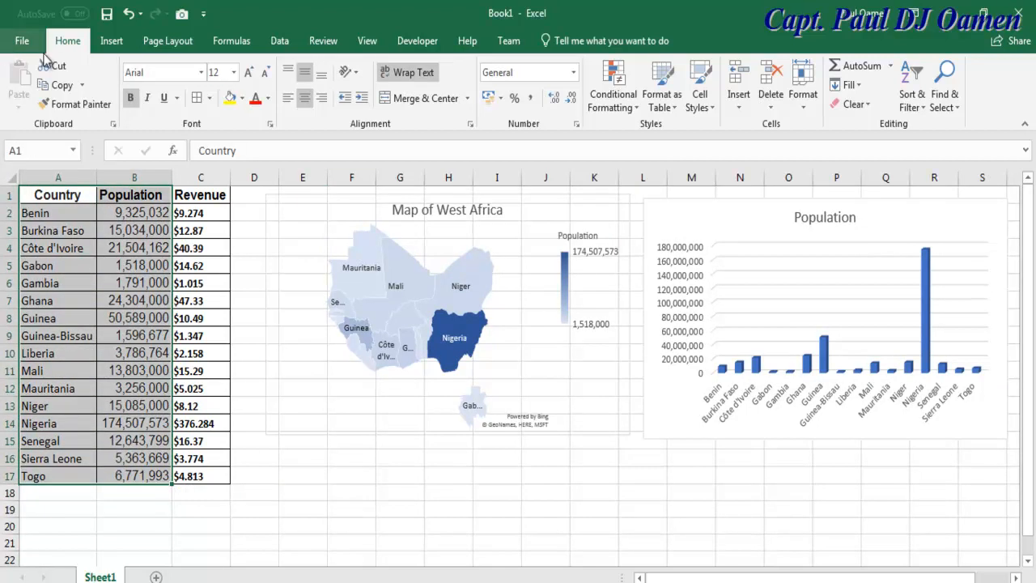
click(110, 41)
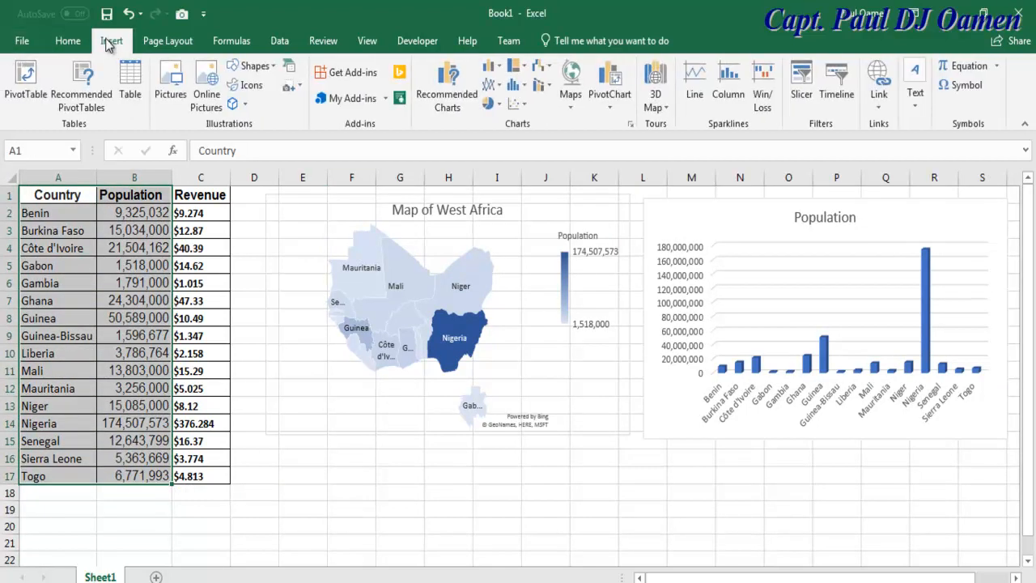
click(499, 106)
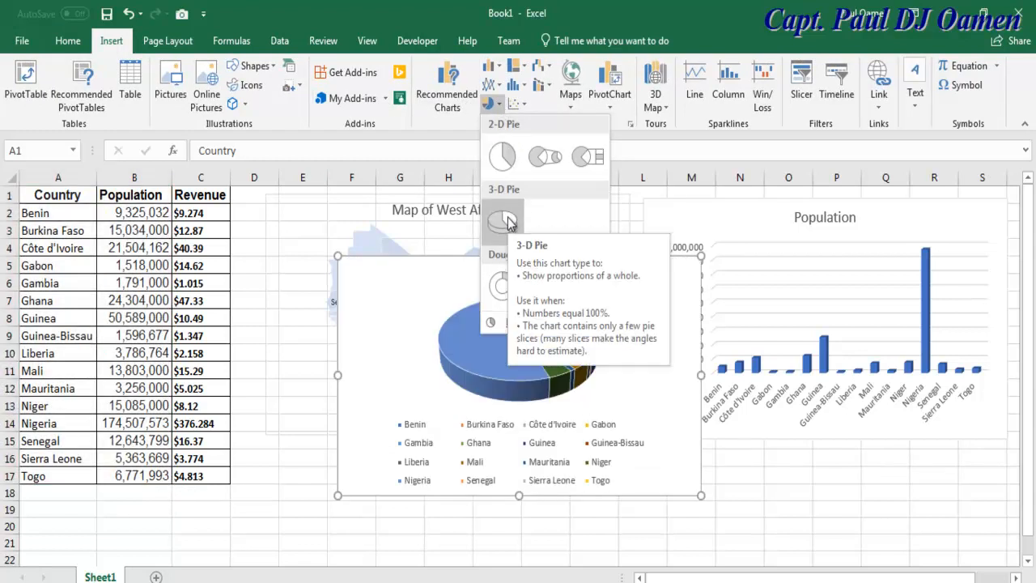
click(503, 220)
- Move the pie chart directly below the map chart, with its upper-left corner at about cell D15, and close its formatting options
double_click(578, 349)
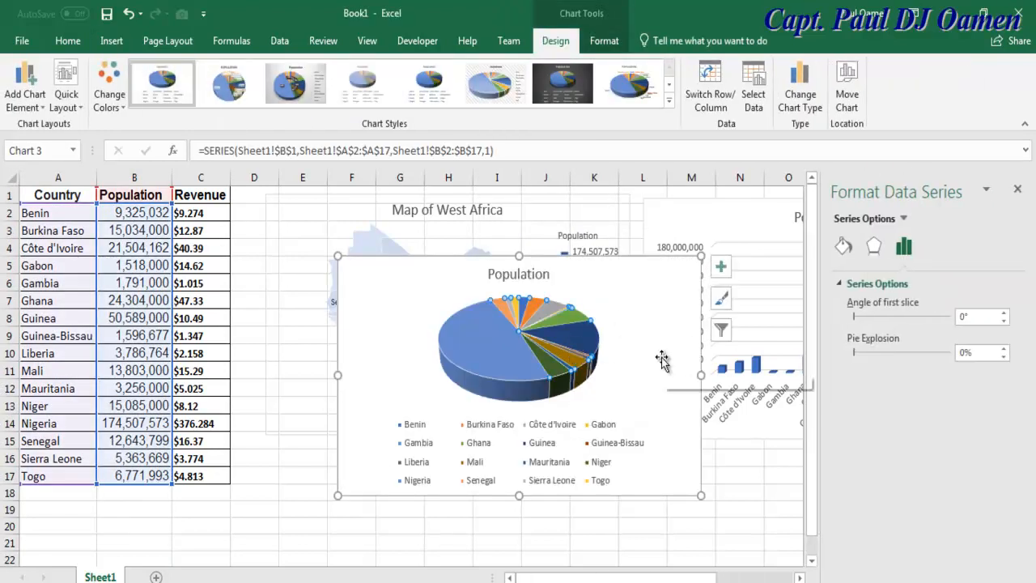
click(661, 358)
click(604, 278)
drag(448, 266, 377, 450)
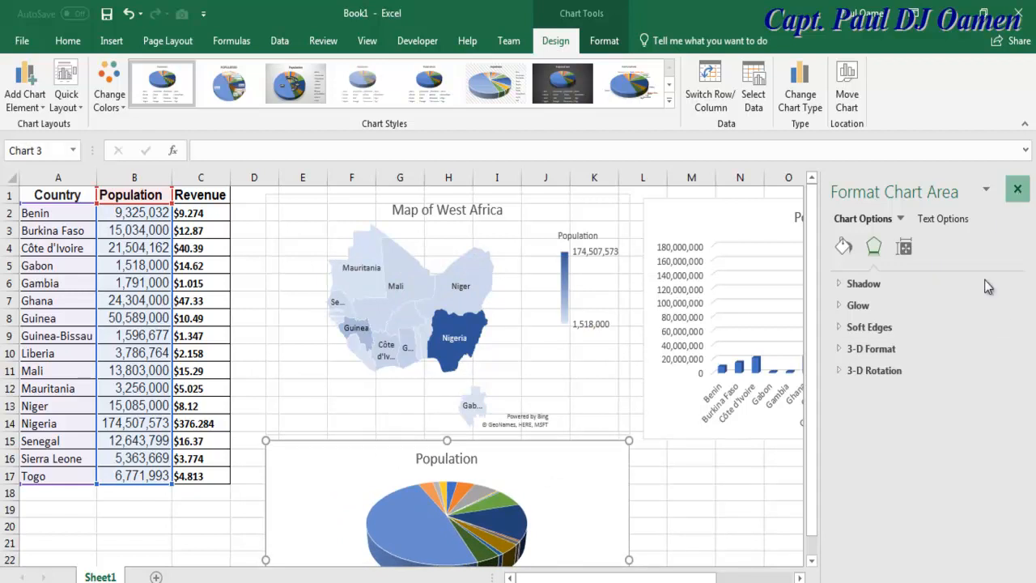
click(1018, 188)
click(1016, 577)
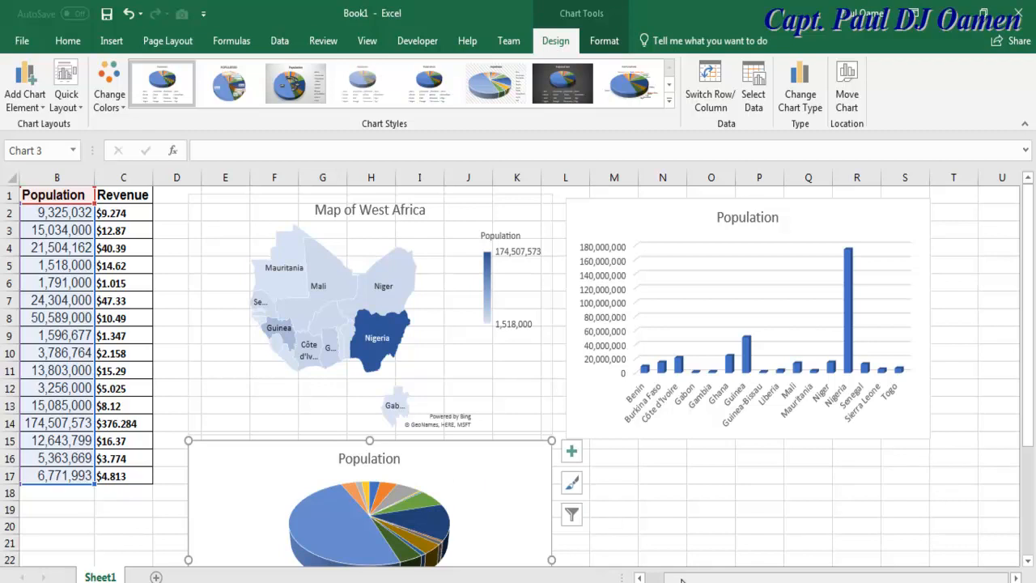
drag(682, 580, 663, 579)
click(132, 506)
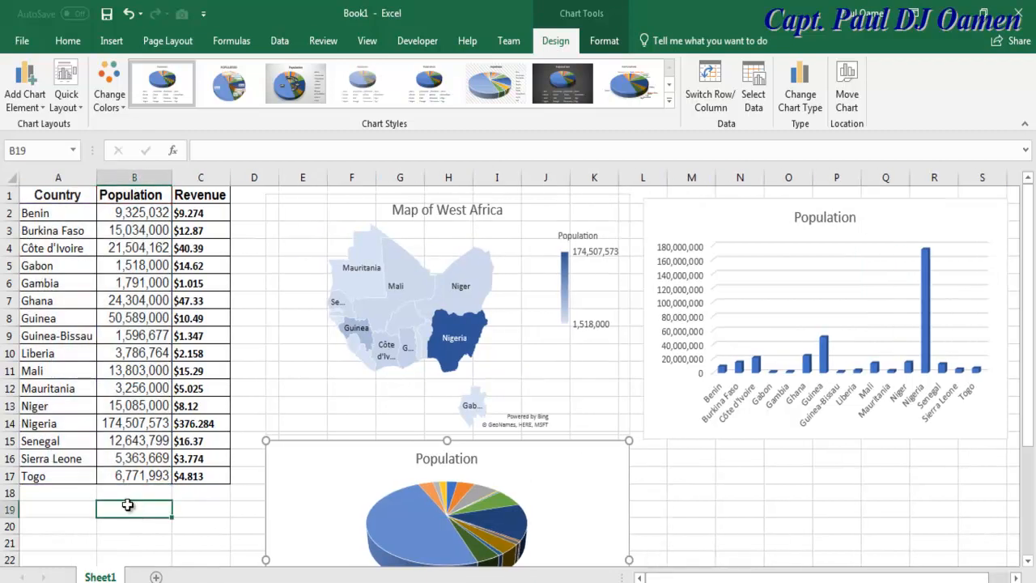
- Insert a 2-D Line chart from A1:B17 and place it below the column chart, with its upper-left corner at about cell L15
drag(49, 195, 158, 480)
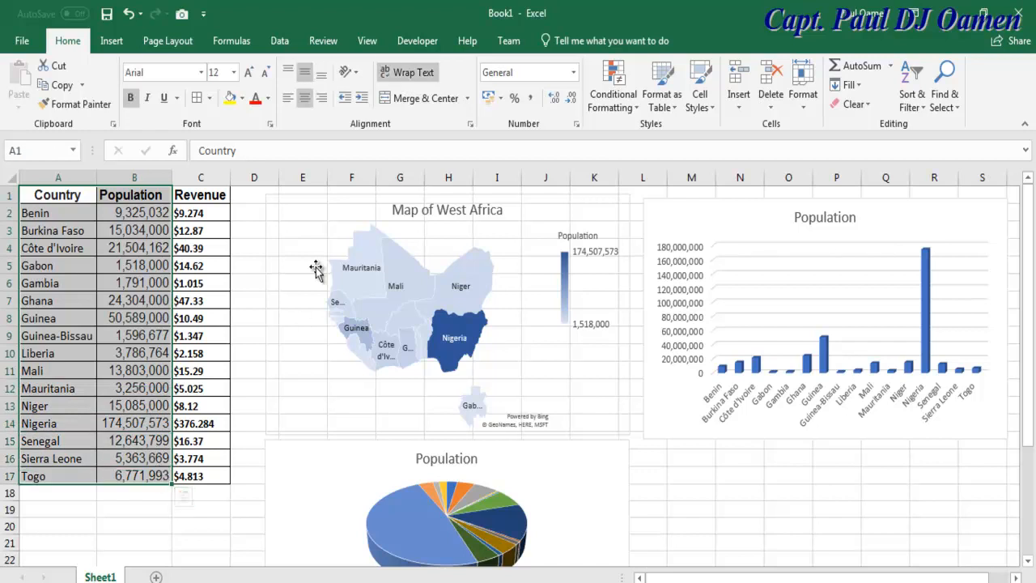
click(111, 42)
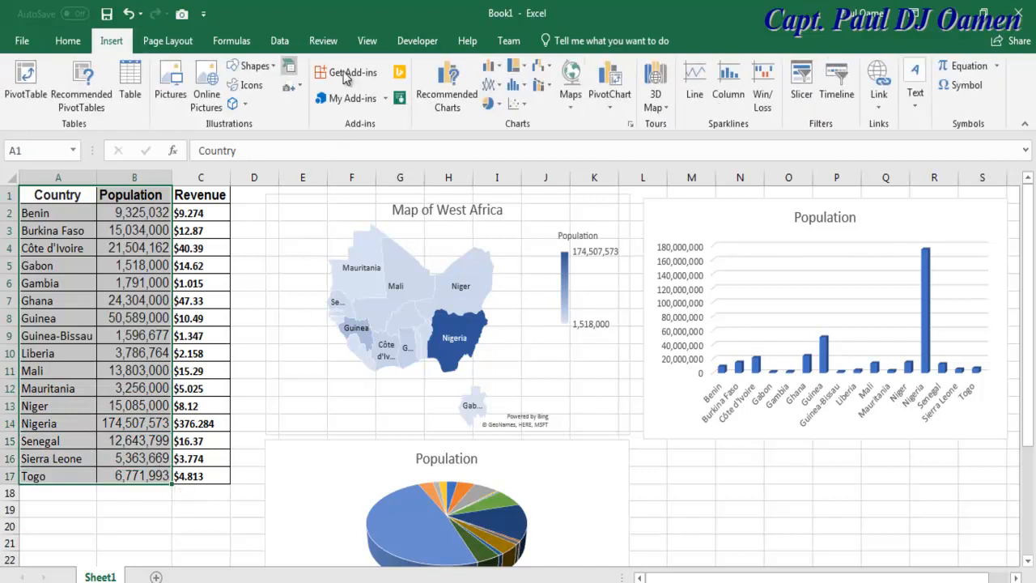
click(499, 85)
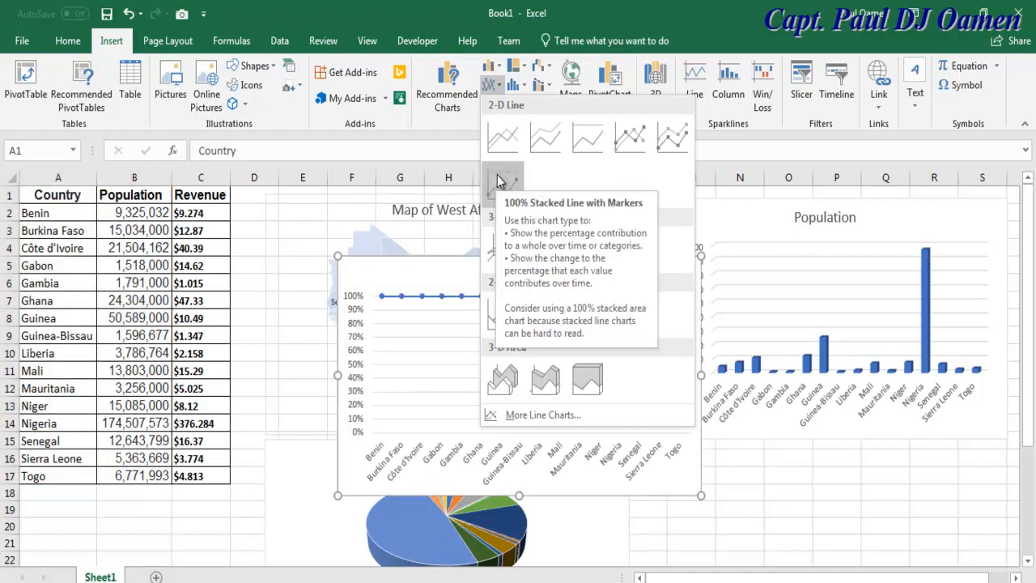
click(508, 134)
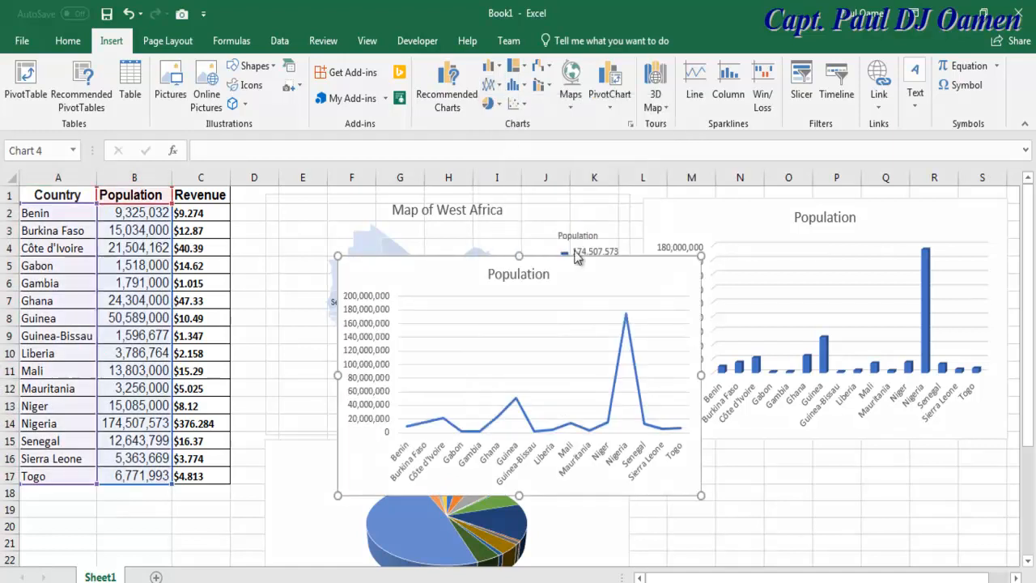
drag(446, 268, 757, 462)
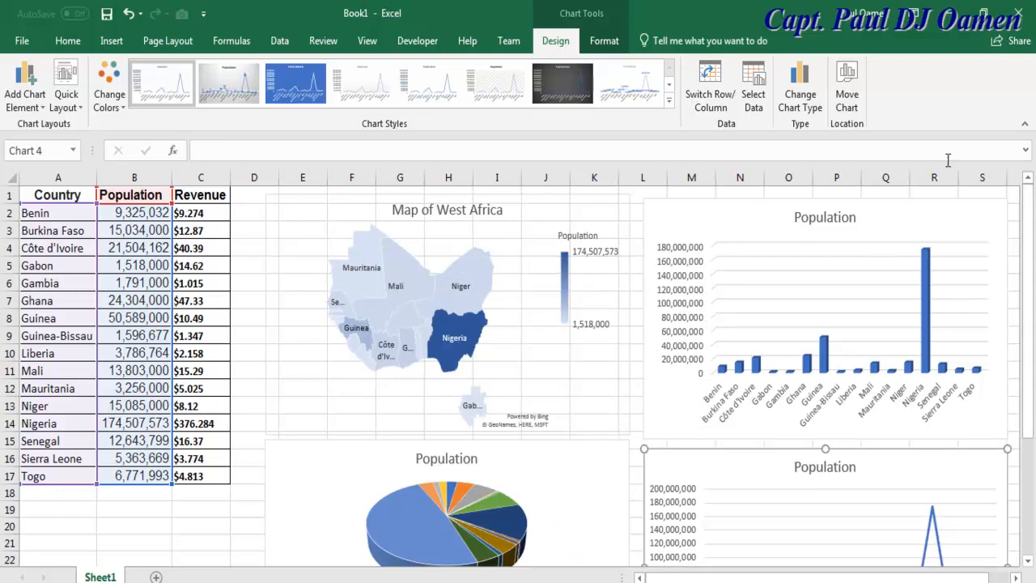
- Collapse the ribbon to examine the layout of the four charts beside the data table
click(1024, 128)
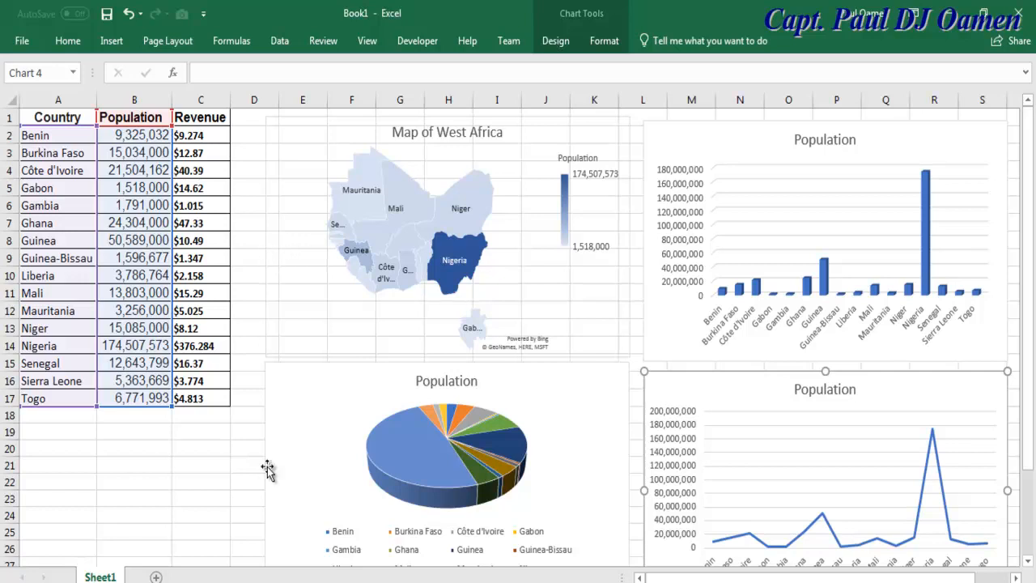
click(169, 471)
click(209, 465)
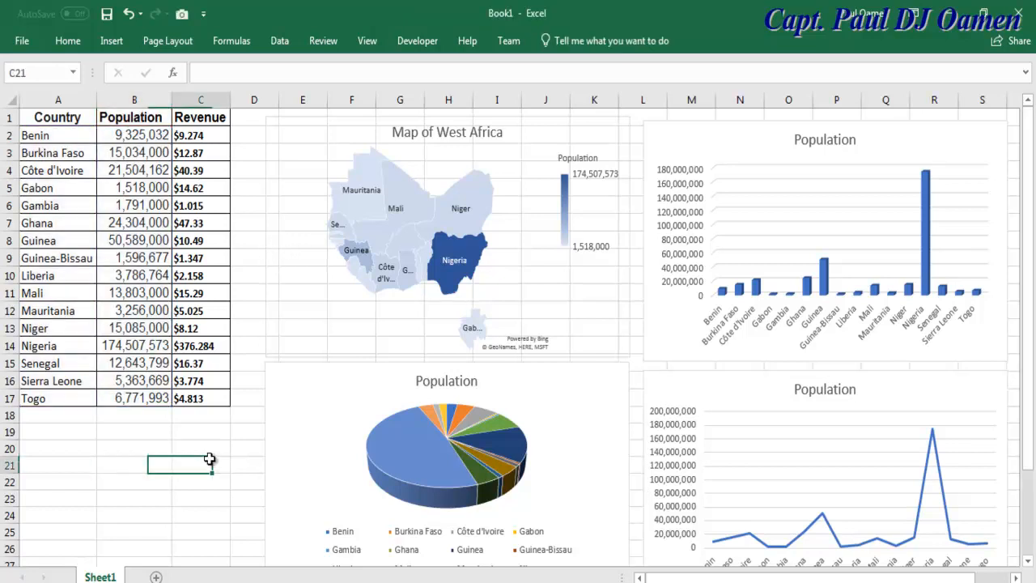
click(262, 291)
click(626, 342)
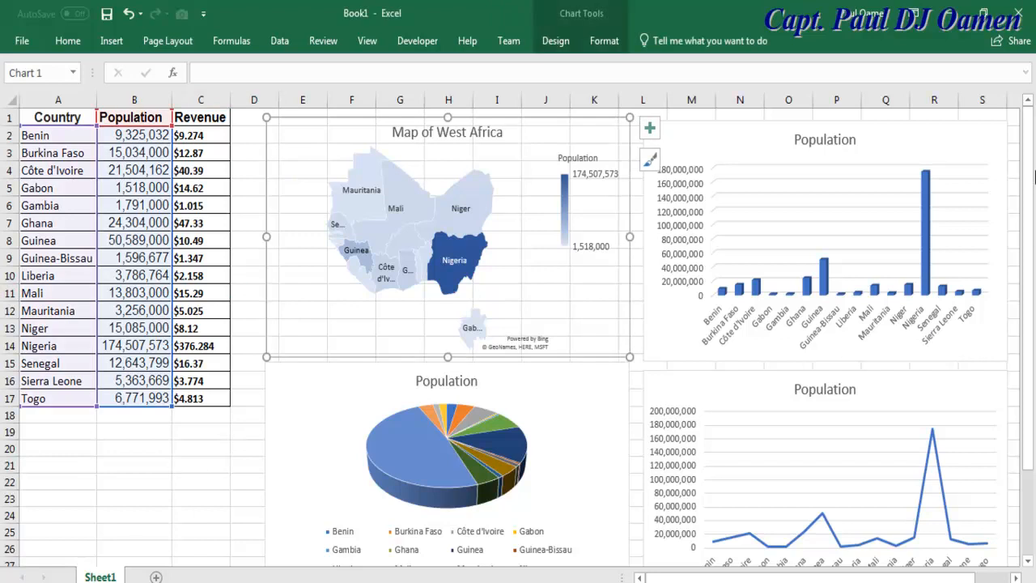
- Hide the gridlines on Sheet1, turning the row and column headings off and back on
click(112, 41)
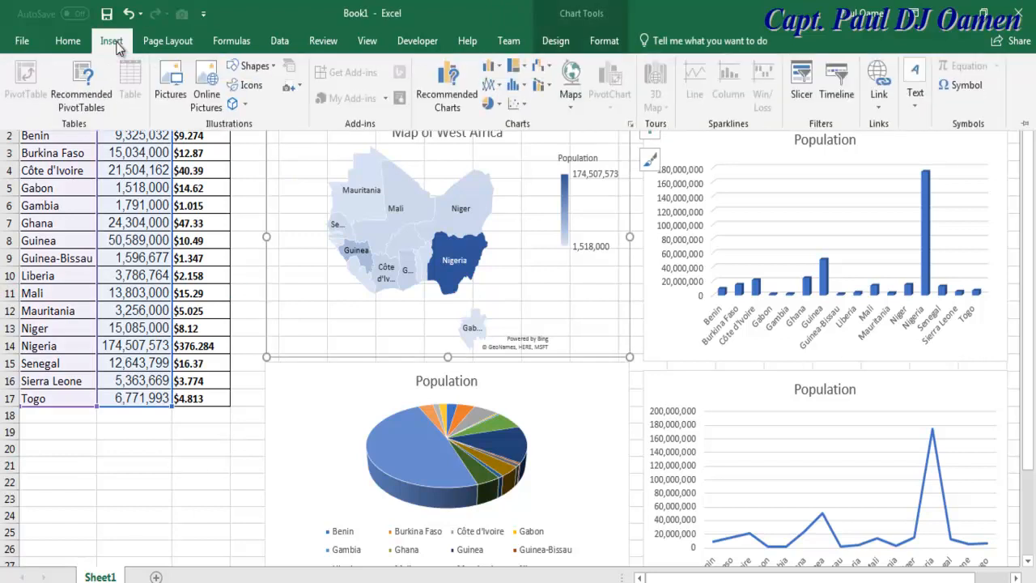
click(159, 46)
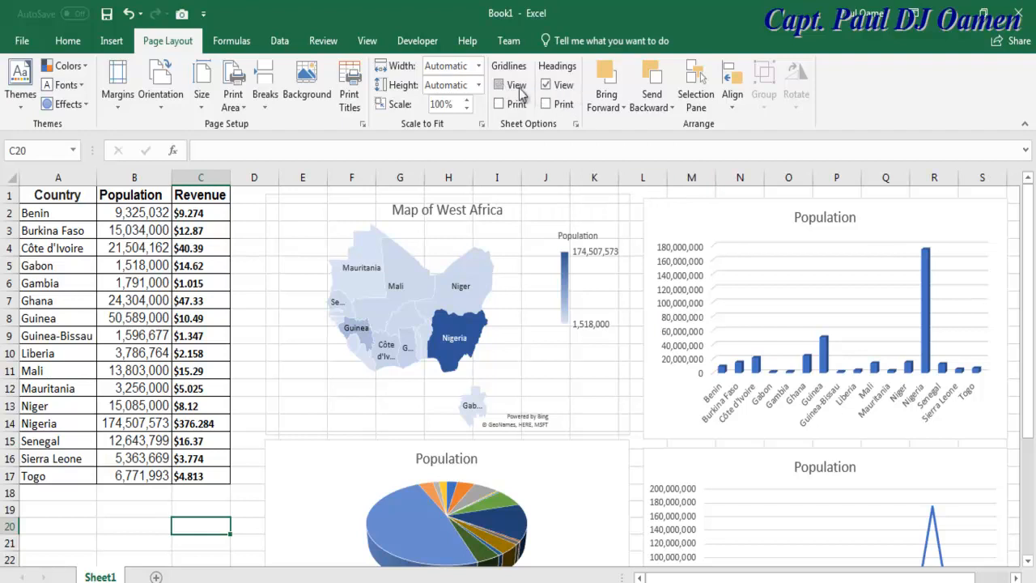
click(545, 84)
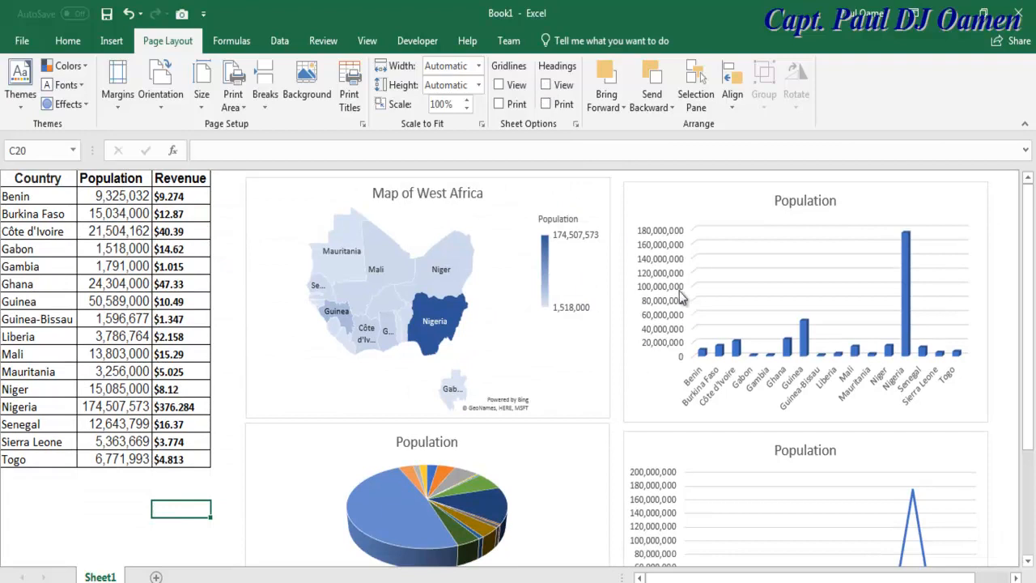
click(499, 84)
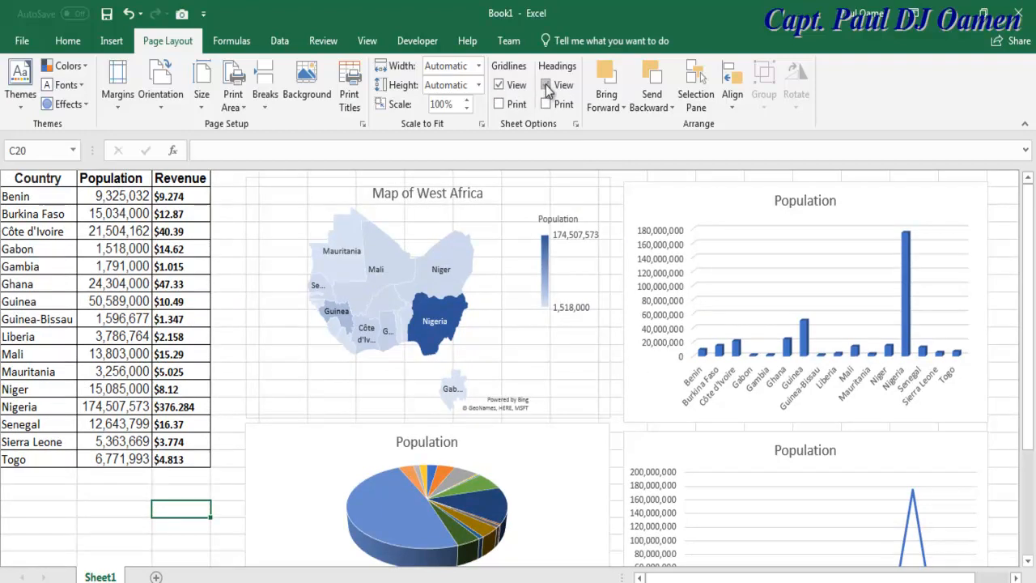
click(546, 85)
click(499, 85)
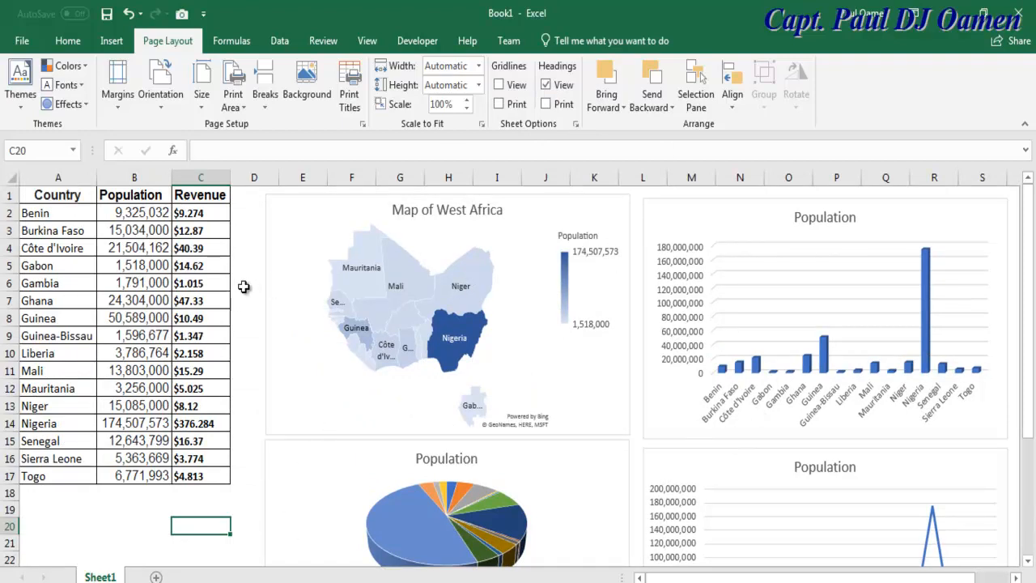
drag(32, 215, 122, 212)
drag(37, 200, 145, 489)
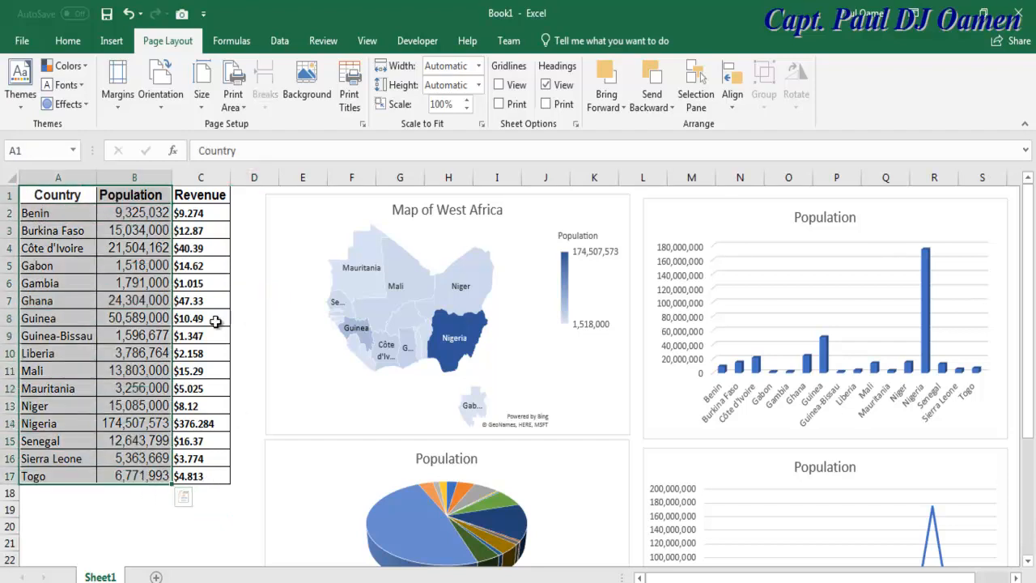
click(258, 443)
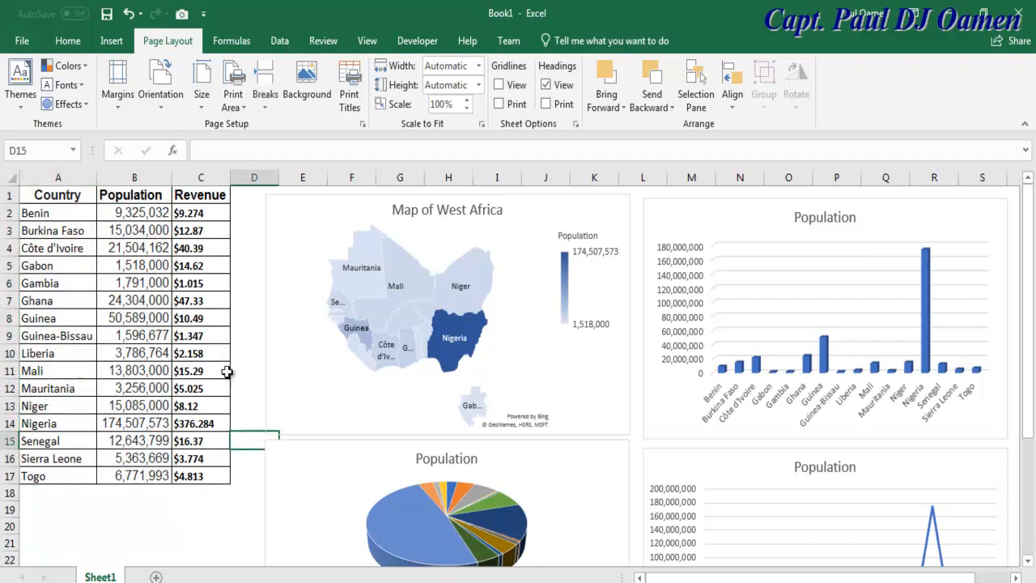
- Copy the country and population data in A1:B17 and paste it at A1 of a new worksheet
drag(23, 213, 127, 212)
drag(36, 194, 111, 478)
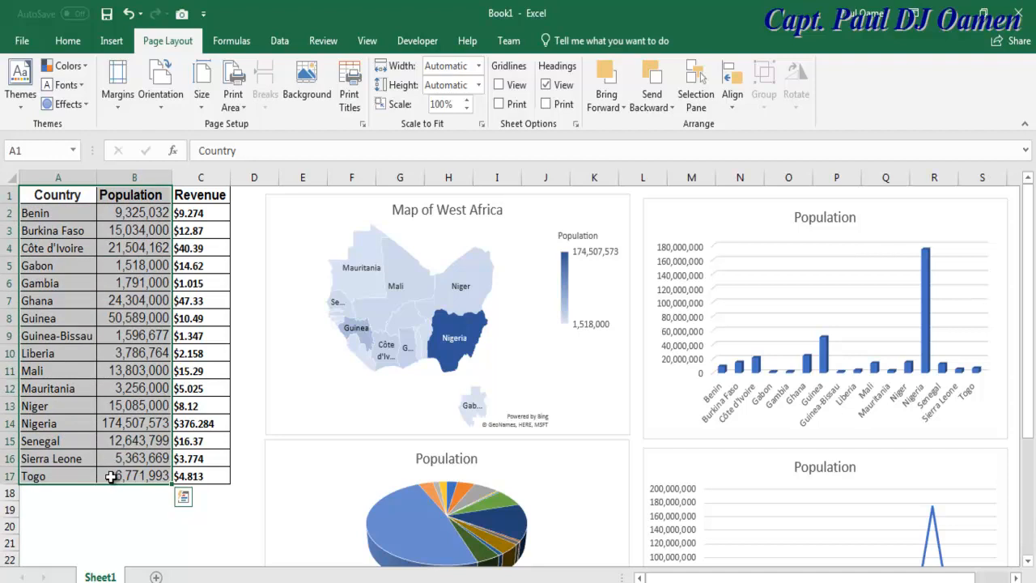
key(ctrl+c)
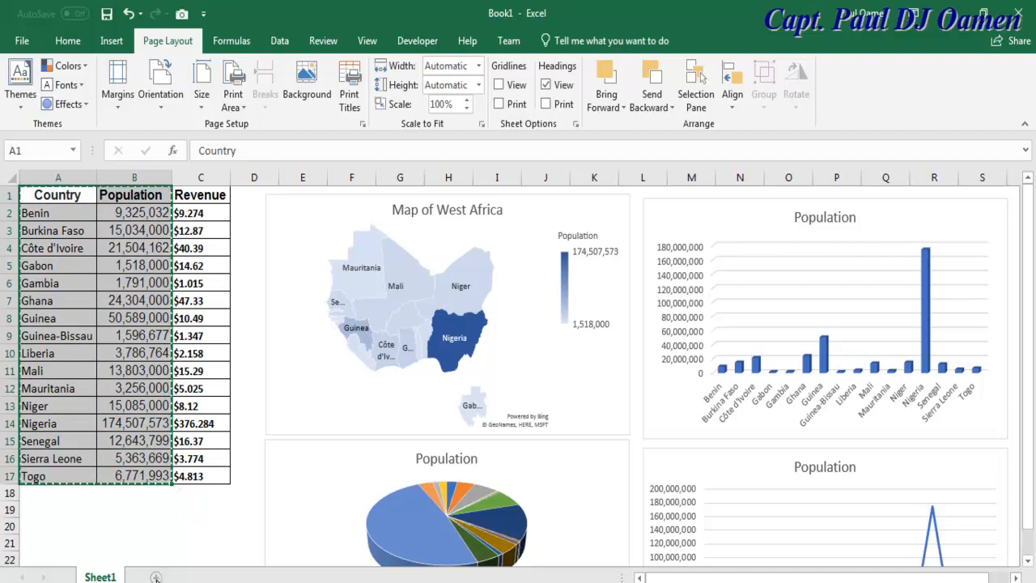
click(156, 576)
key(ctrl+v)
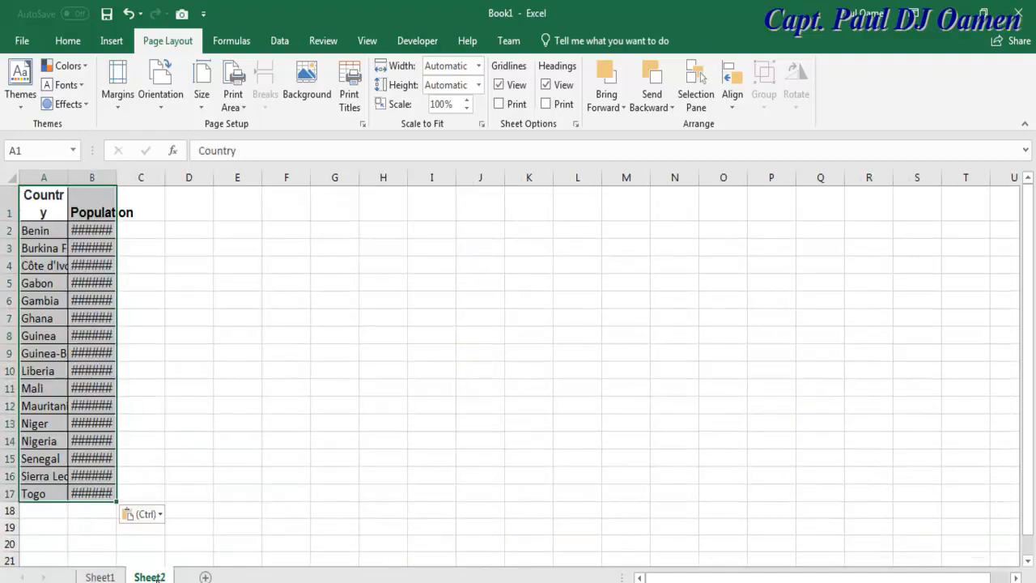
- Widen columns A and B of the pasted table to fit their contents and autofit the height of row 1
double_click(116, 178)
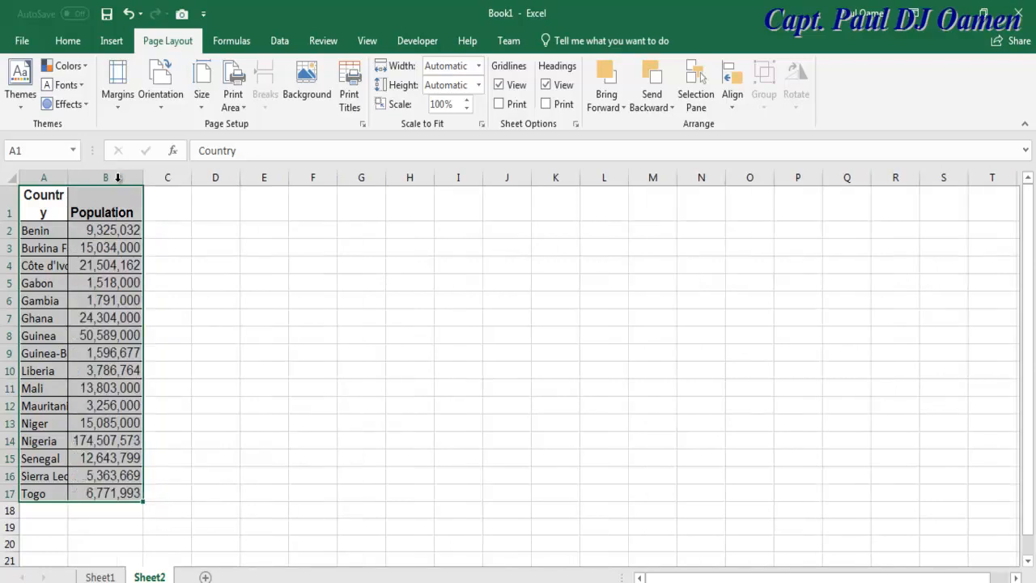
click(230, 251)
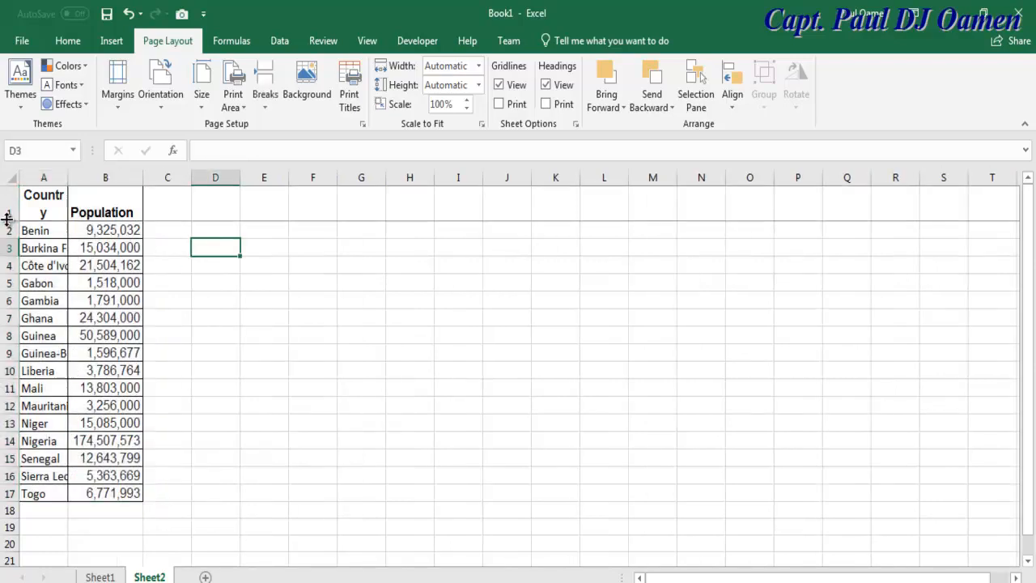
double_click(17, 224)
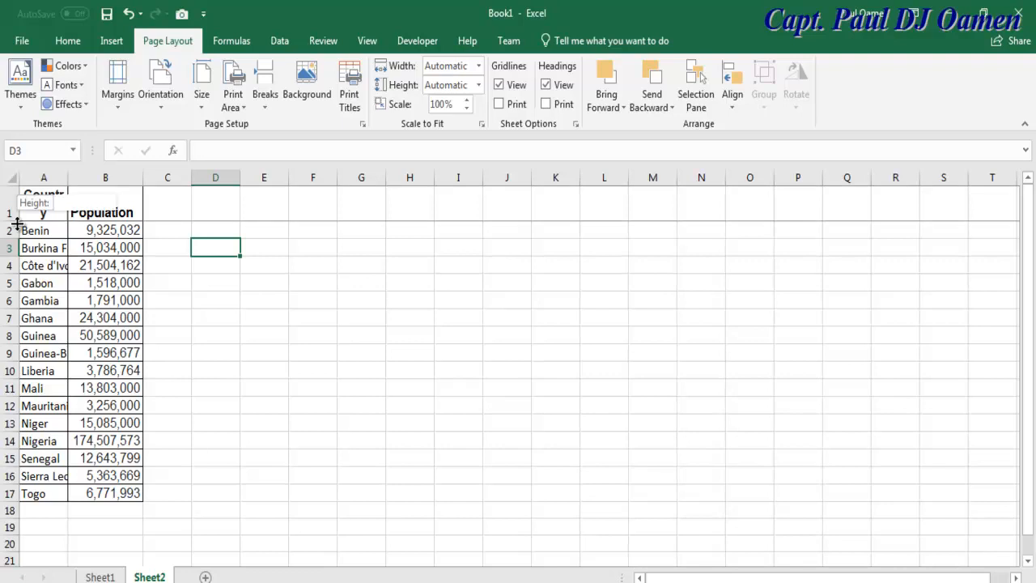
double_click(70, 183)
double_click(173, 180)
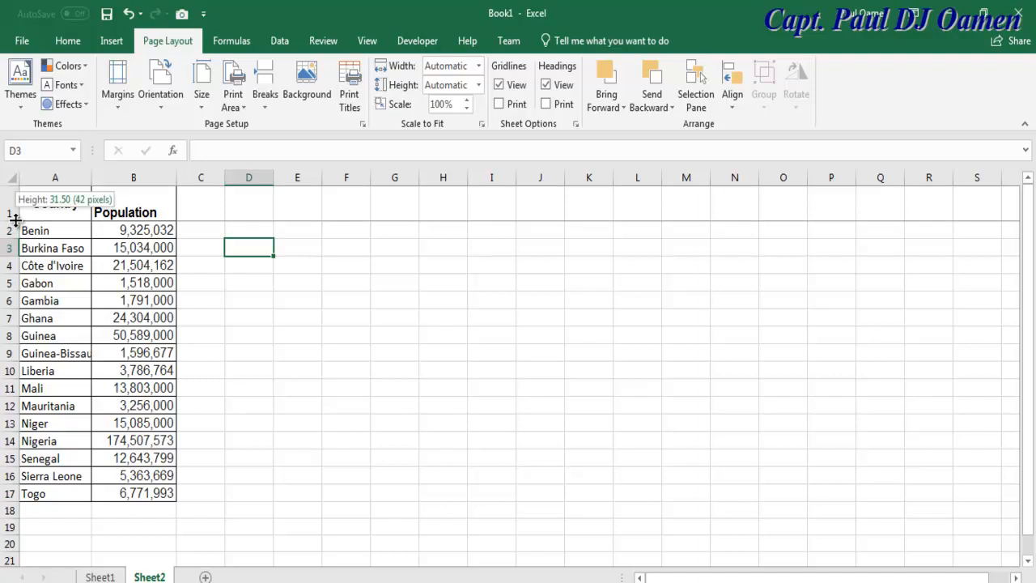
double_click(16, 220)
- Insert a Filled Map chart from Benin's country and population cells, A2:B2
drag(34, 212, 150, 217)
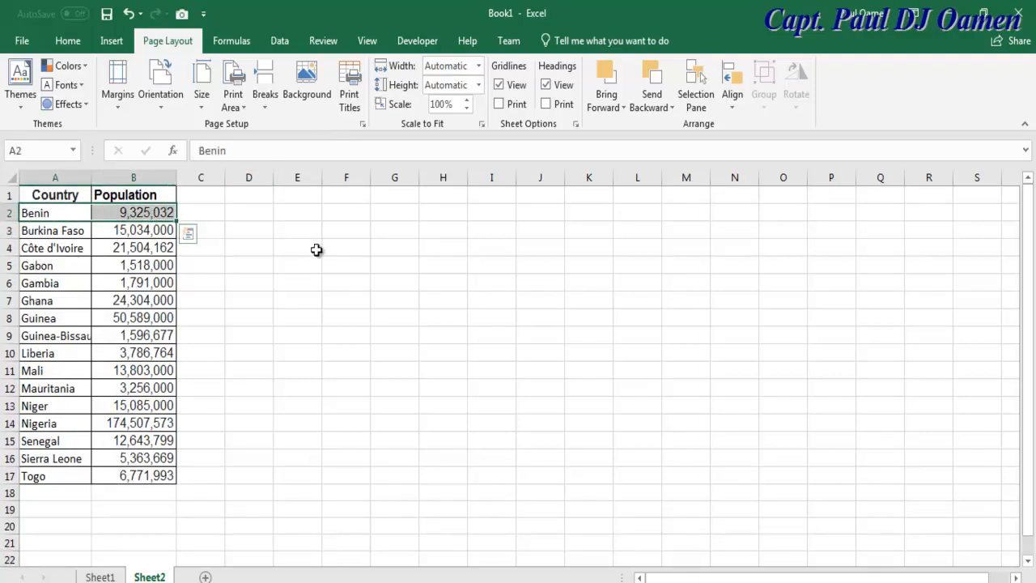
click(113, 44)
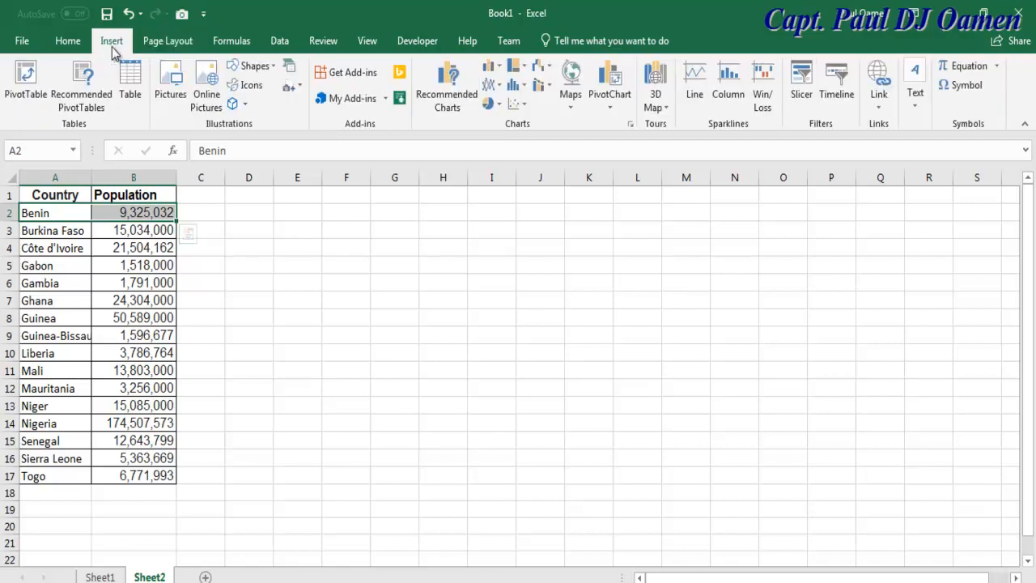
click(570, 77)
click(578, 154)
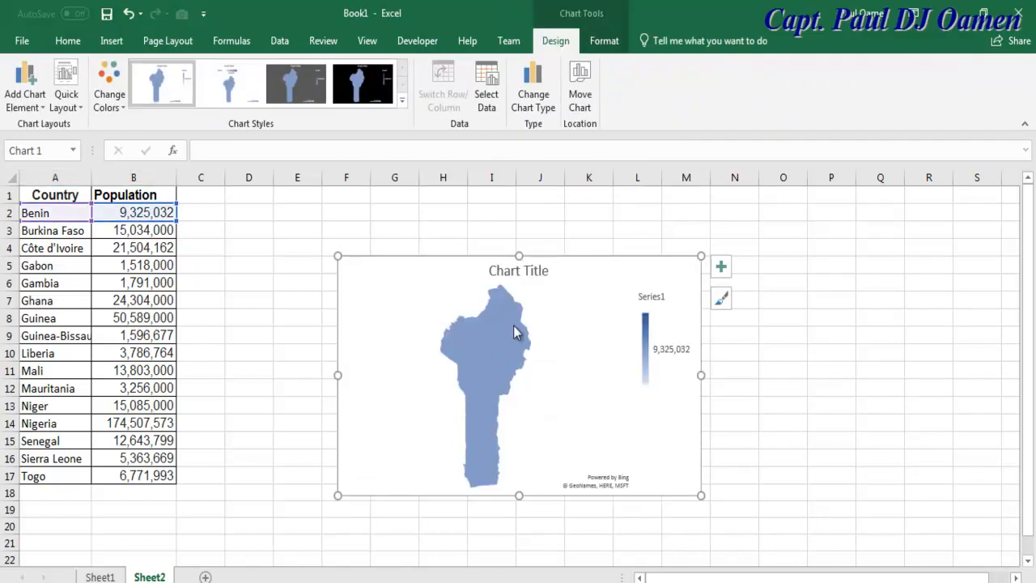
- Shrink the Benin map chart to about four columns by nine rows and place it beside the table, with its upper-left corner in about C2
click(620, 419)
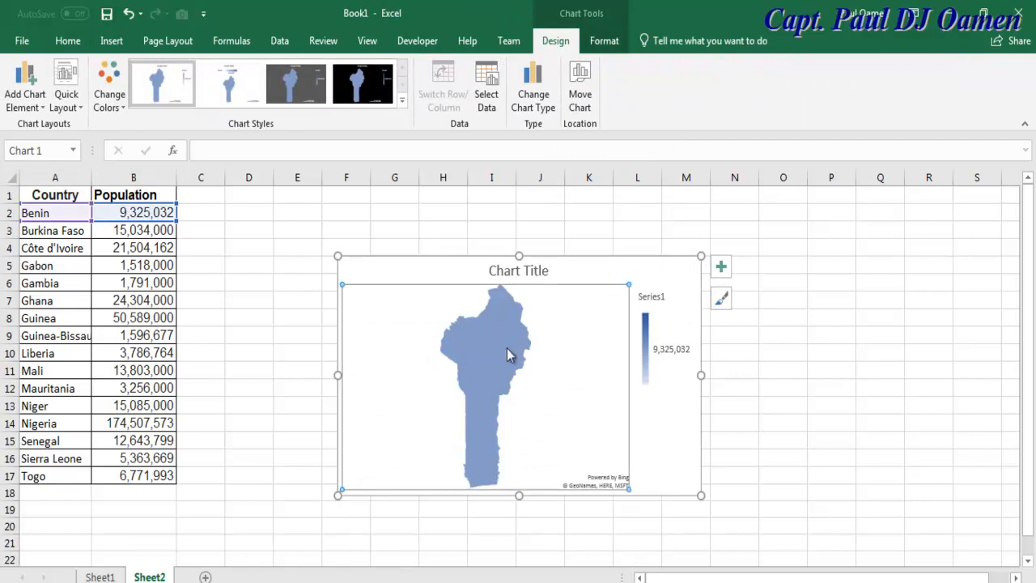
drag(701, 494, 544, 414)
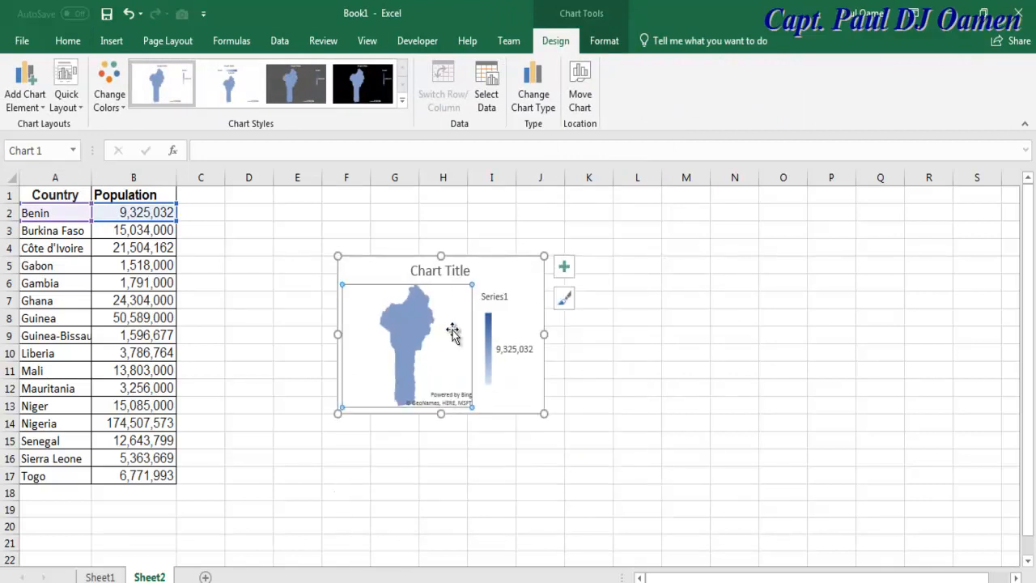
drag(491, 261, 351, 209)
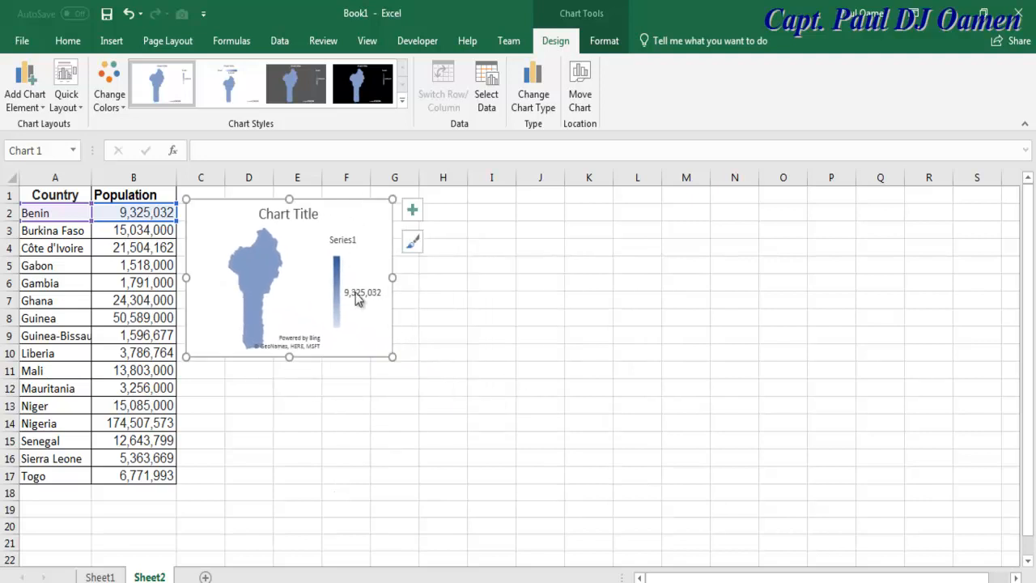
- Insert a Filled Map chart from Burkina Faso's country and population cells, A3:B3
drag(33, 229, 131, 230)
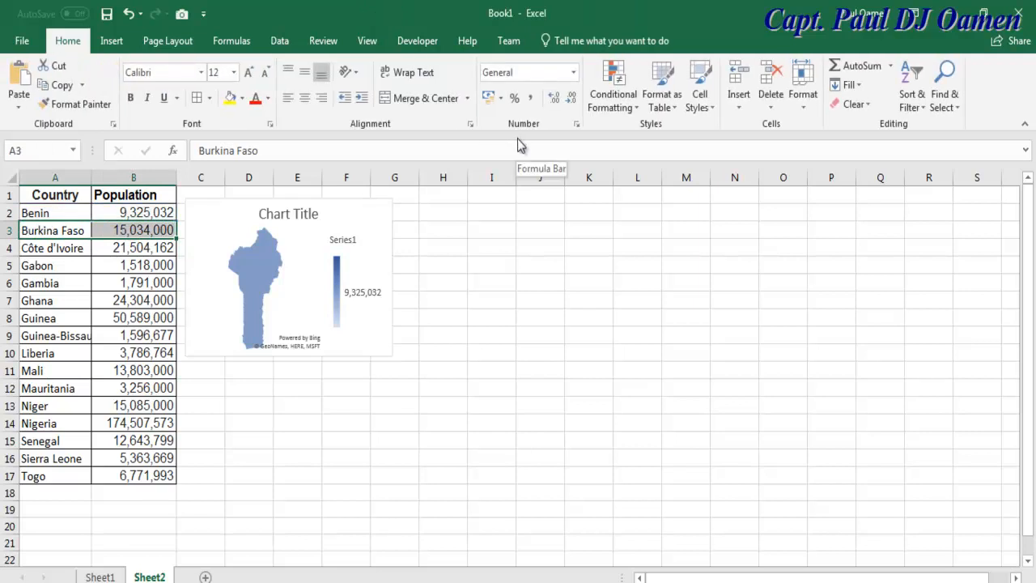
click(112, 40)
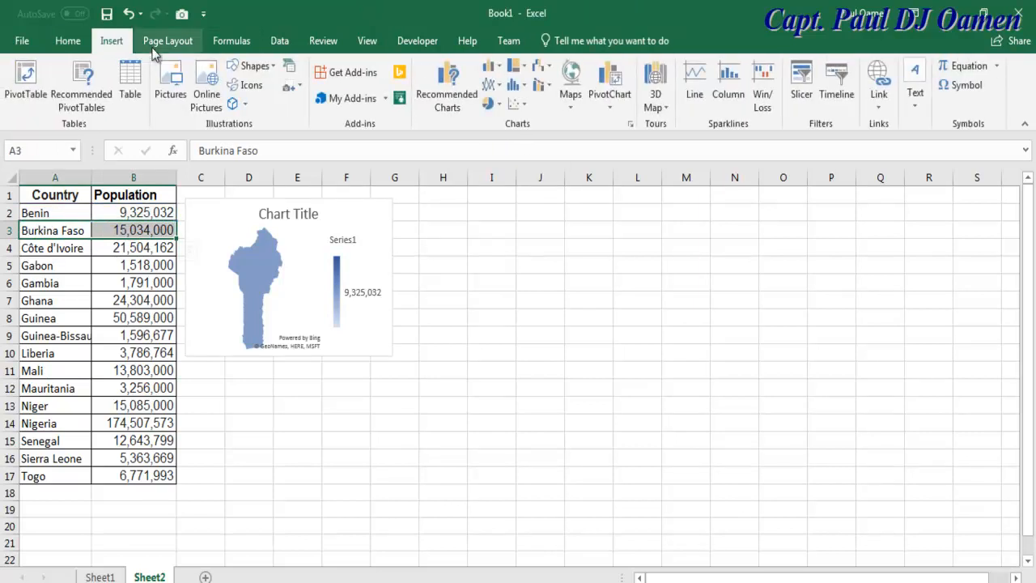
click(571, 80)
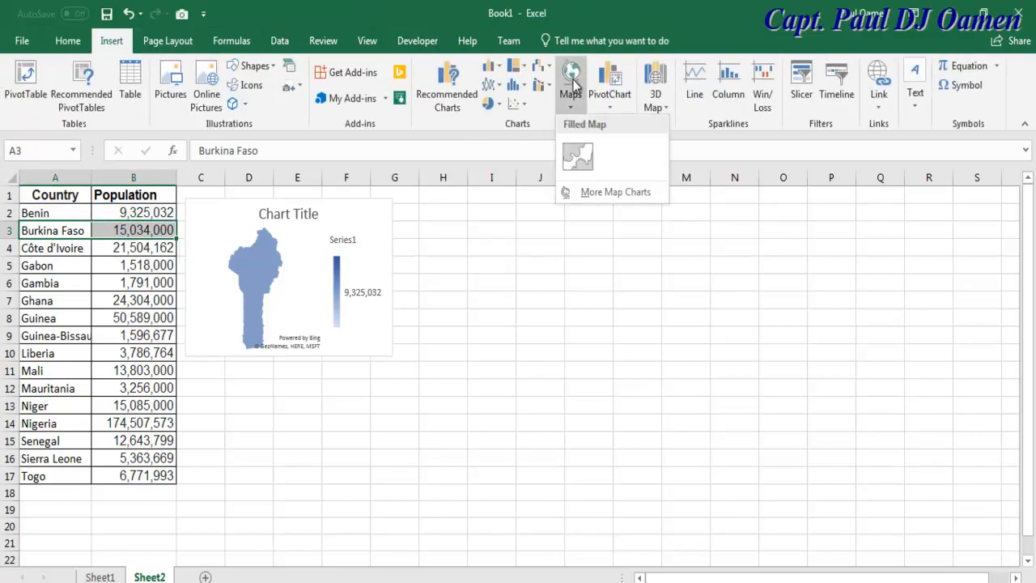
click(586, 159)
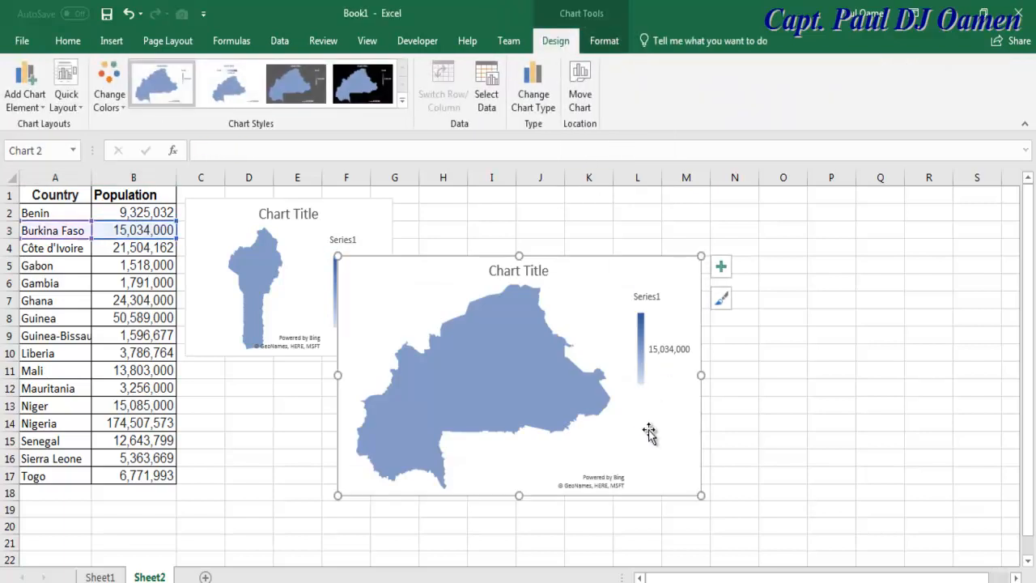
- Shrink the Burkina Faso map chart and place it directly beside the Benin map, from about G2 to K10, matching its height
drag(701, 496, 552, 401)
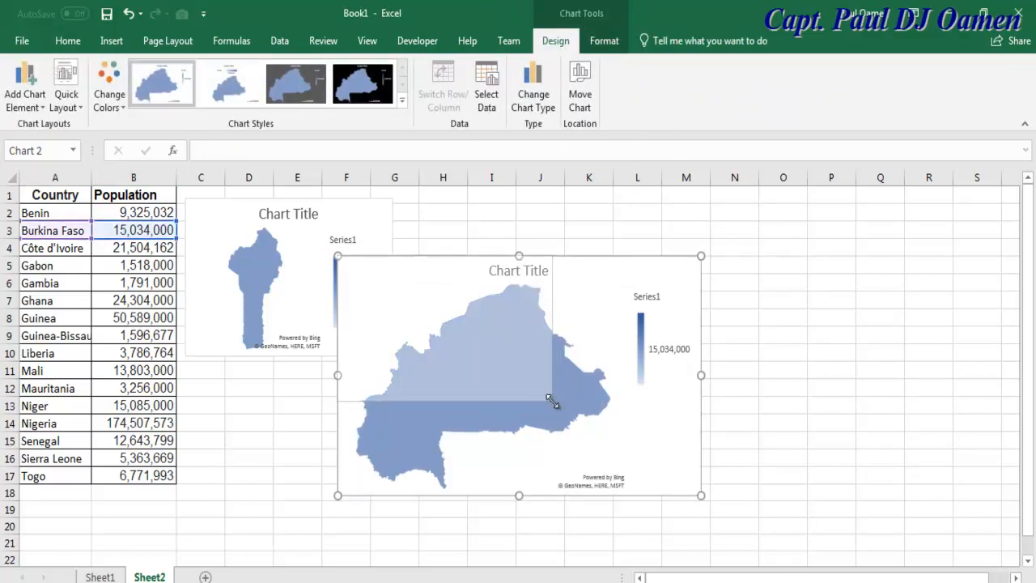
drag(479, 281, 537, 224)
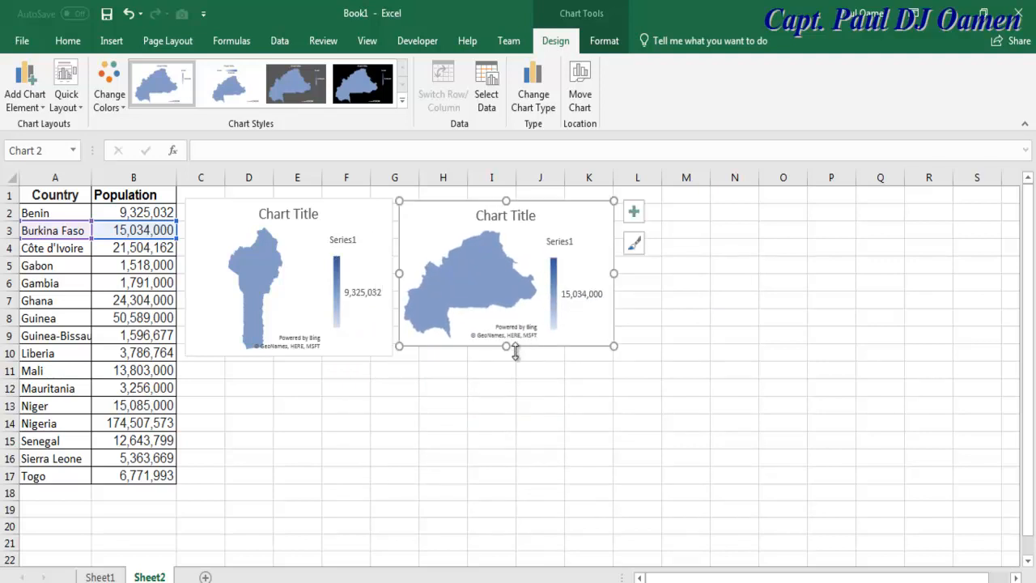
drag(505, 347, 500, 351)
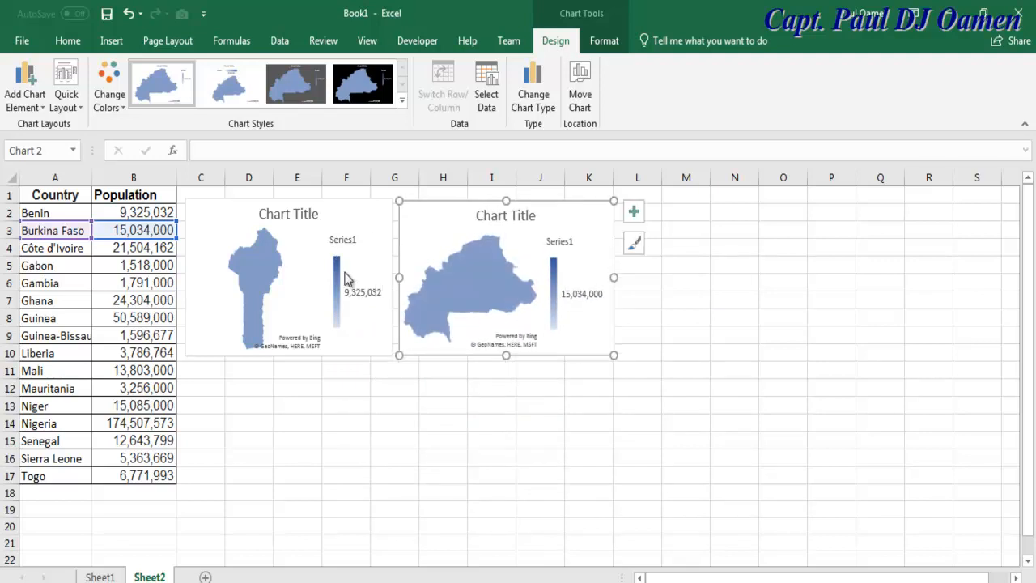
- Select the Benin map chart and enter Benin as its object name
click(314, 254)
click(348, 221)
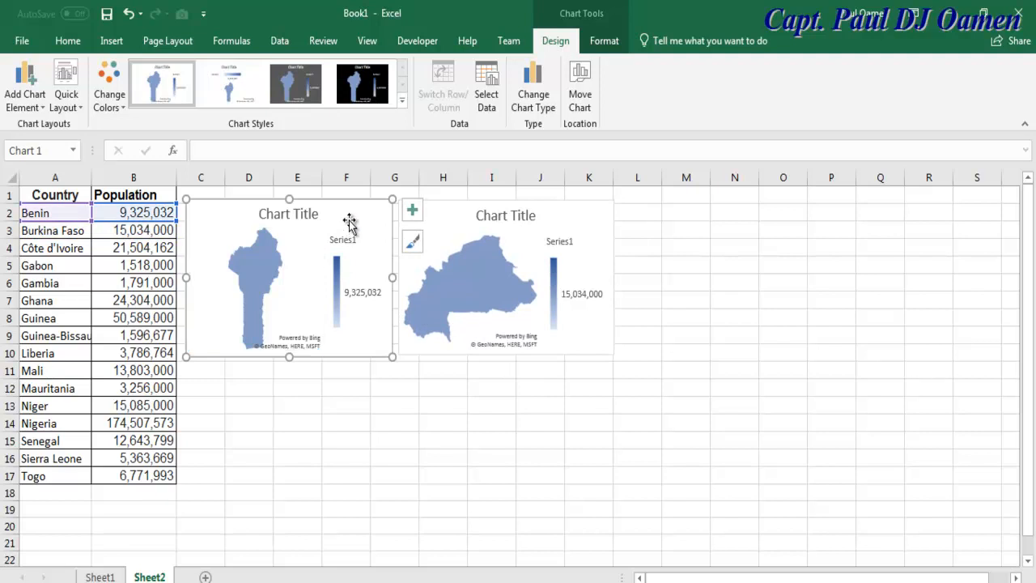
click(33, 151)
text(Benin)
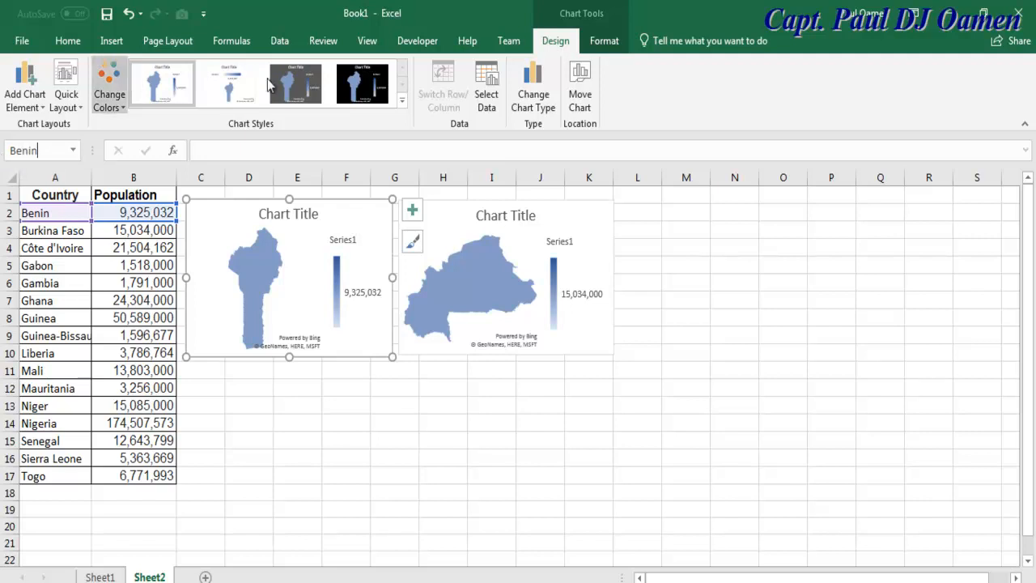
- Name the Burkina Faso map chart object BurkinaFaso, using the country name copied from A3
click(562, 216)
click(44, 150)
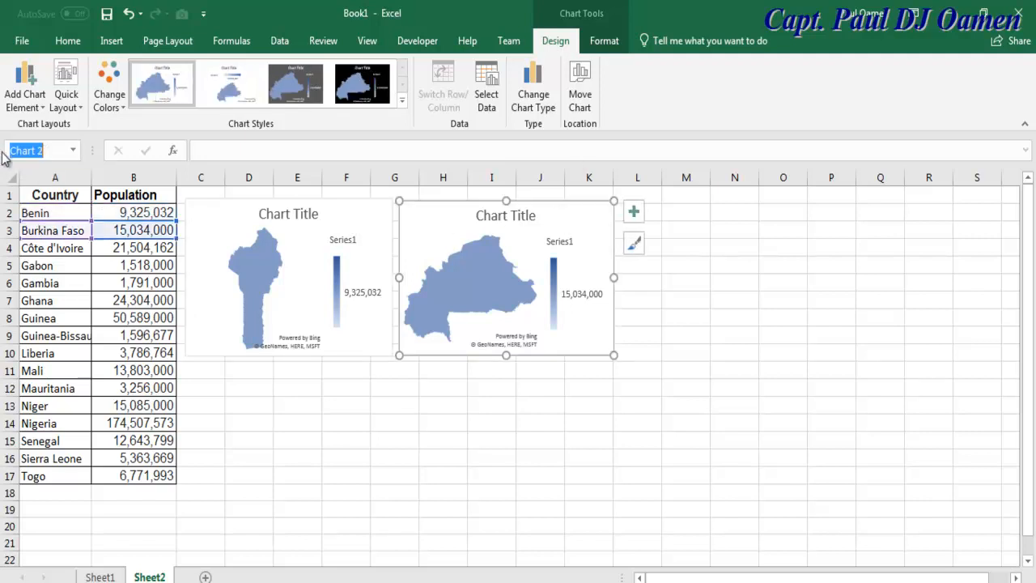
click(75, 230)
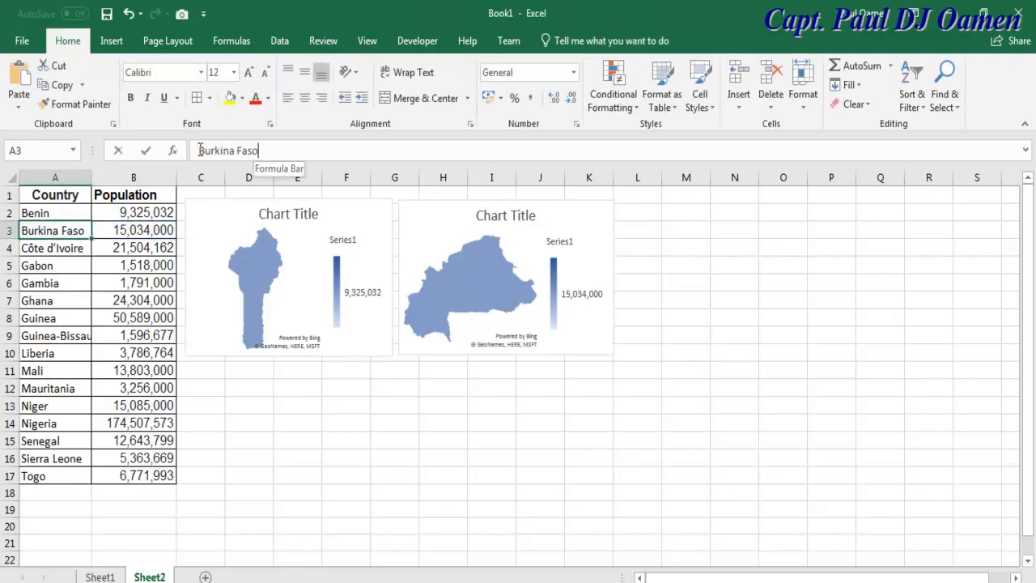
drag(200, 150, 259, 151)
key(ctrl+c)
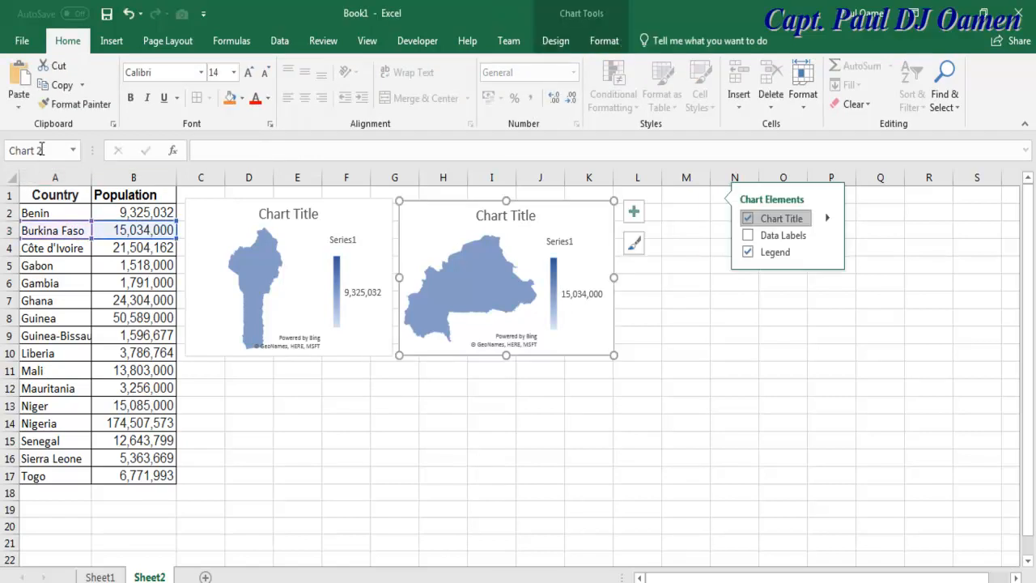
click(32, 150)
key(ctrl+v)
key(Return)
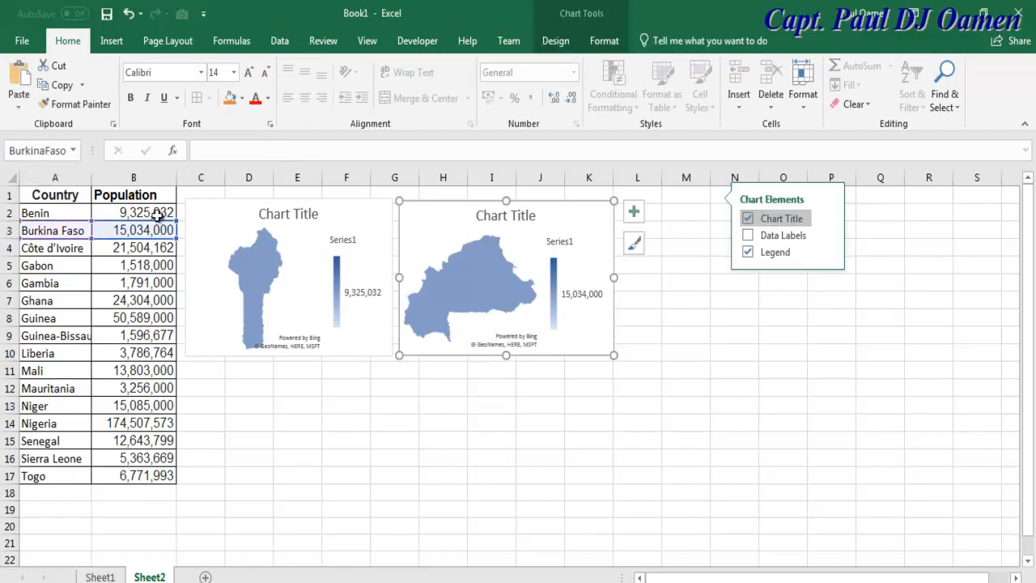
- Replace the placeholder title of the Burkina Faso map chart with "Map Burkina Faso"
click(267, 243)
click(502, 220)
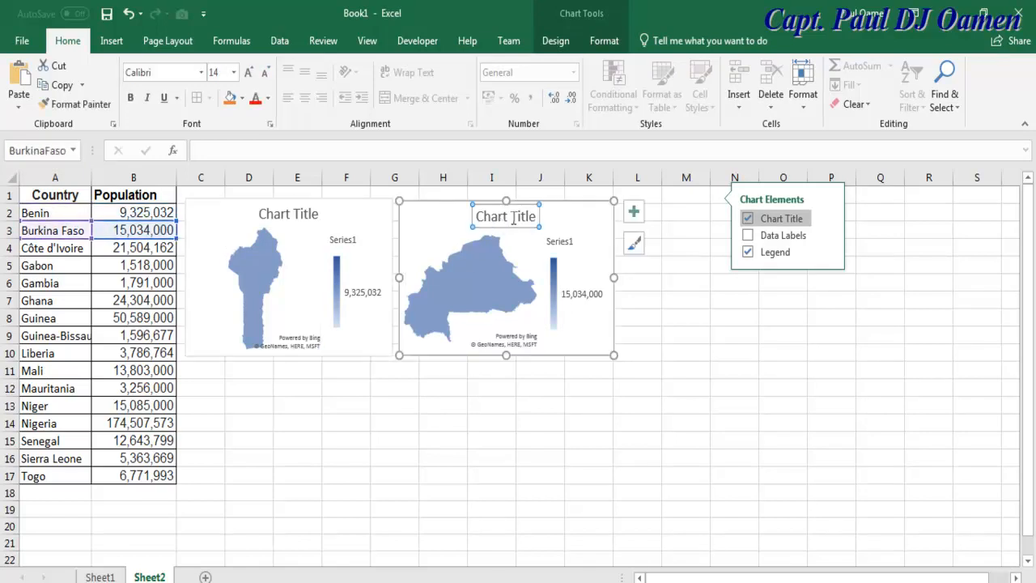
double_click(522, 217)
triple_click(485, 217)
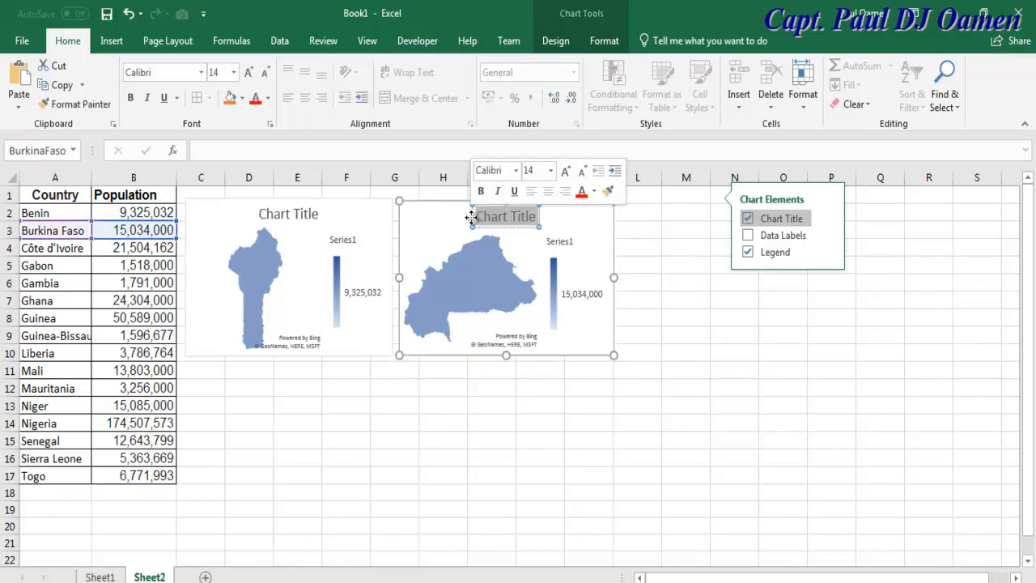
text(Map)
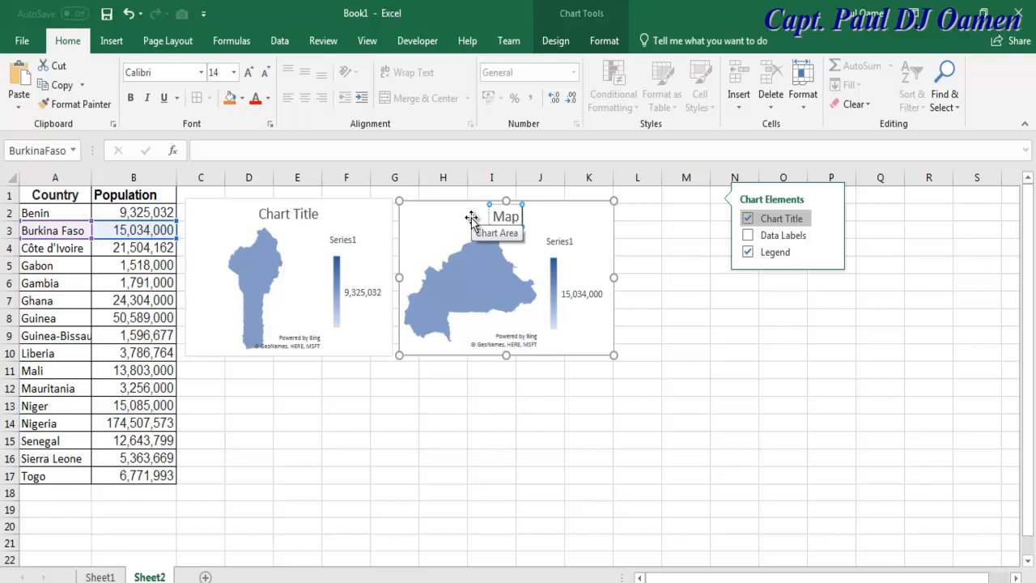
text( Burkina Faso)
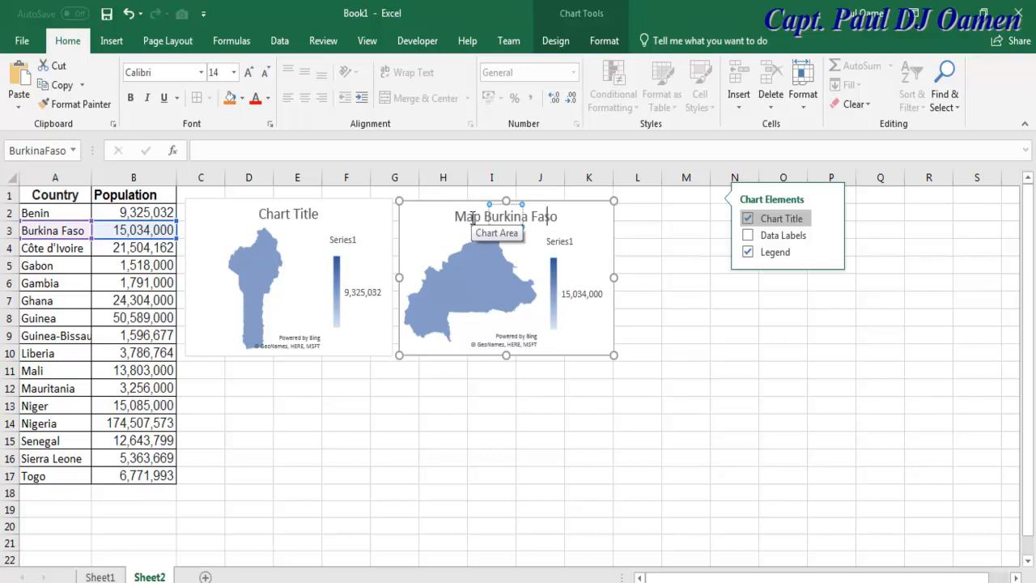
- Title the Benin map chart "Map of Benin"
click(314, 221)
double_click(318, 217)
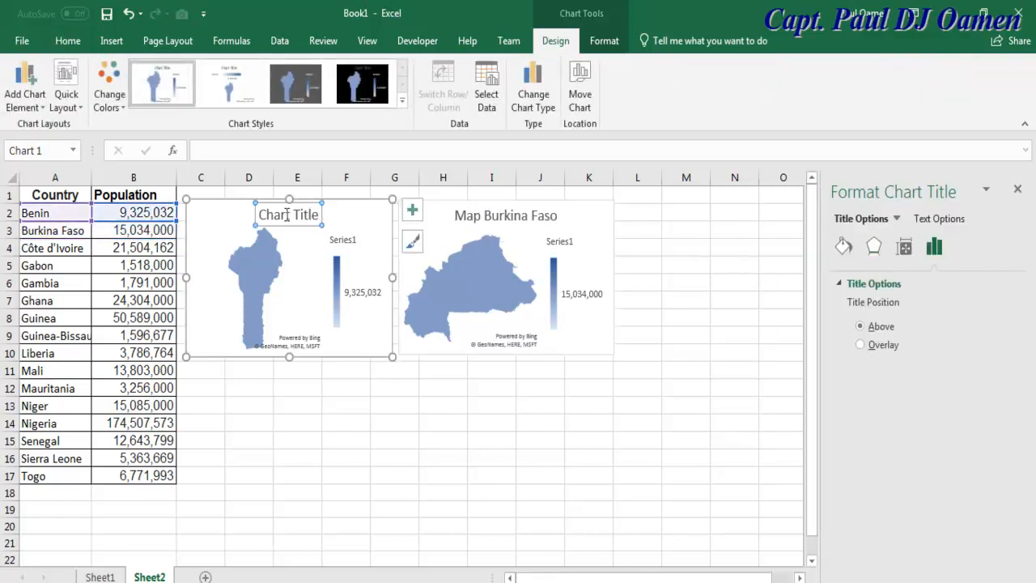
drag(260, 217, 308, 215)
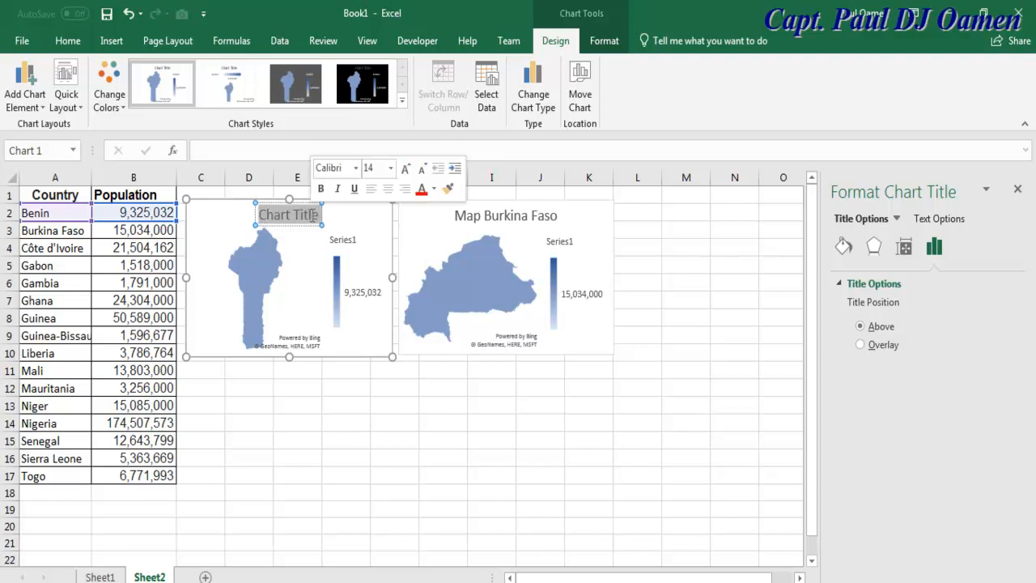
text(Map of Benin)
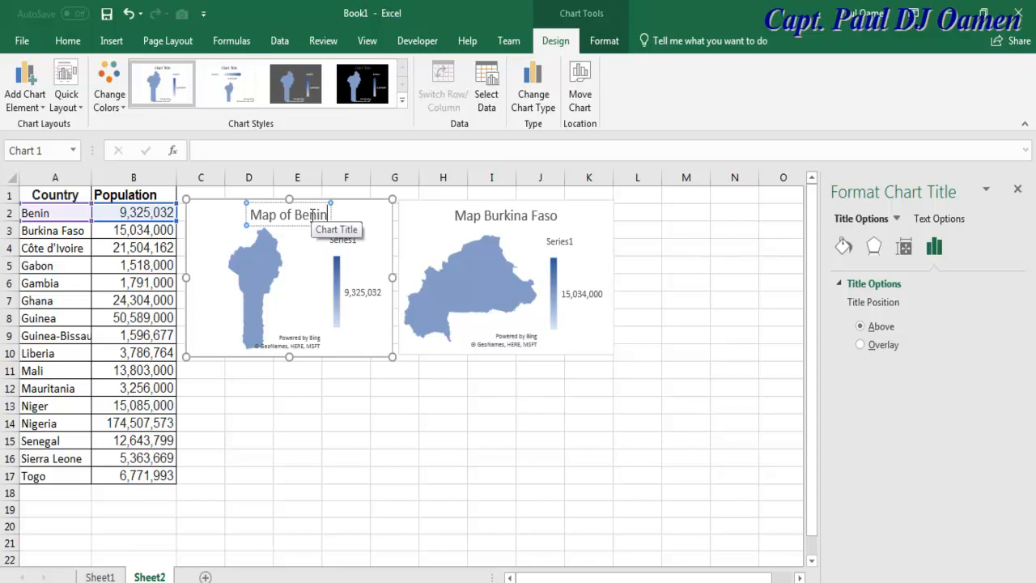
click(528, 421)
- Copy the country name Côte d'Ivoire from A4 and insert a Filled Map chart from A4:B4
drag(41, 249, 113, 242)
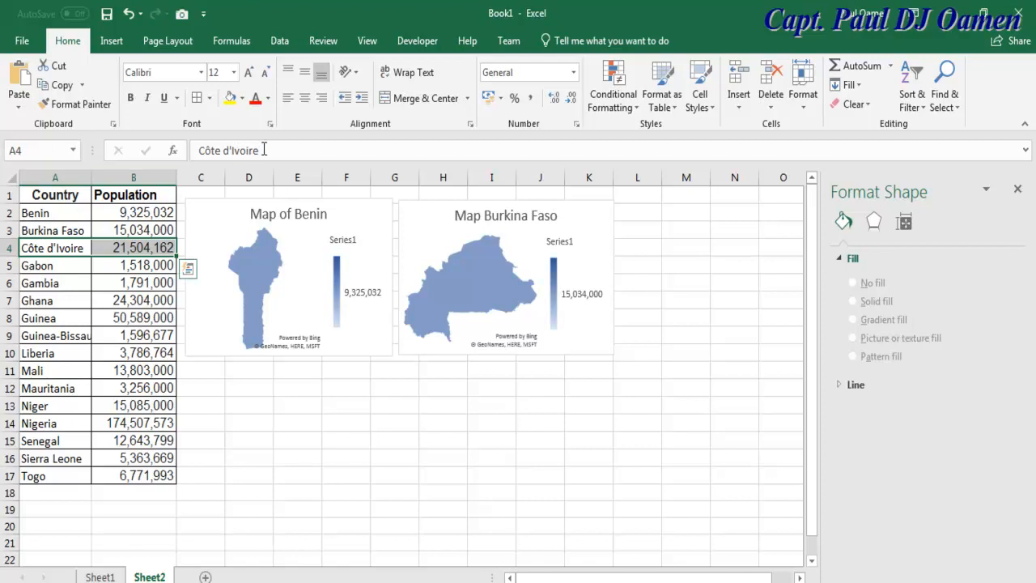
drag(265, 149, 197, 153)
key(ctrl+c)
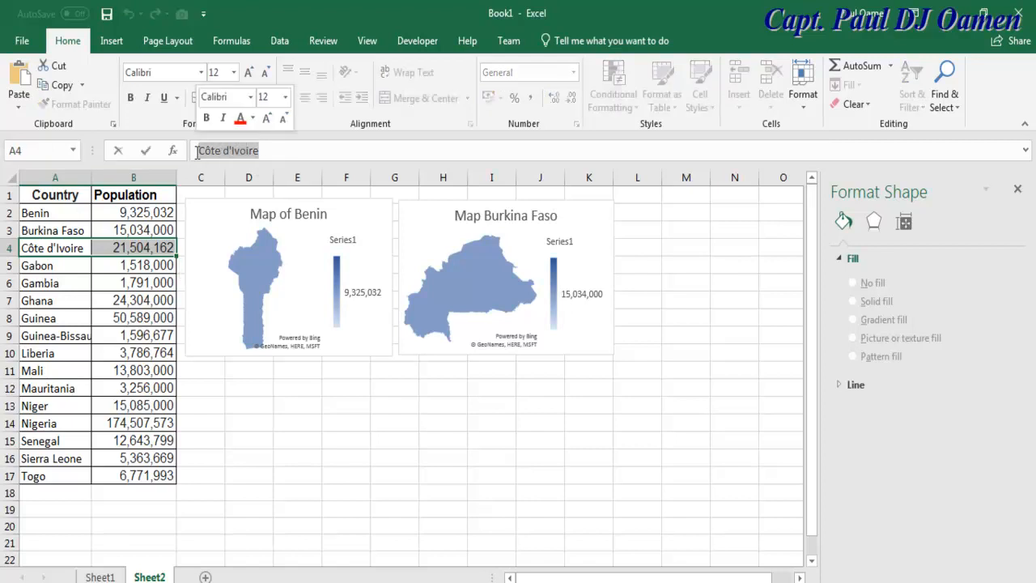
click(113, 45)
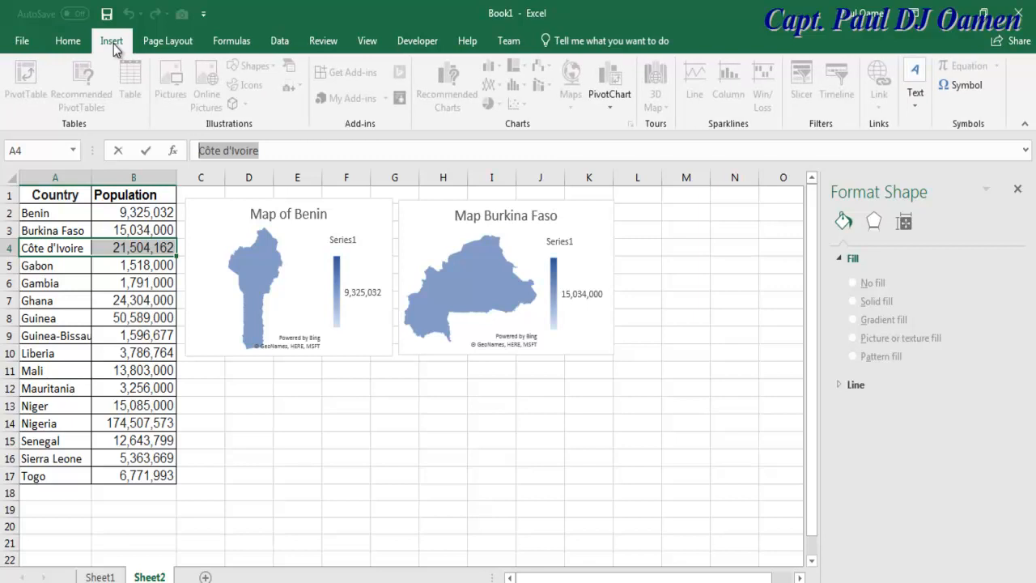
click(316, 490)
drag(48, 249, 121, 248)
click(572, 87)
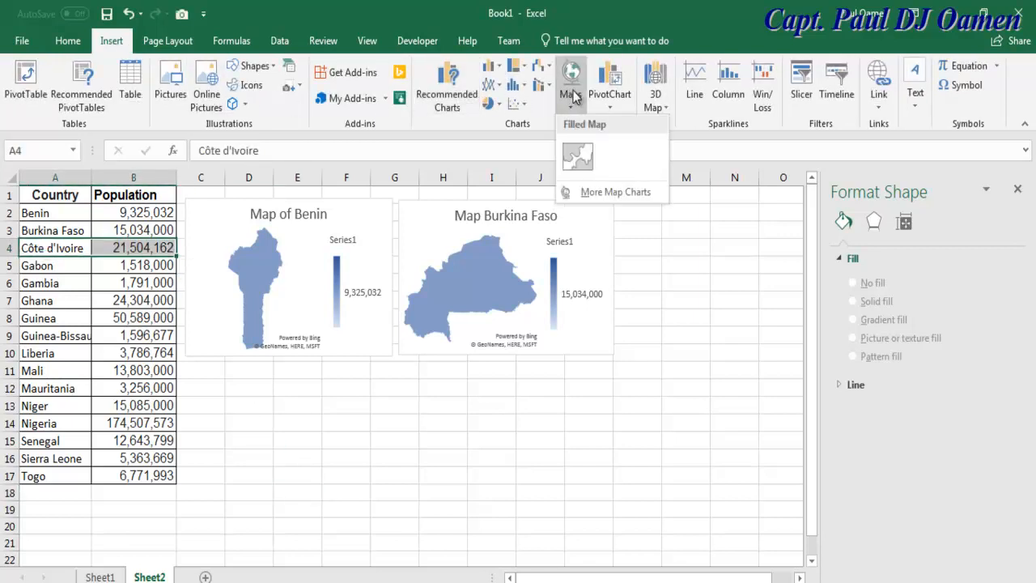
click(578, 157)
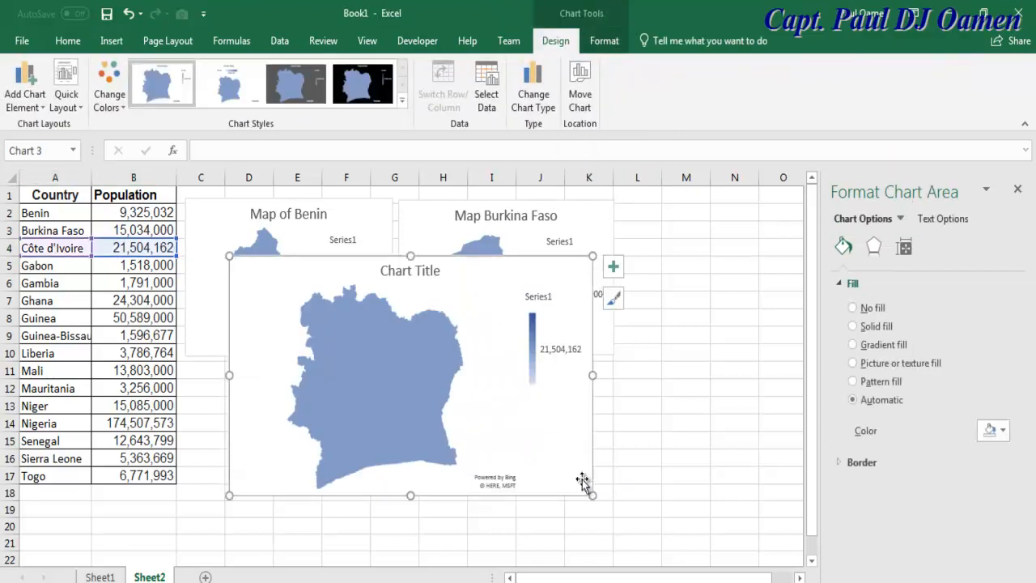
- Shrink the Côte d'Ivoire map chart and place it beside the Burkina Faso map, from about L2 to O11, closing the formatting options
drag(591, 495, 415, 421)
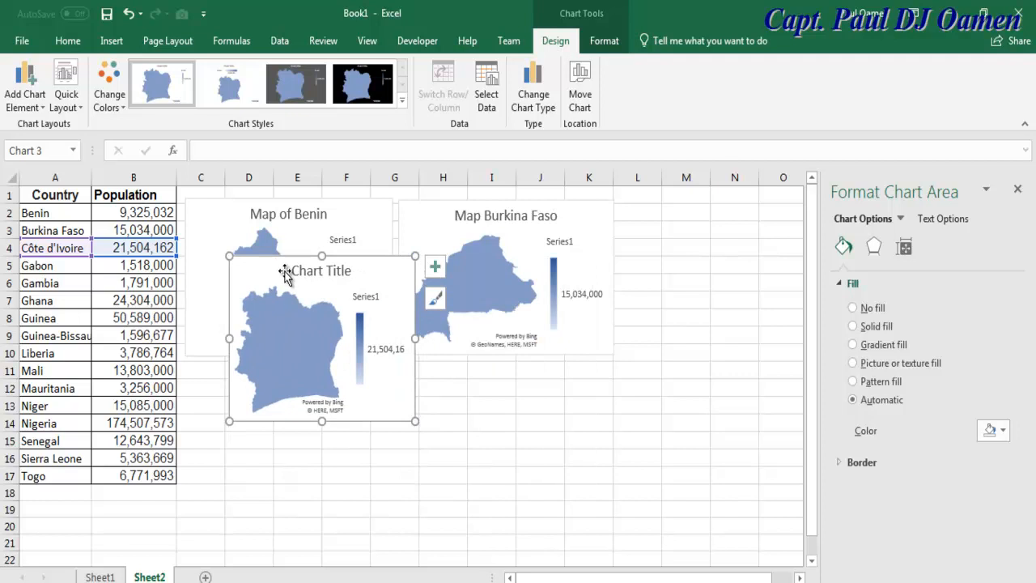
drag(340, 271, 680, 220)
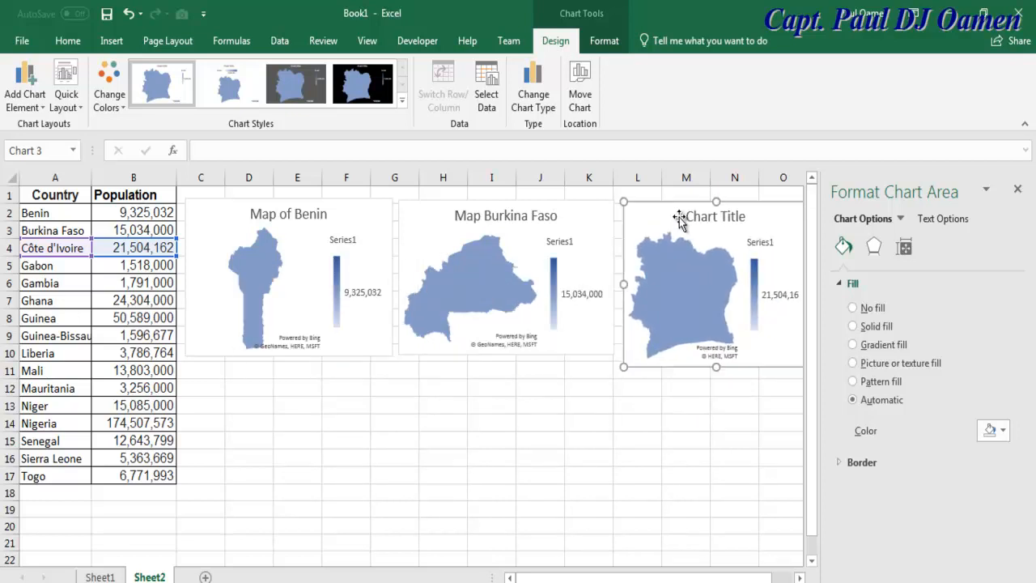
click(1019, 190)
- Name the Côte d'Ivoire map chart object Ivoire, using the copied country name without its first part
click(49, 152)
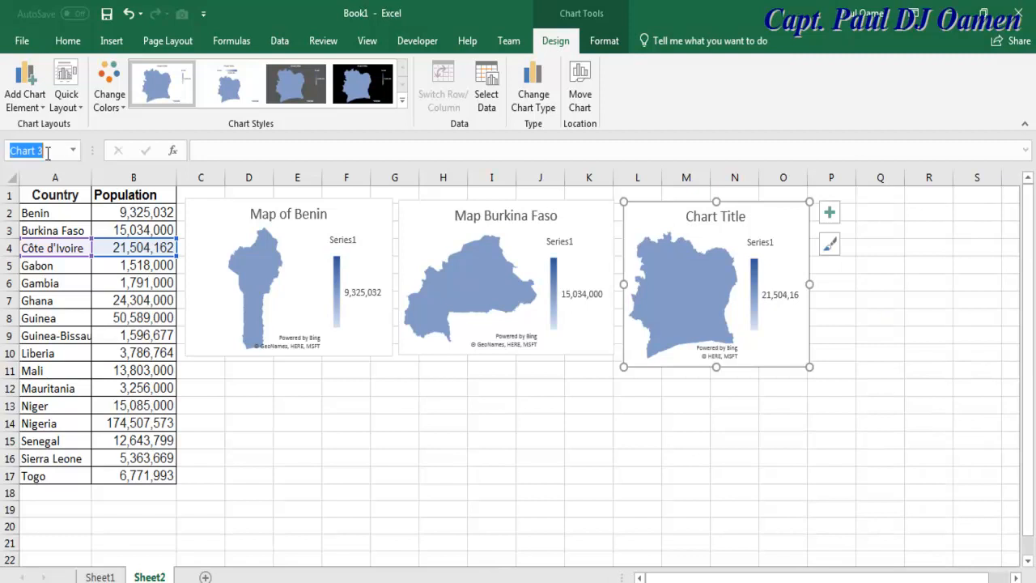
click(44, 151)
drag(44, 152, 3, 152)
key(ctrl+v)
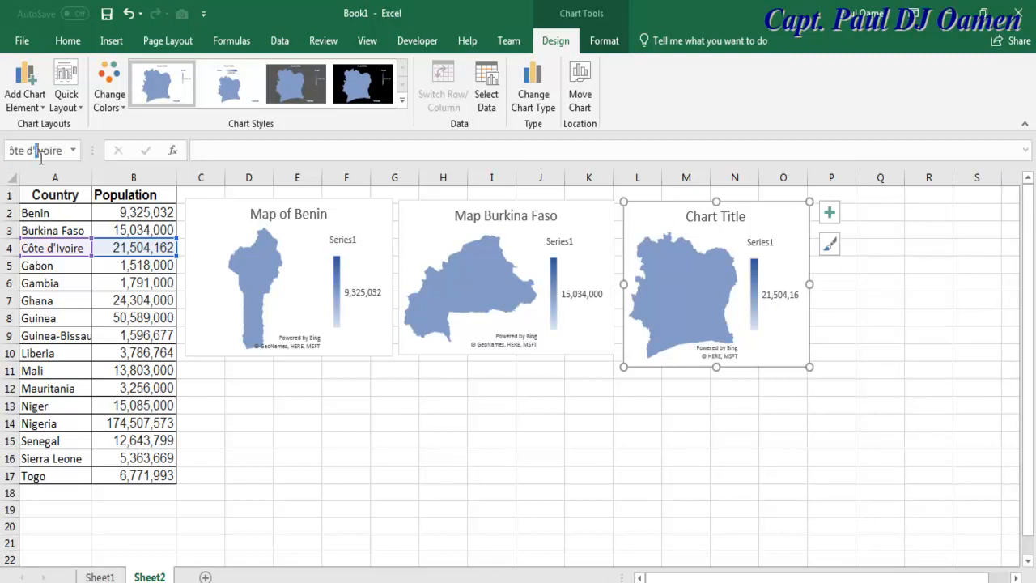
click(42, 152)
key(BackSpace)
key(BackSpace)
key(BackSpace)
key(BackSpace)
key(BackSpace)
key(BackSpace)
key(BackSpace)
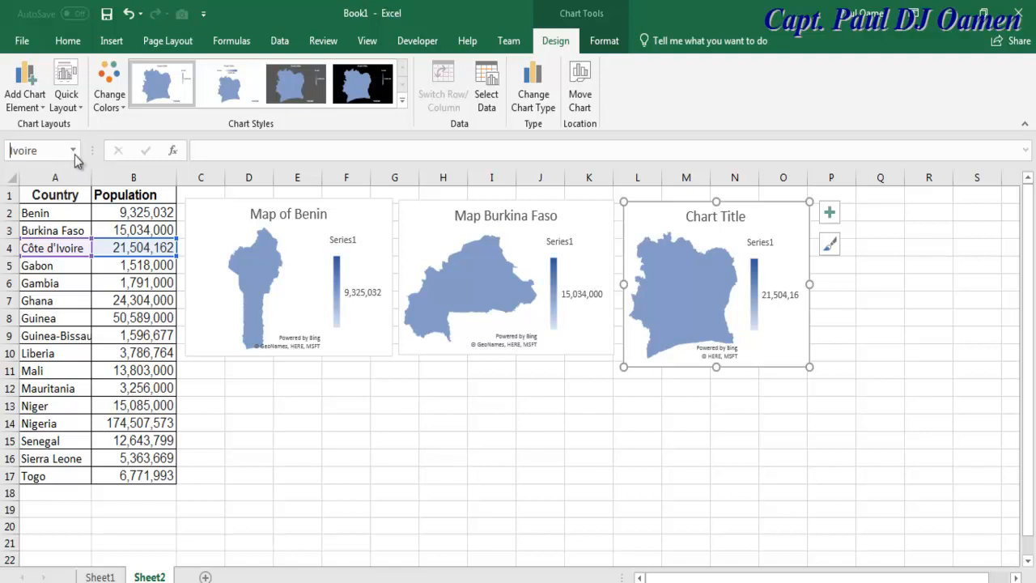
- Title the third map chart "Map of Côte d'Ivoire" and close the title formatting options
double_click(723, 224)
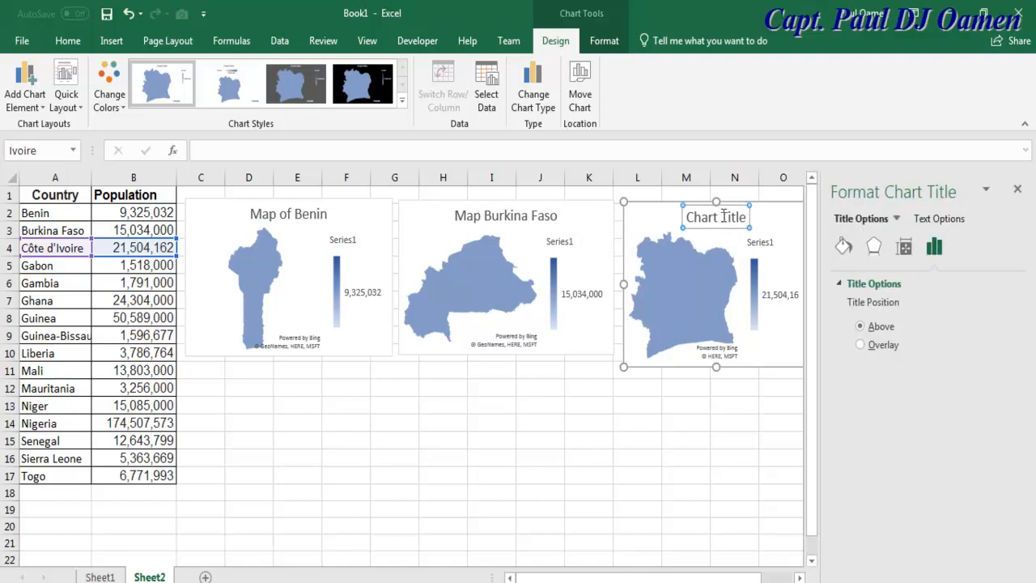
double_click(722, 224)
key(BackSpace)
key(BackSpace)
key(BackSpace)
key(BackSpace)
key(BackSpace)
key(BackSpace)
key(BackSpace)
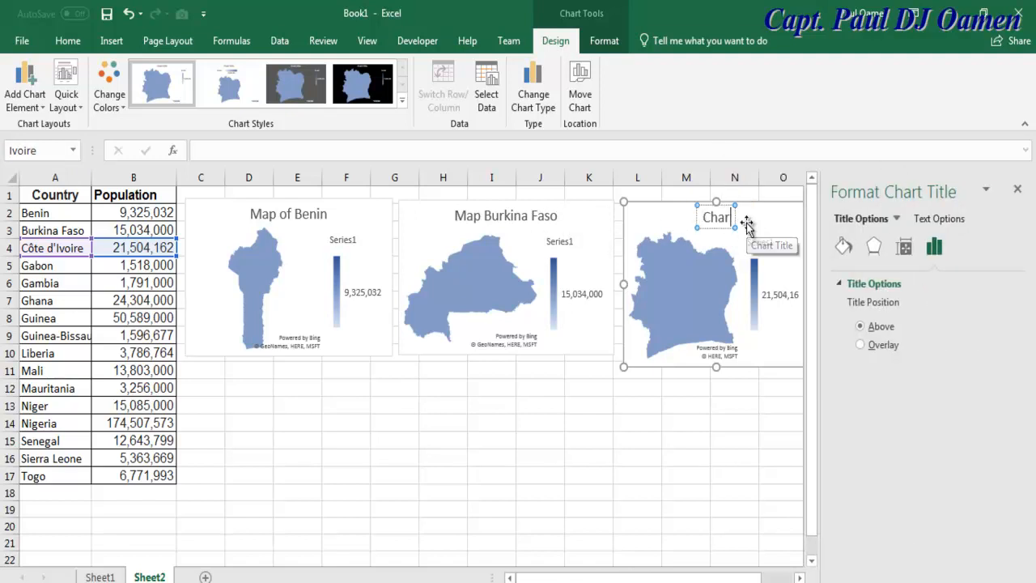
text(Map of)
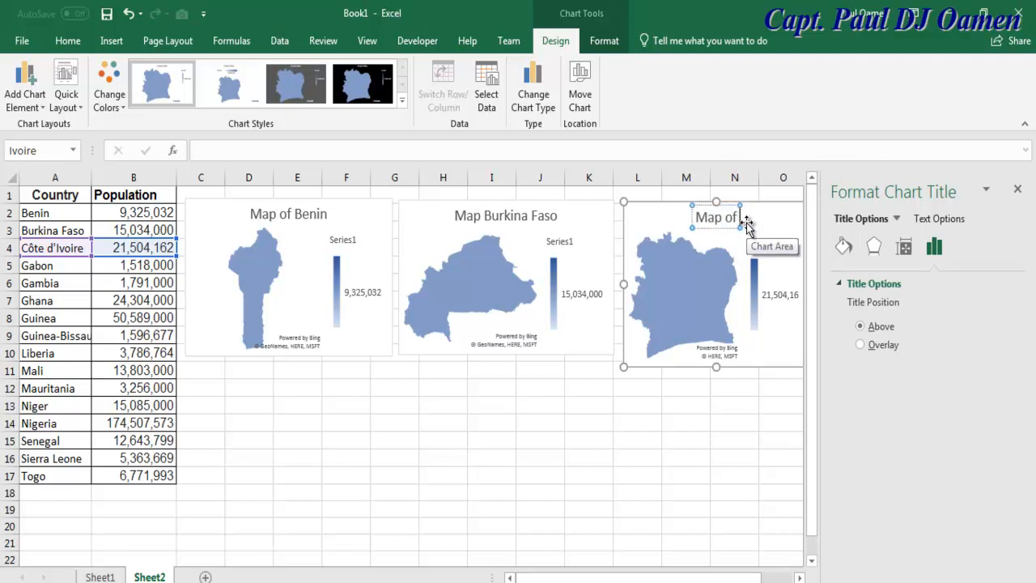
text(Côte d'Ivoire)
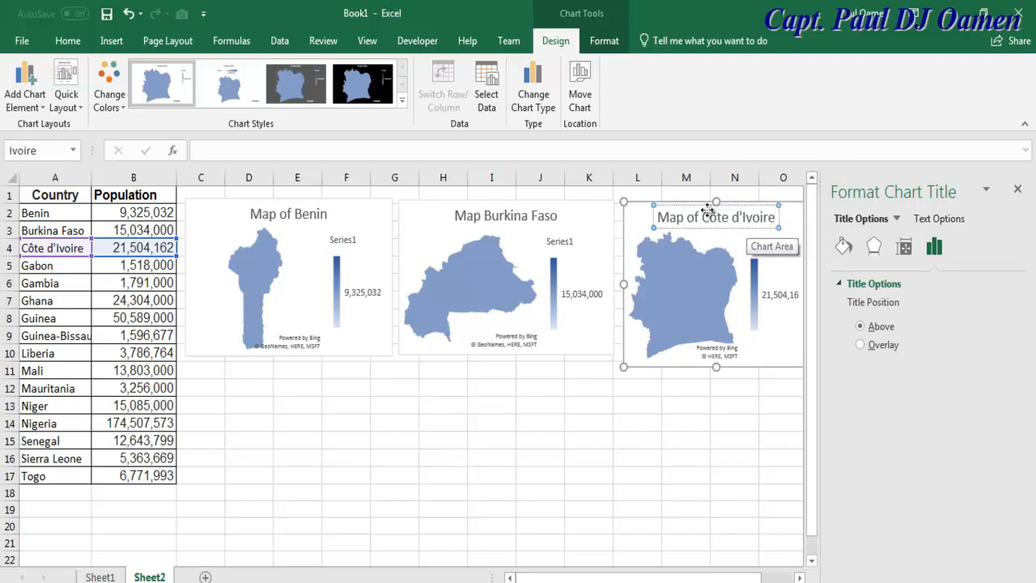
click(685, 512)
click(1018, 191)
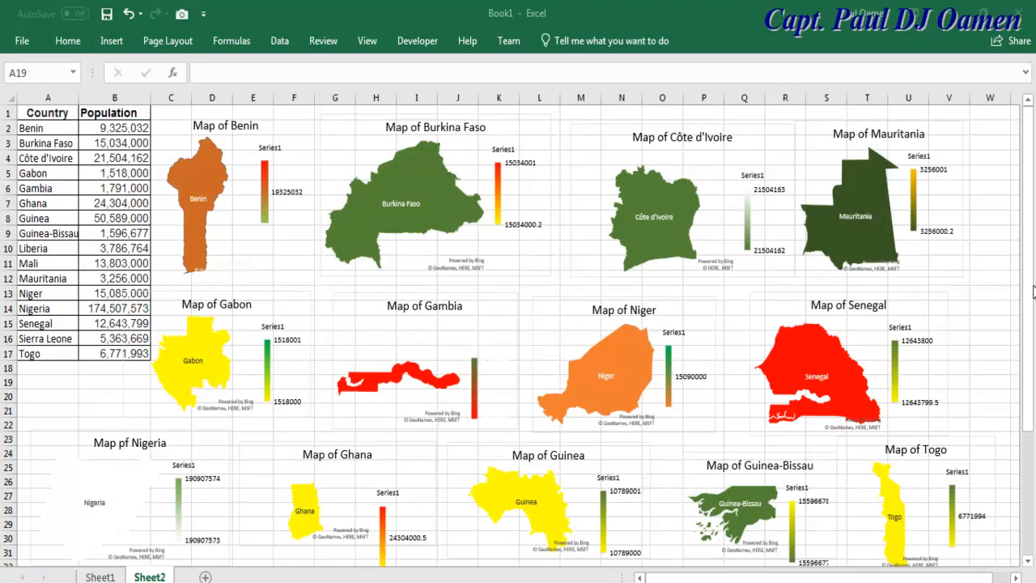
- In the Nigeria map's three-color series scale, set the midpoint type to Percent
drag(1028, 421, 1015, 370)
drag(1016, 310, 1024, 468)
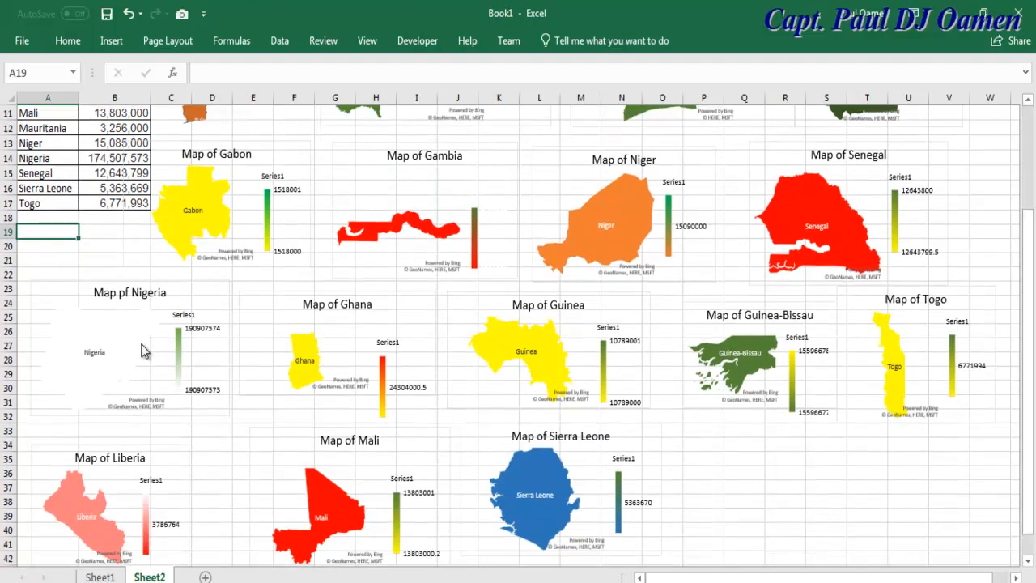
click(112, 348)
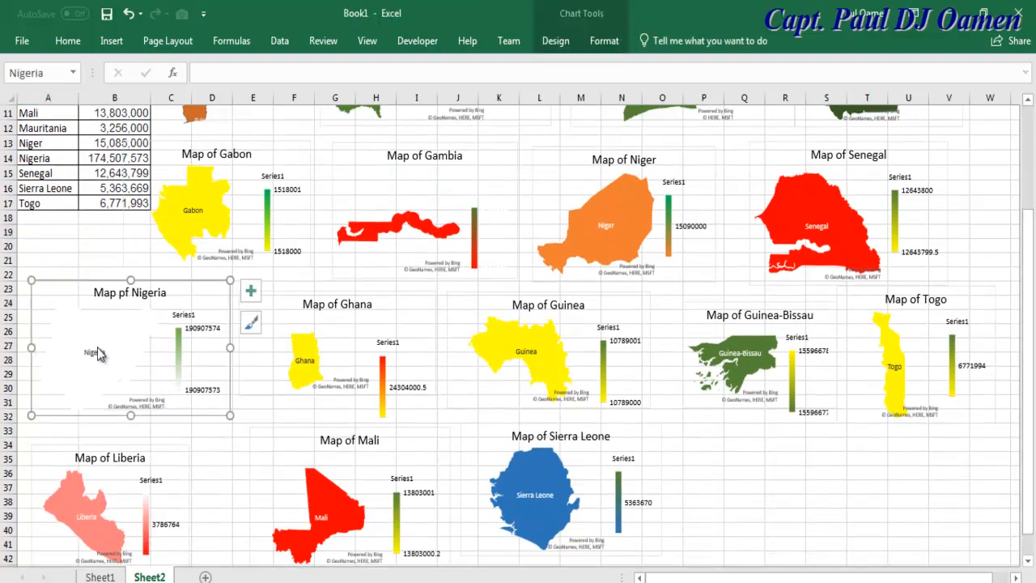
double_click(100, 351)
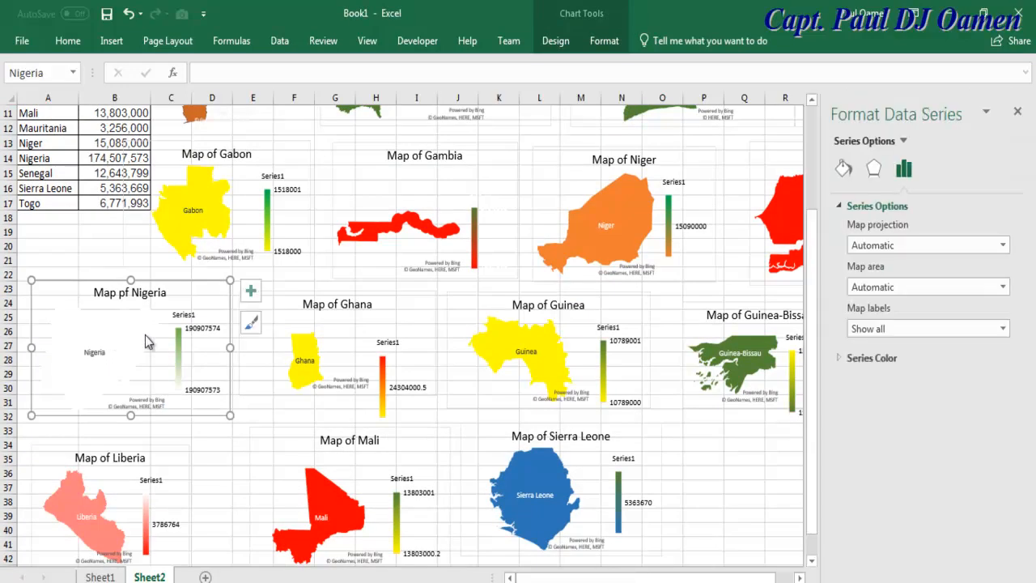
click(840, 359)
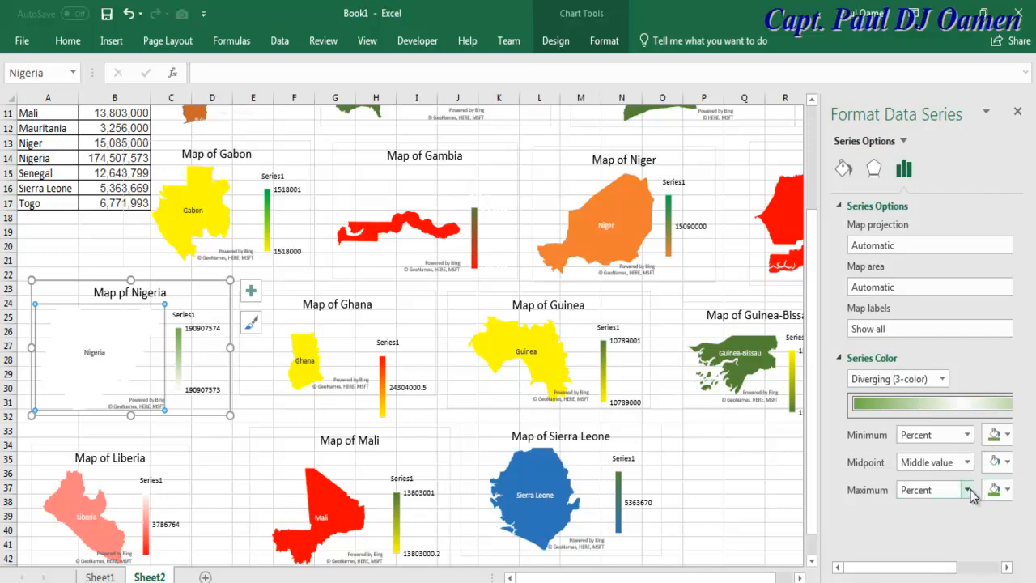
click(967, 462)
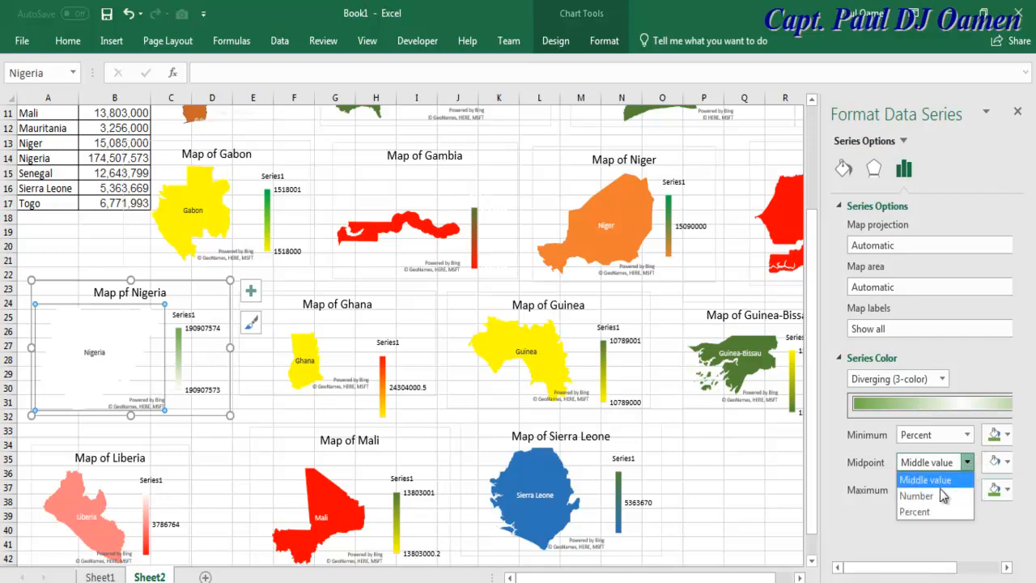
click(929, 511)
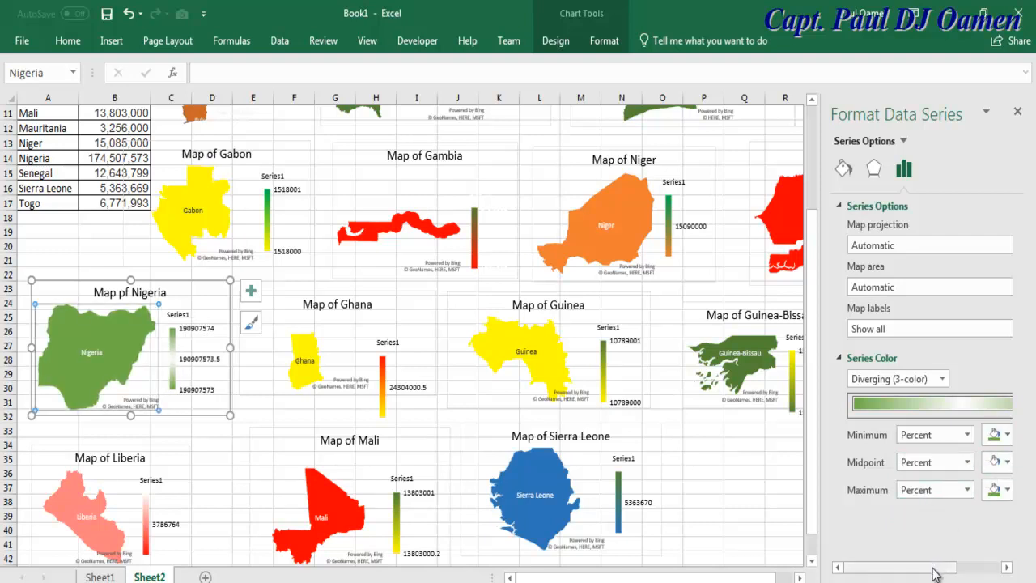
- Try a minimum of 50 percent in the Nigeria map's color scale and restore it to 0
drag(937, 569, 1014, 574)
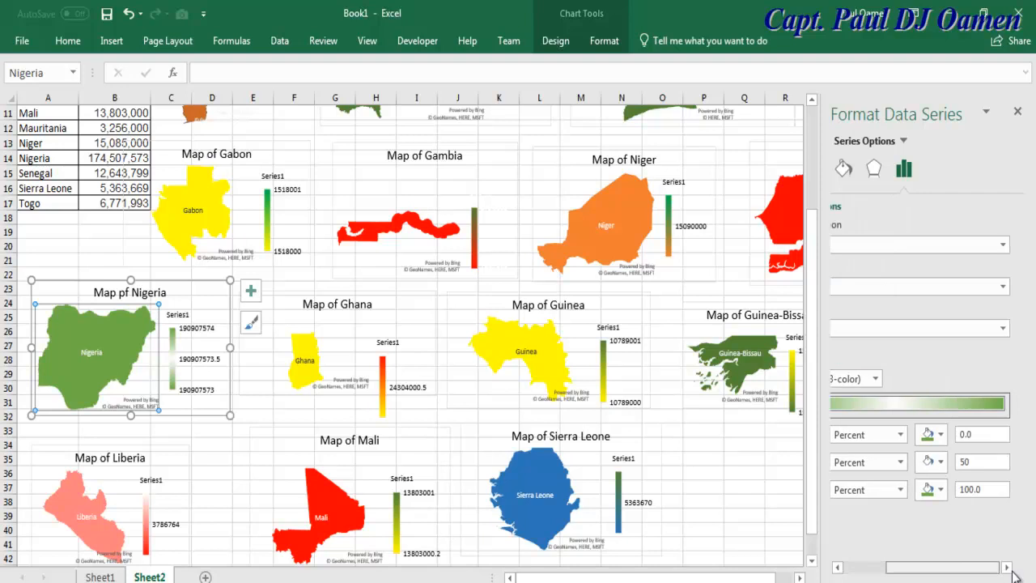
double_click(986, 437)
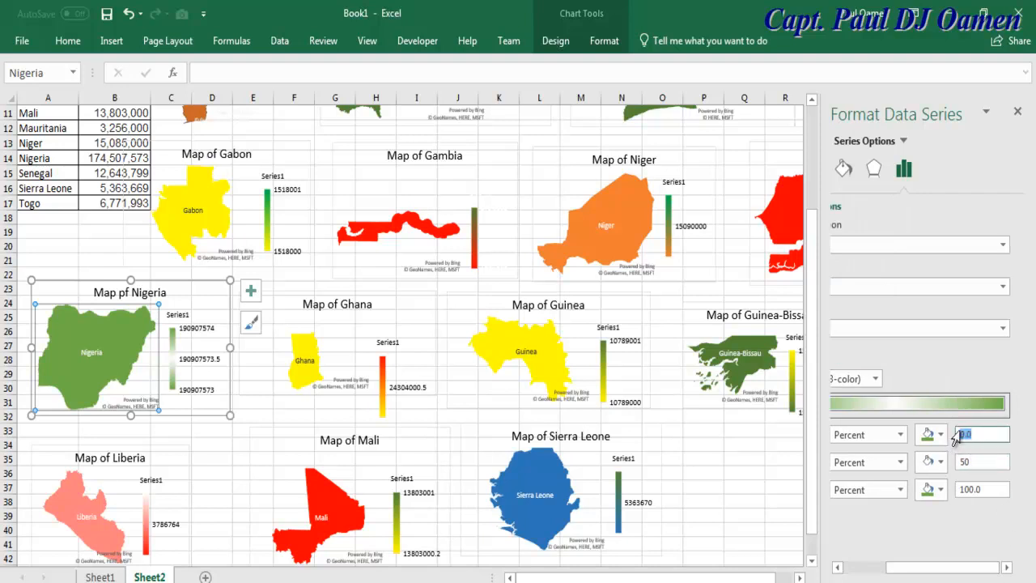
key(Return)
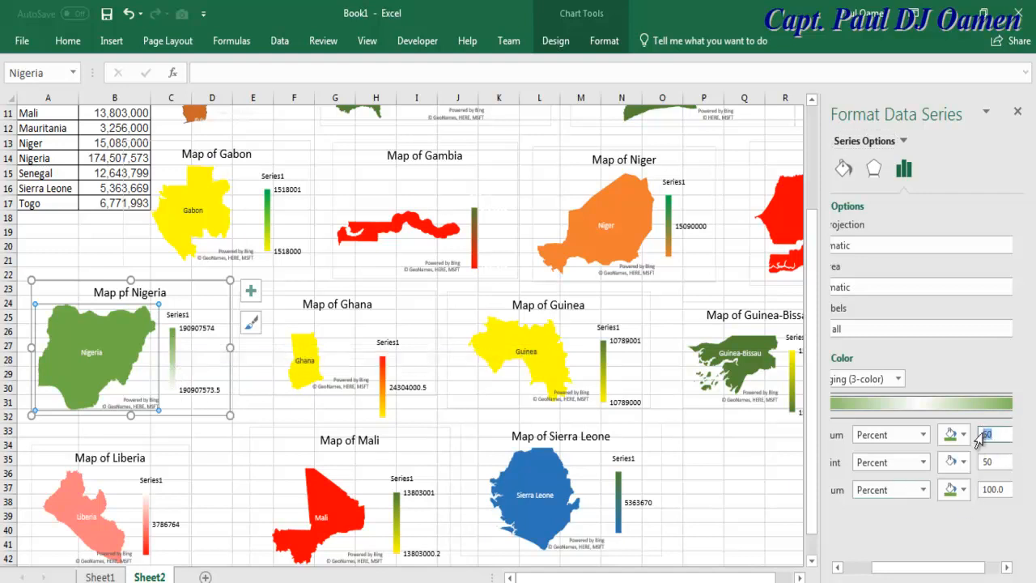
key(Return)
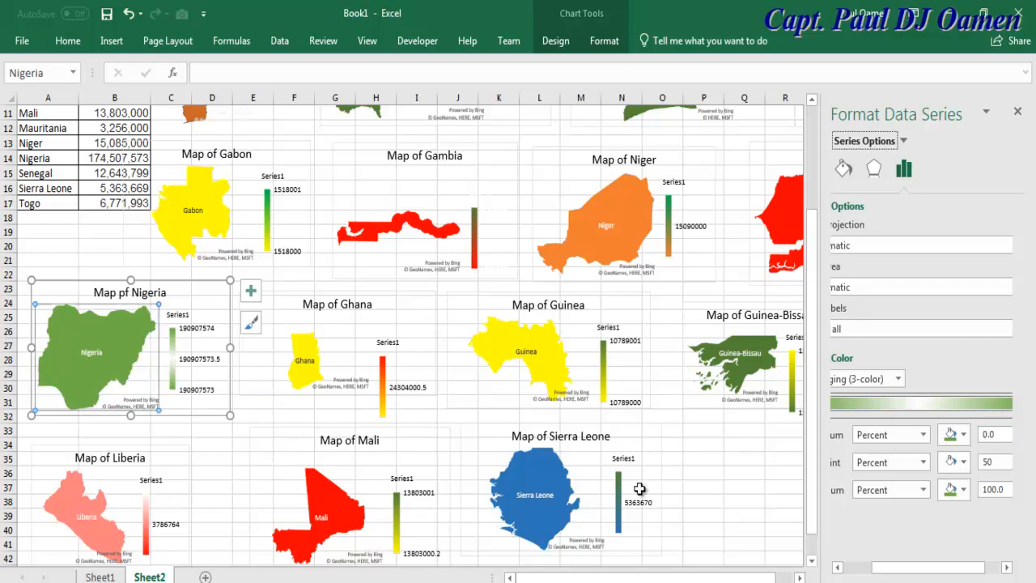
- Set the map labels of the Burkina Faso map's data series to Show all
drag(802, 489, 802, 385)
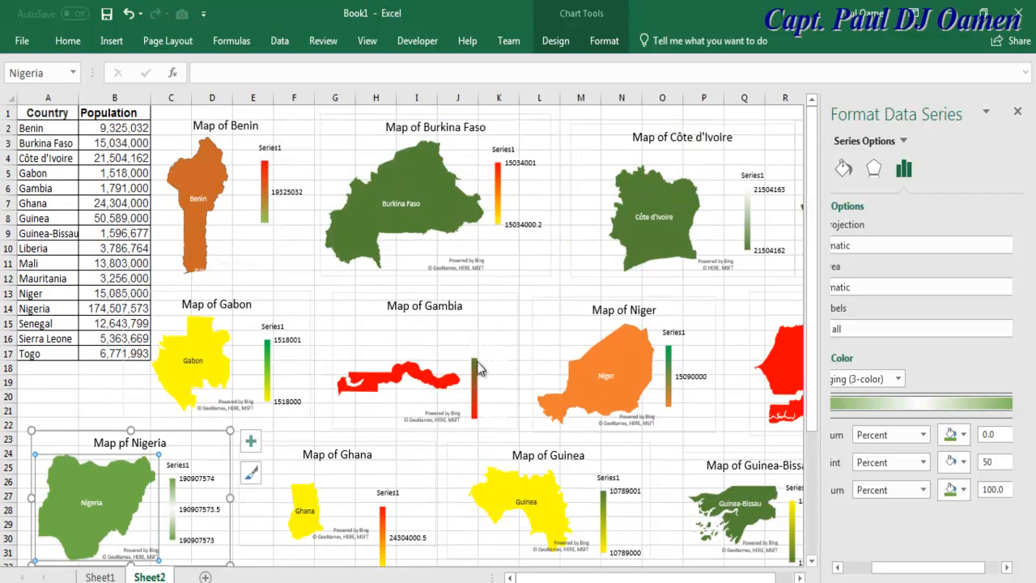
drag(696, 577, 712, 578)
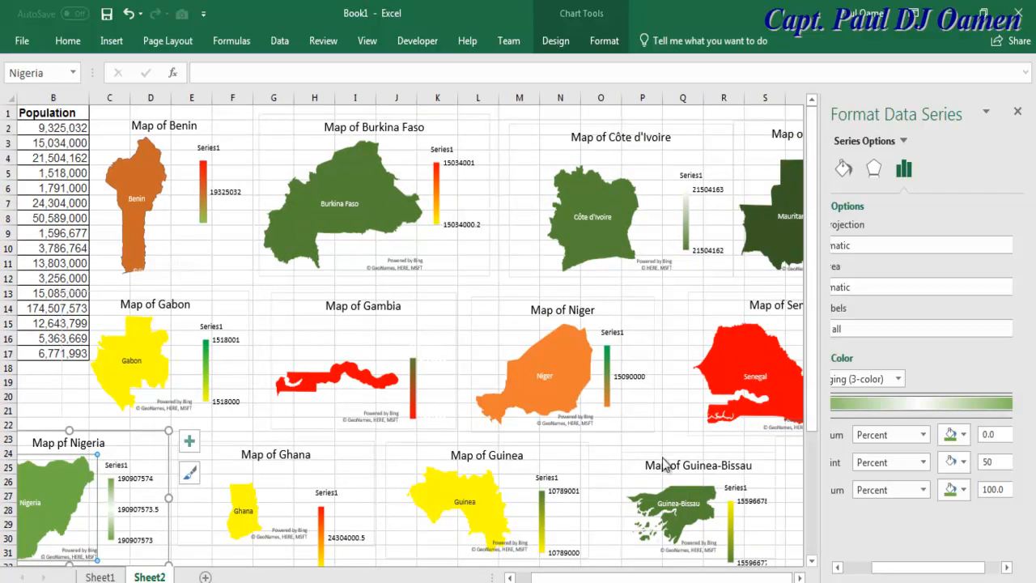
click(571, 381)
click(566, 375)
drag(923, 566, 893, 567)
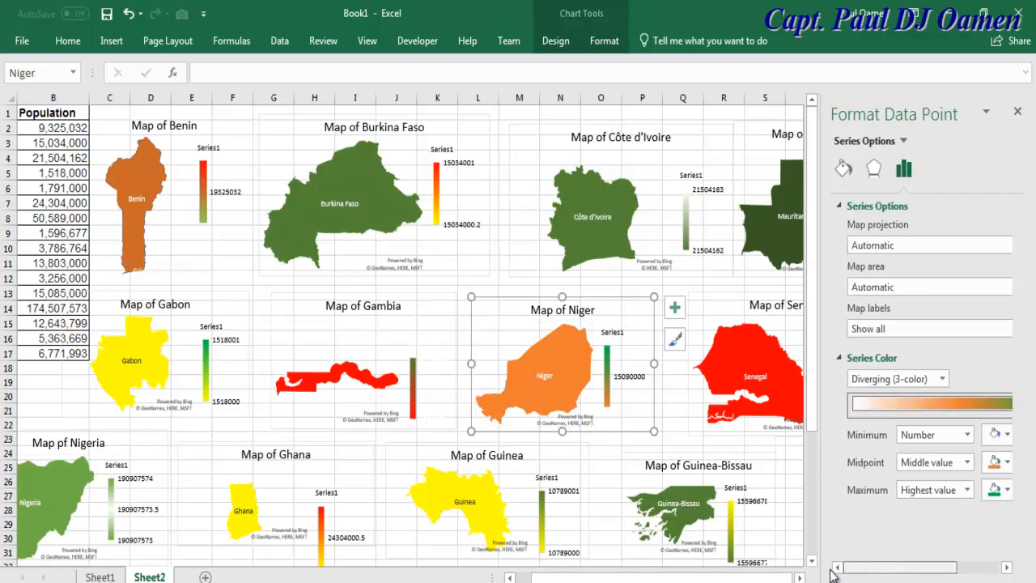
click(324, 181)
right_click(324, 182)
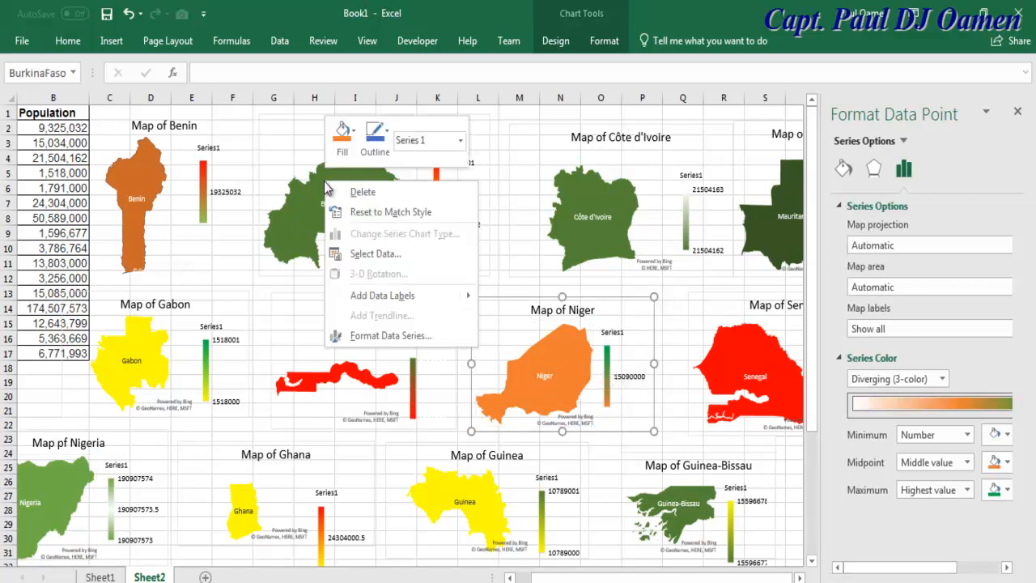
click(377, 337)
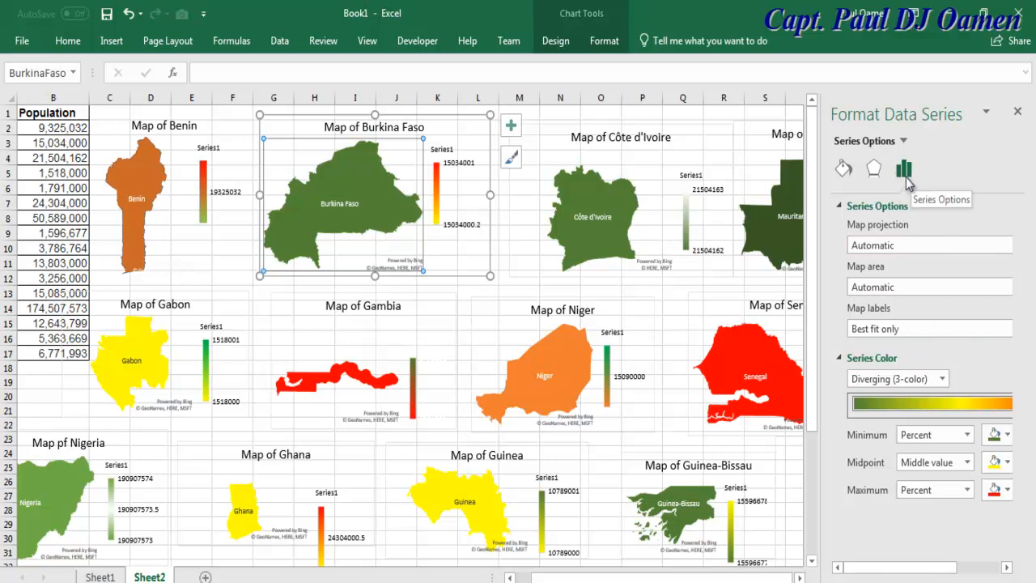
click(917, 289)
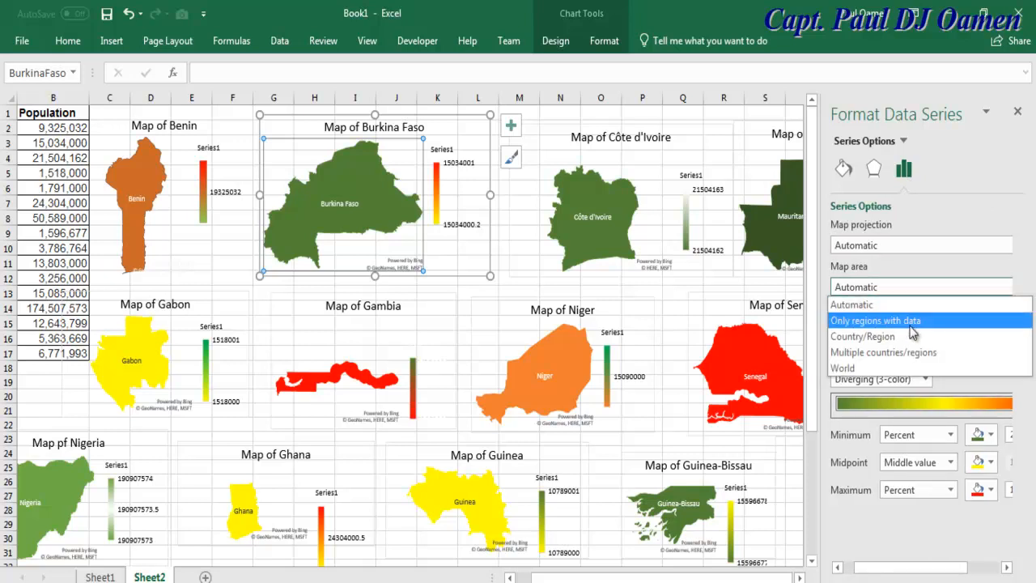
click(890, 523)
click(897, 330)
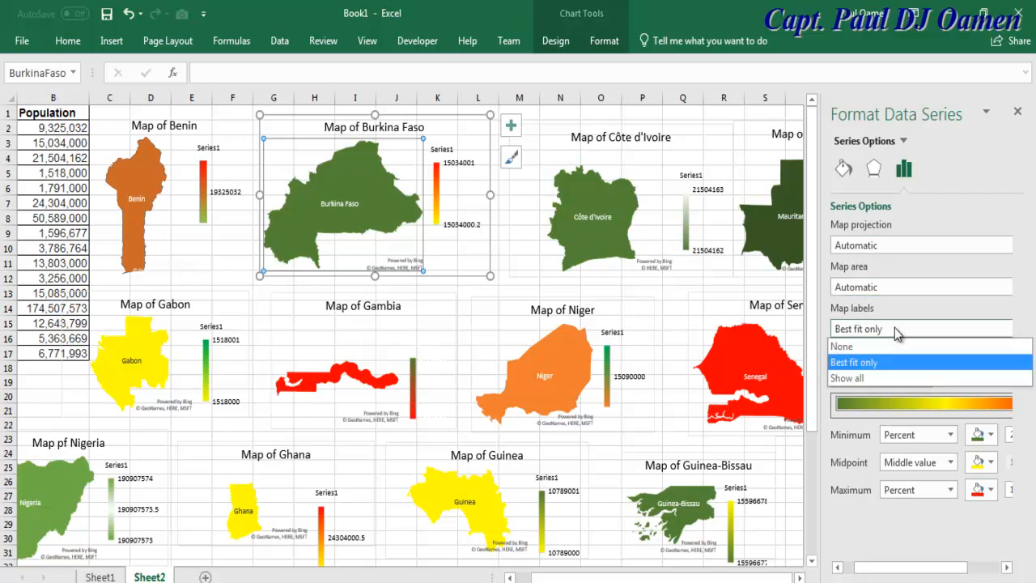
click(862, 374)
- Try None and Best fit only for the Burkina Faso map labels and restore Show all
click(380, 197)
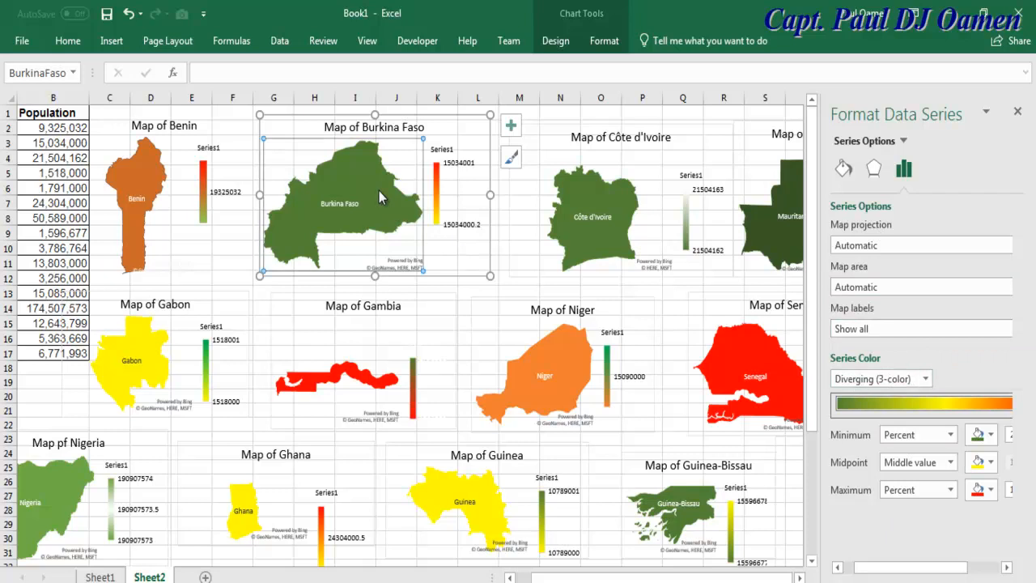
click(967, 328)
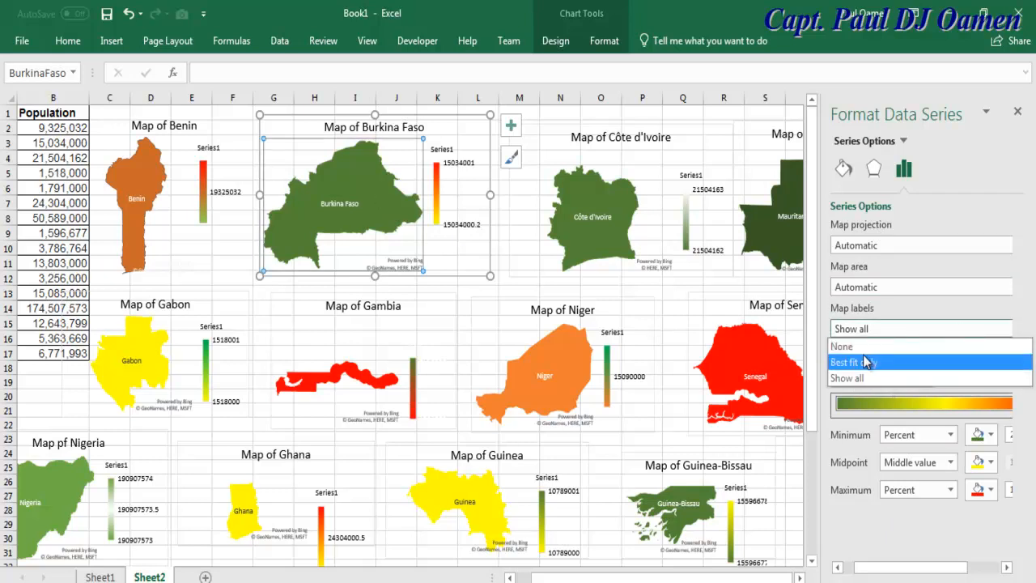
click(860, 353)
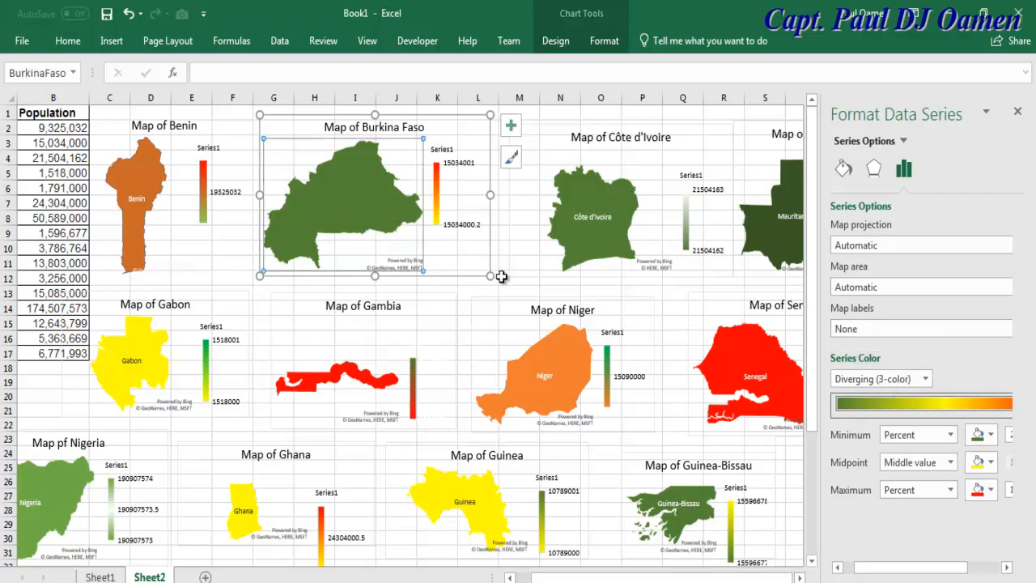
click(969, 336)
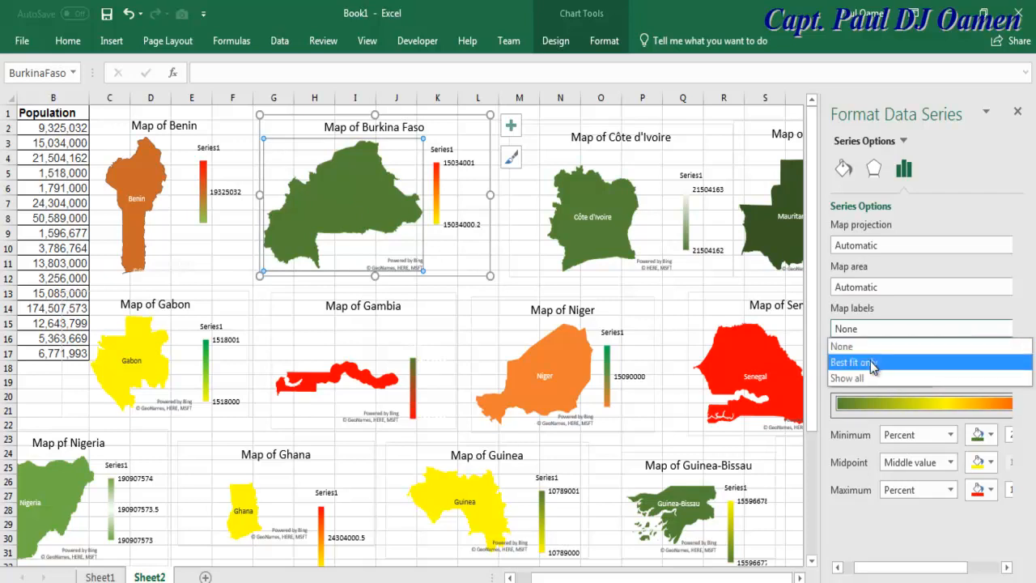
click(919, 358)
click(935, 328)
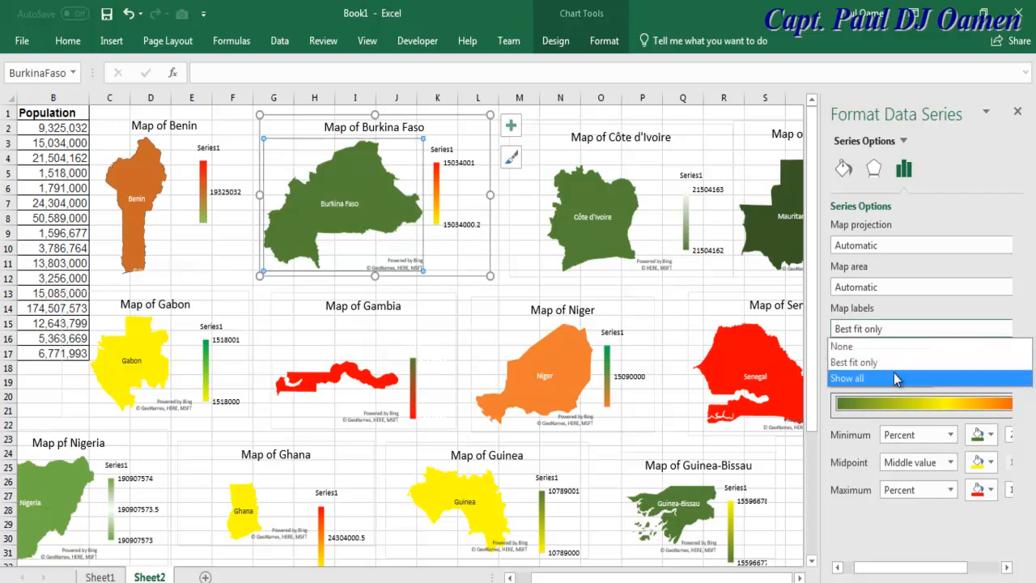
click(882, 379)
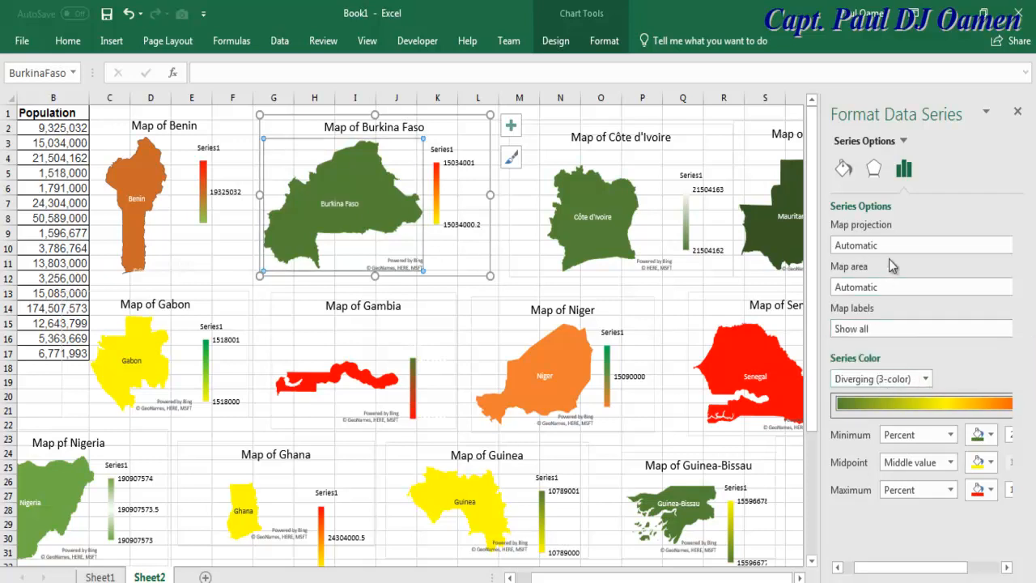
- Try the Mercator and Miller projections on the Burkina Faso map, restore Automatic and close the series formatting options
click(905, 246)
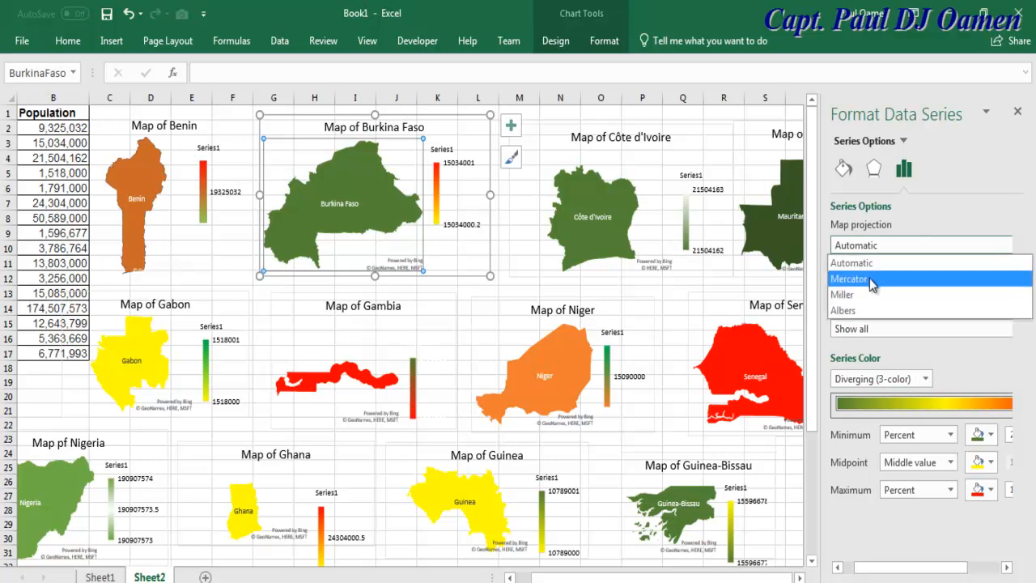
click(871, 279)
click(926, 246)
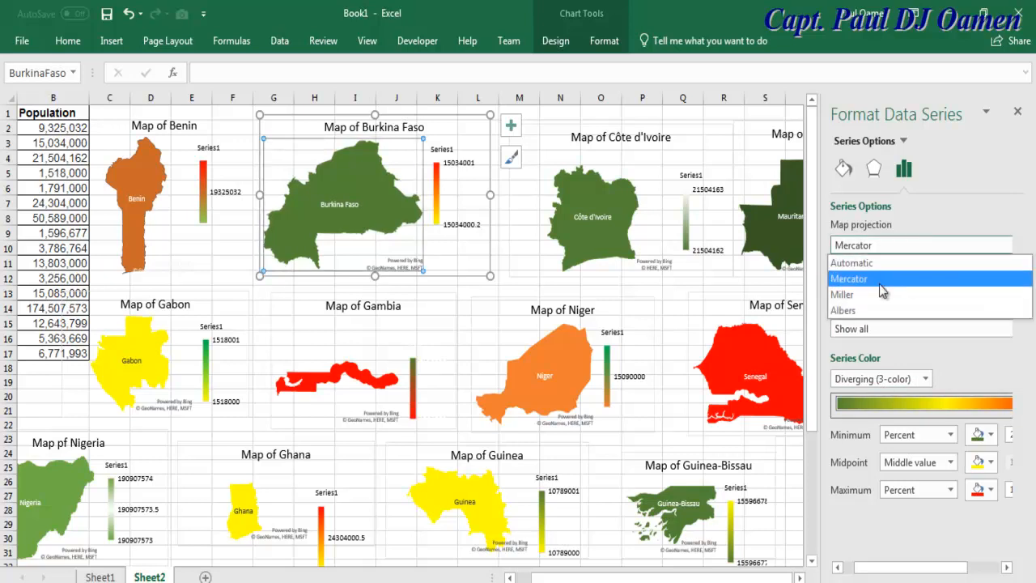
click(884, 292)
click(905, 250)
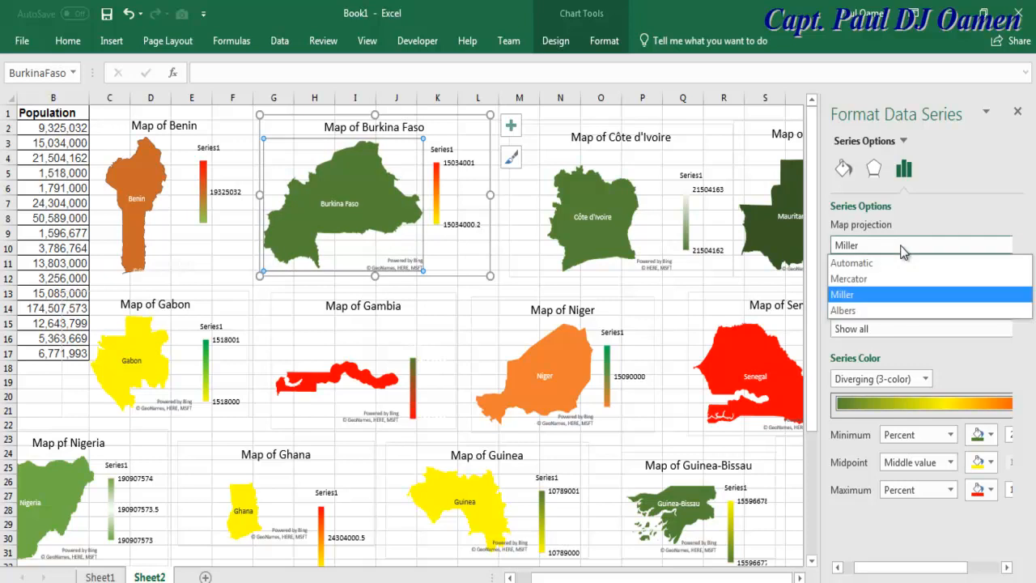
click(851, 263)
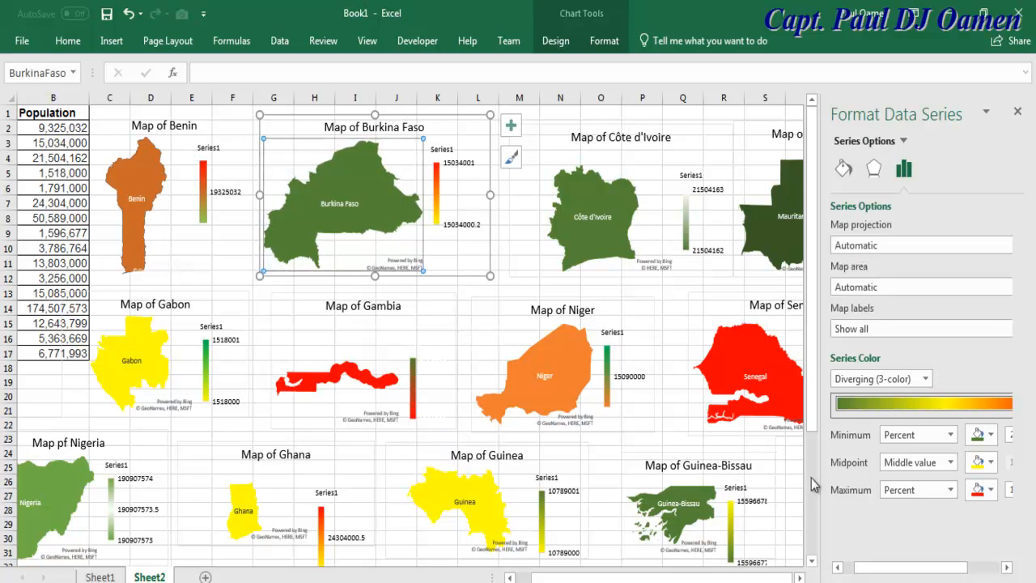
click(1017, 112)
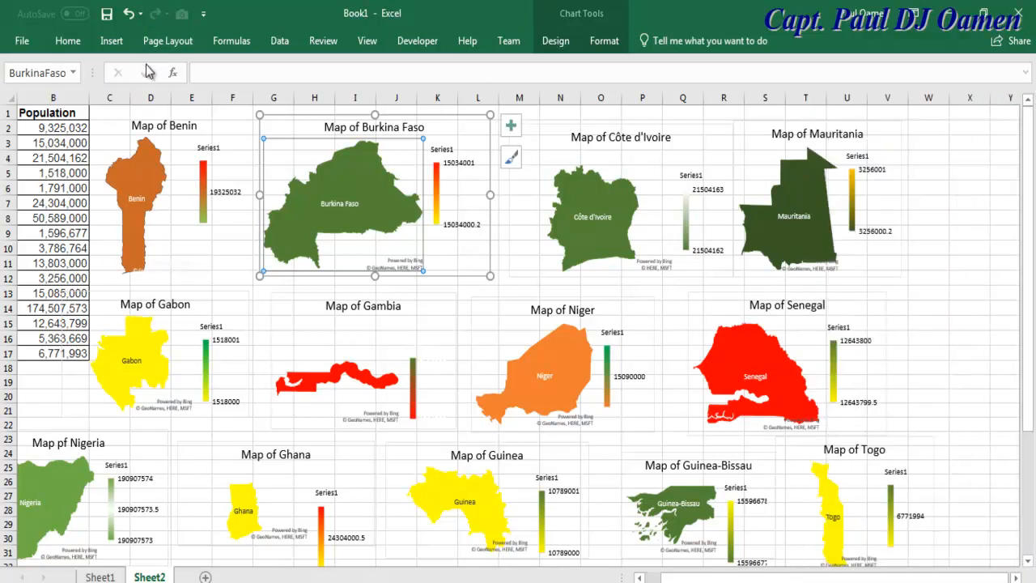
- Save the workbook as Map_population in the Excel_Chart folder, using the Excel Macro-Enabled Workbook format
click(22, 47)
click(49, 207)
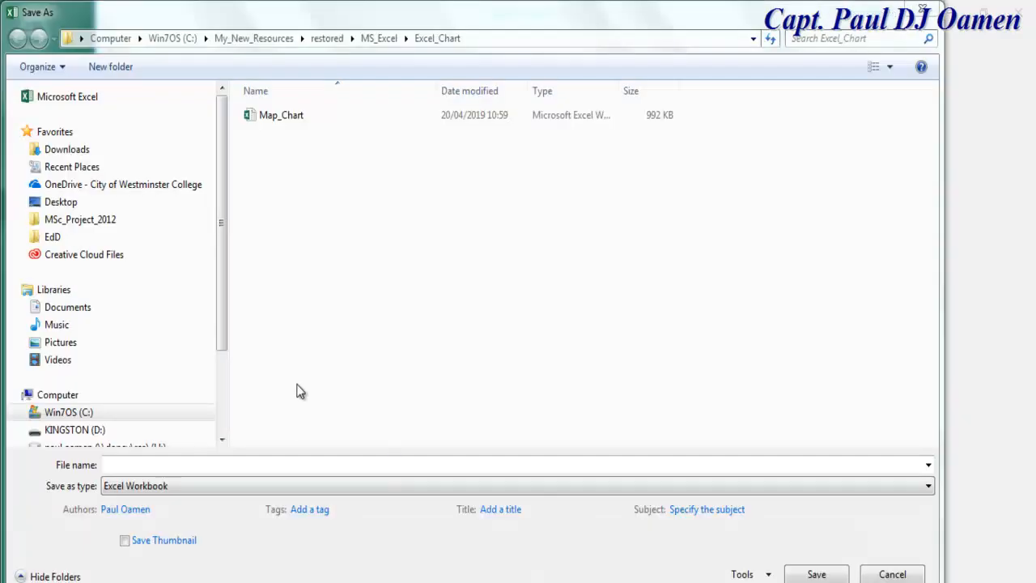
click(281, 120)
drag(154, 468, 129, 468)
text(2)
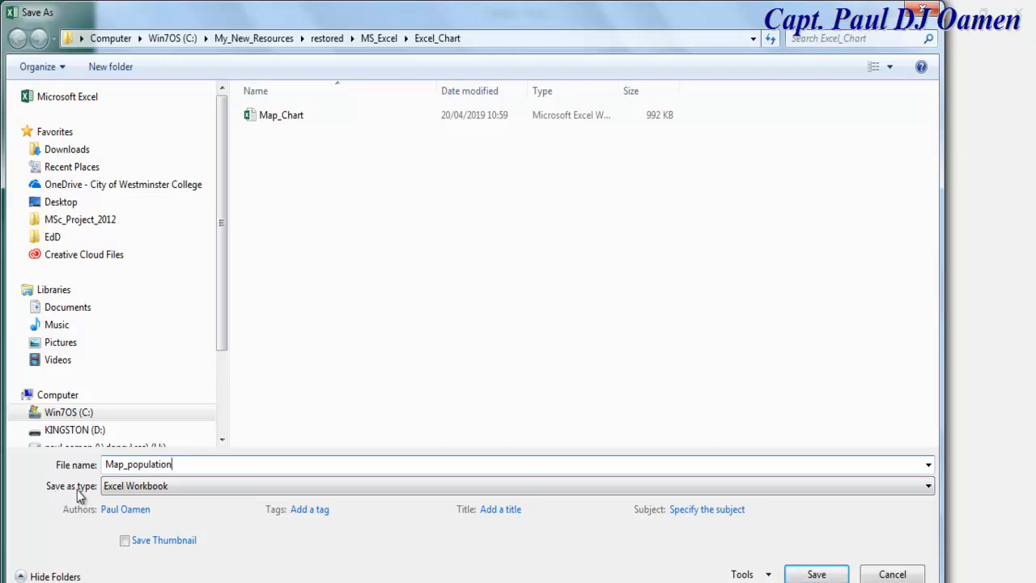
click(927, 486)
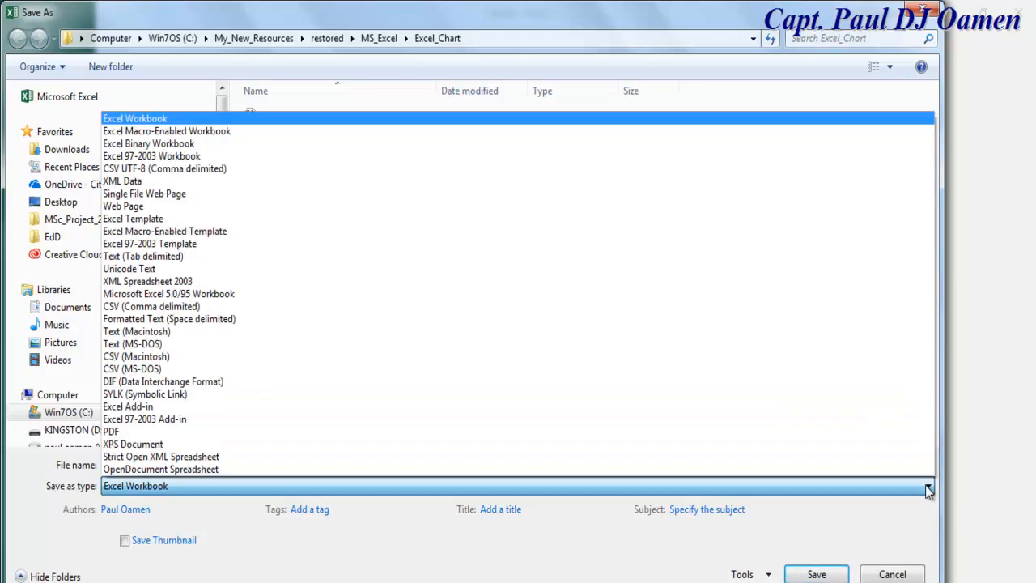
click(172, 131)
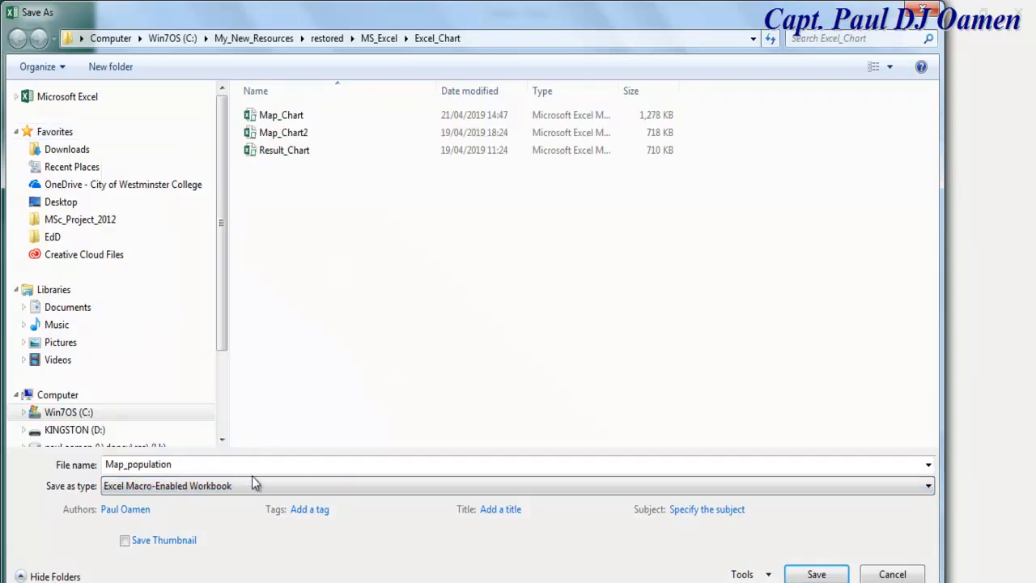
click(816, 572)
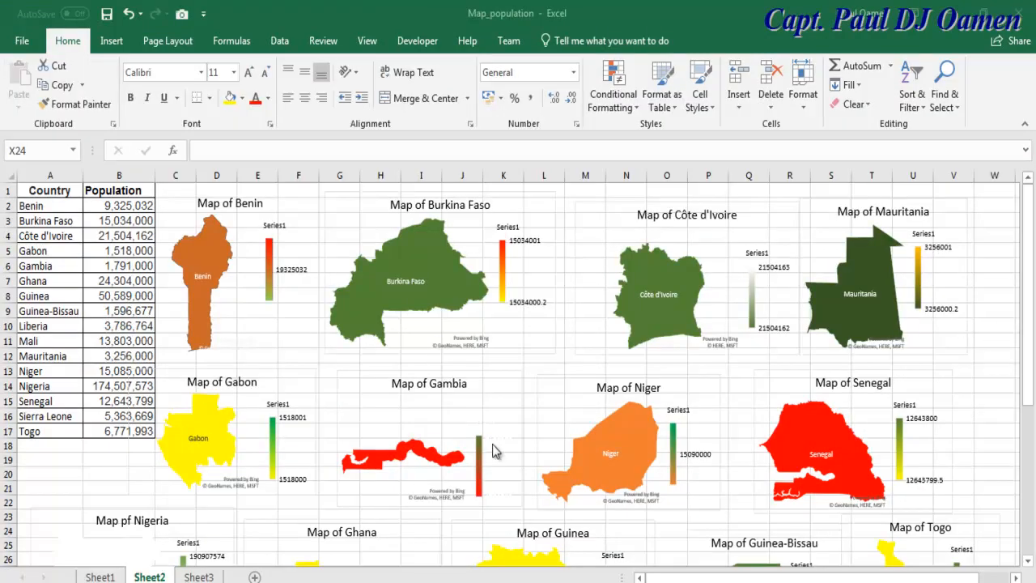
- Copy the Country, Population and Revenue table in A1:C17 of Sheet1
click(199, 577)
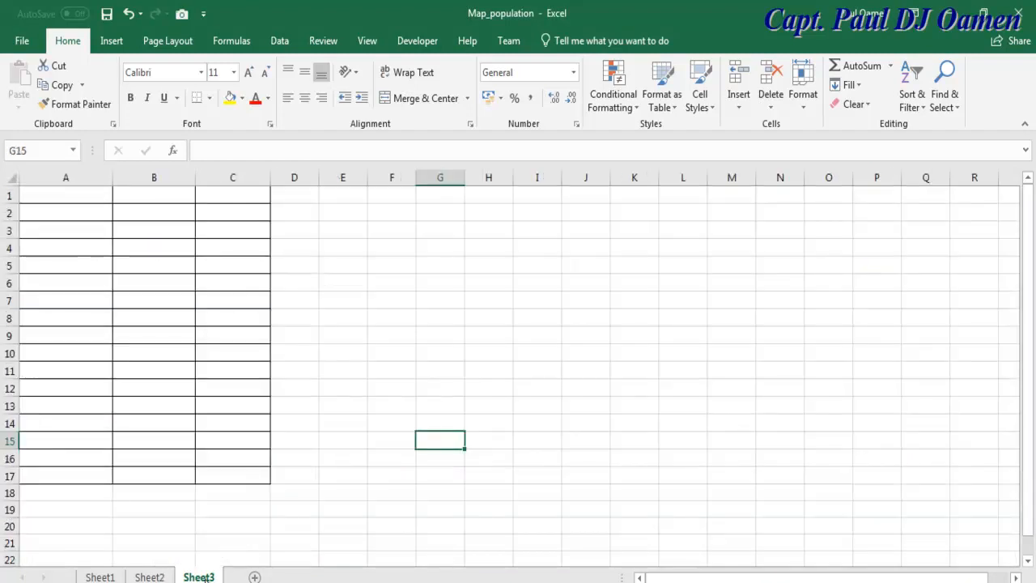
click(150, 577)
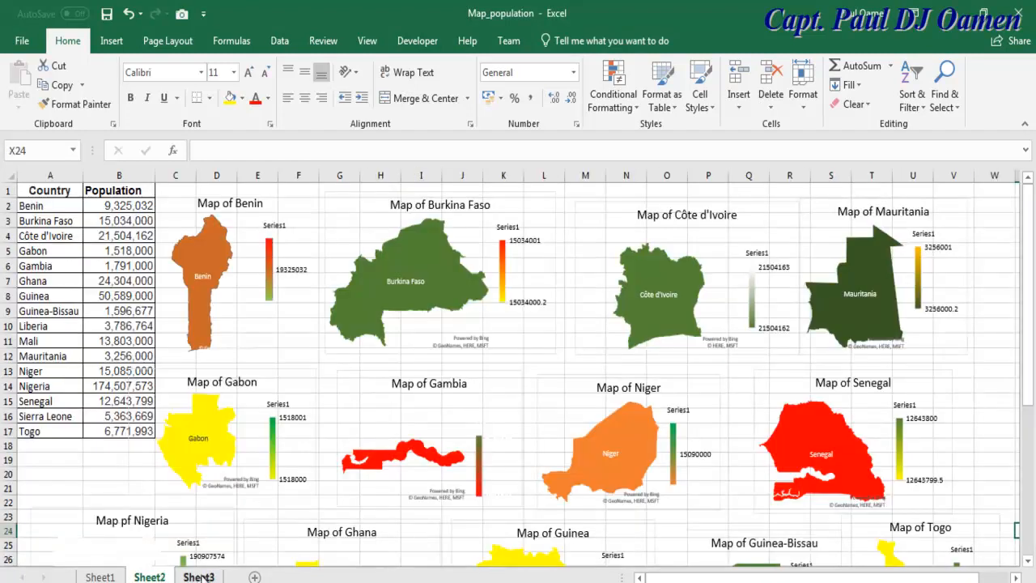
click(199, 577)
click(100, 576)
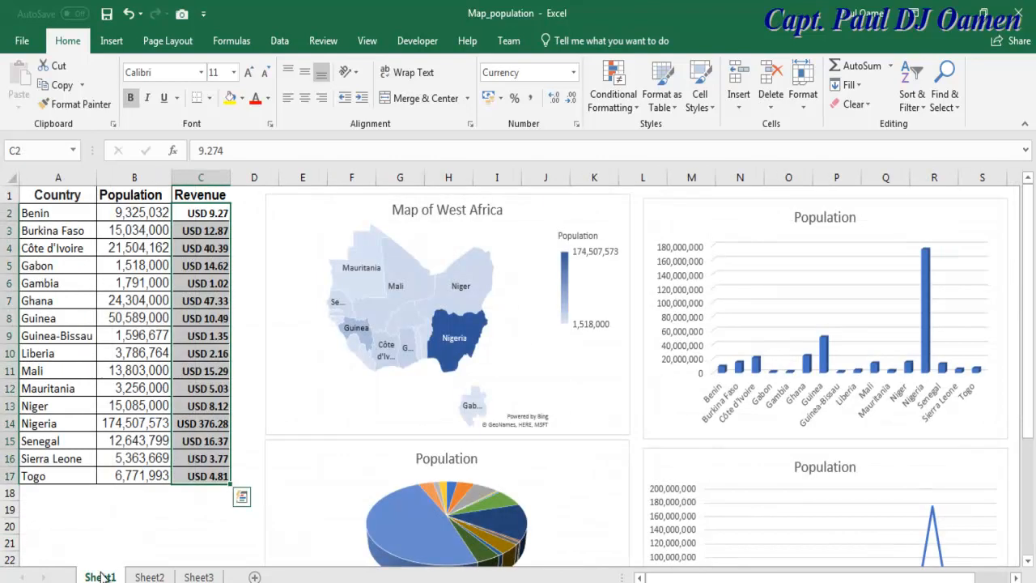
click(191, 512)
drag(209, 214, 217, 477)
click(91, 195)
drag(91, 194, 219, 483)
key(ctrl+c)
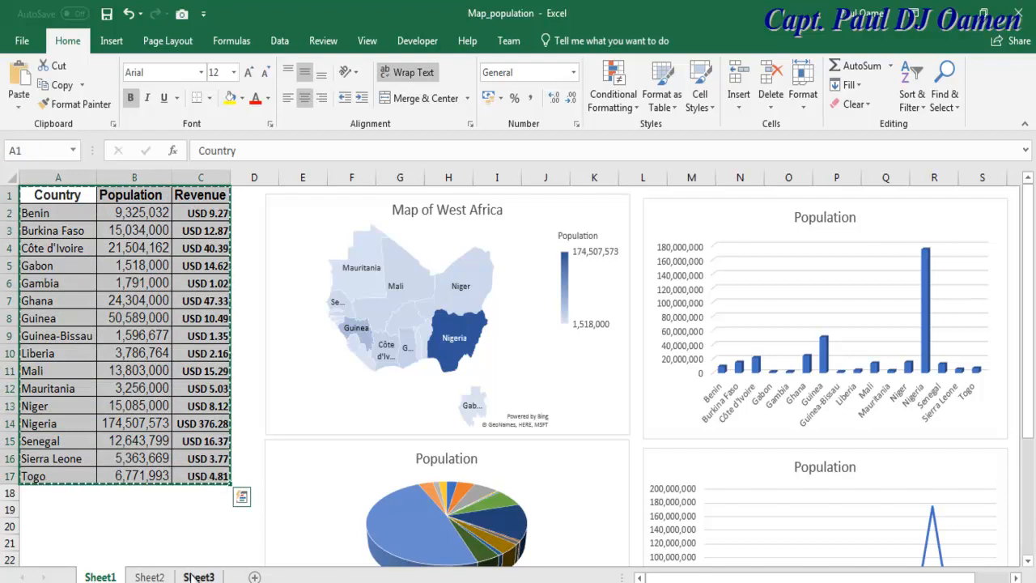
- Paste the copied country table into Sheet3 starting at cell A1
click(199, 576)
click(55, 193)
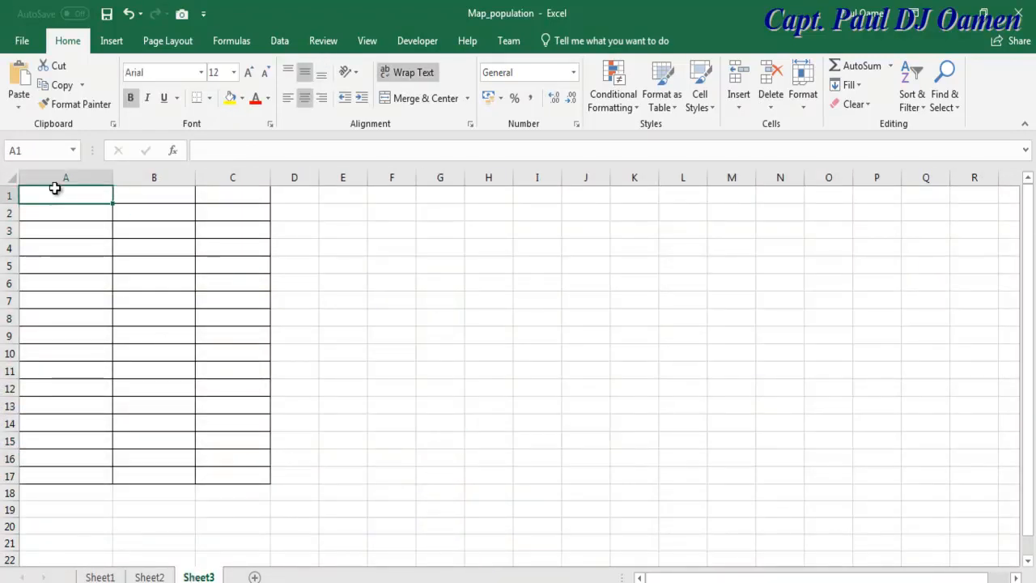
key(ctrl+v)
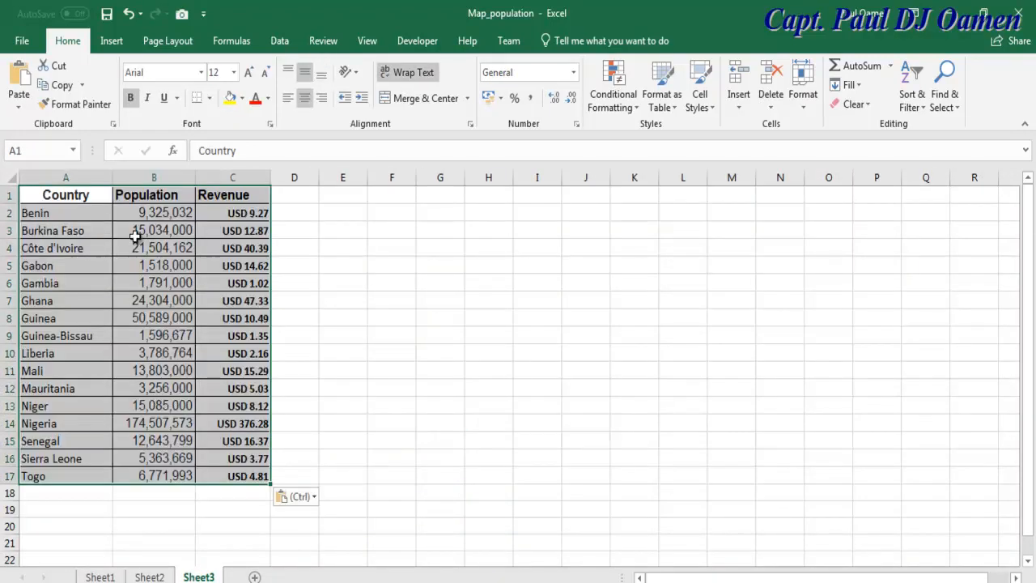
click(385, 339)
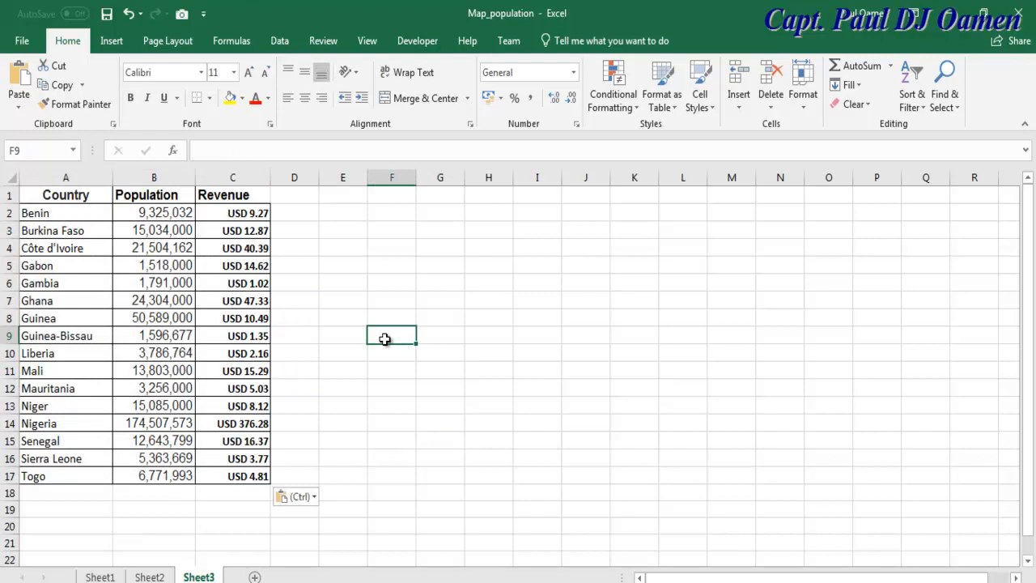
- Delete the Population column from the table on Sheet3
click(162, 178)
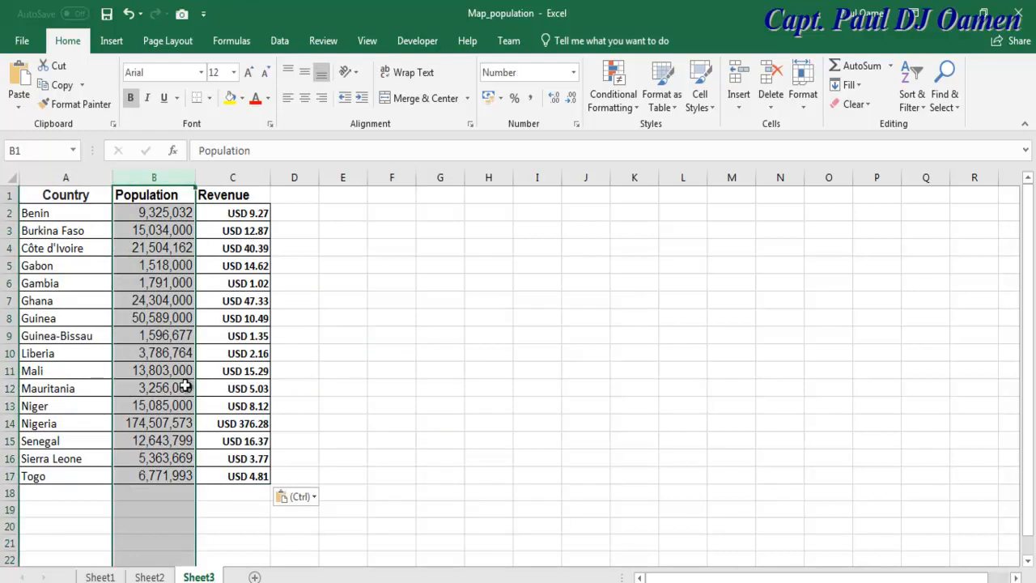
right_click(166, 178)
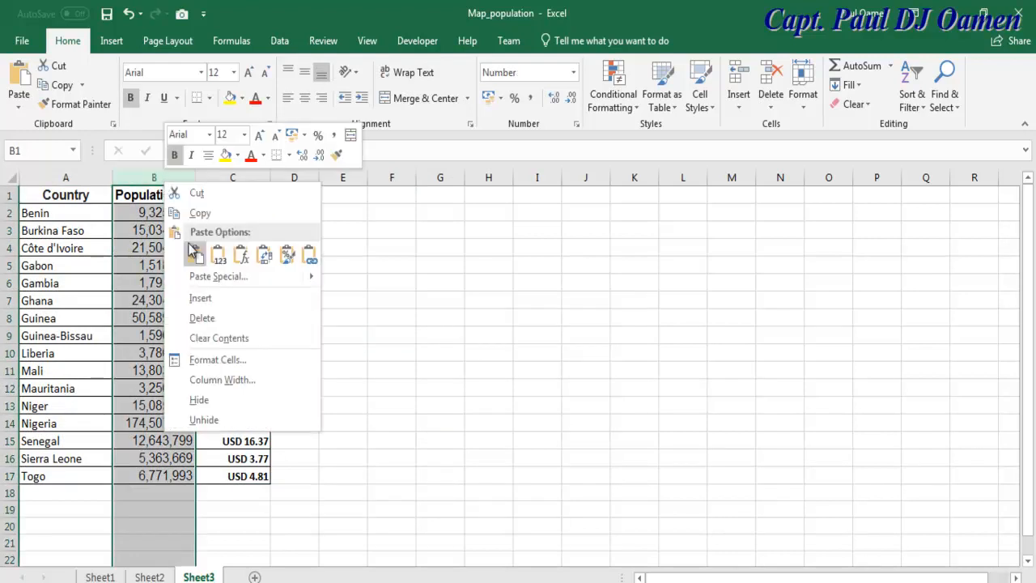
click(202, 318)
click(352, 317)
- Insert a clustered bar chart of A1:B17 on Sheet3, using the variant that plots each country as a separate series
drag(45, 196, 180, 477)
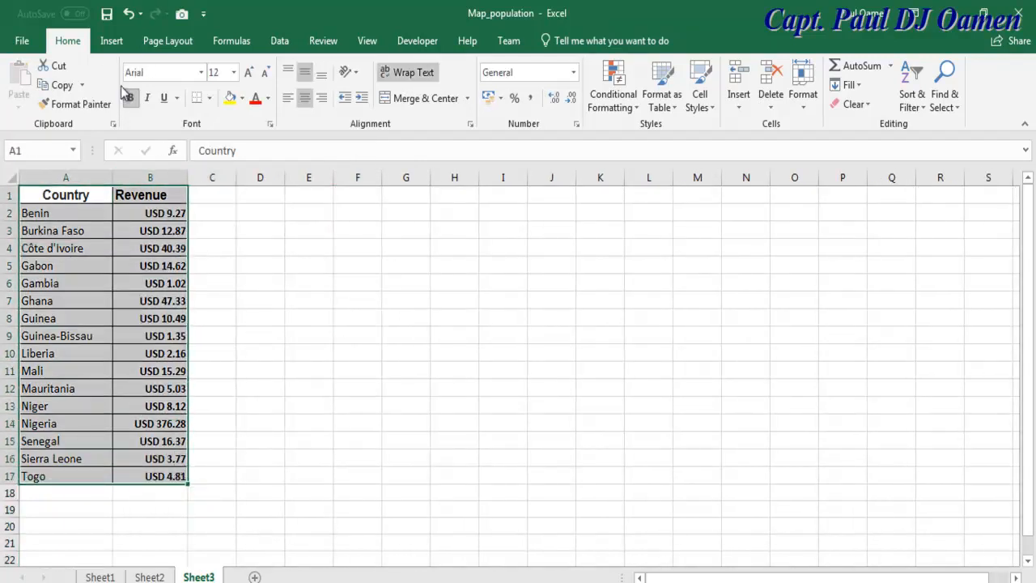
click(111, 45)
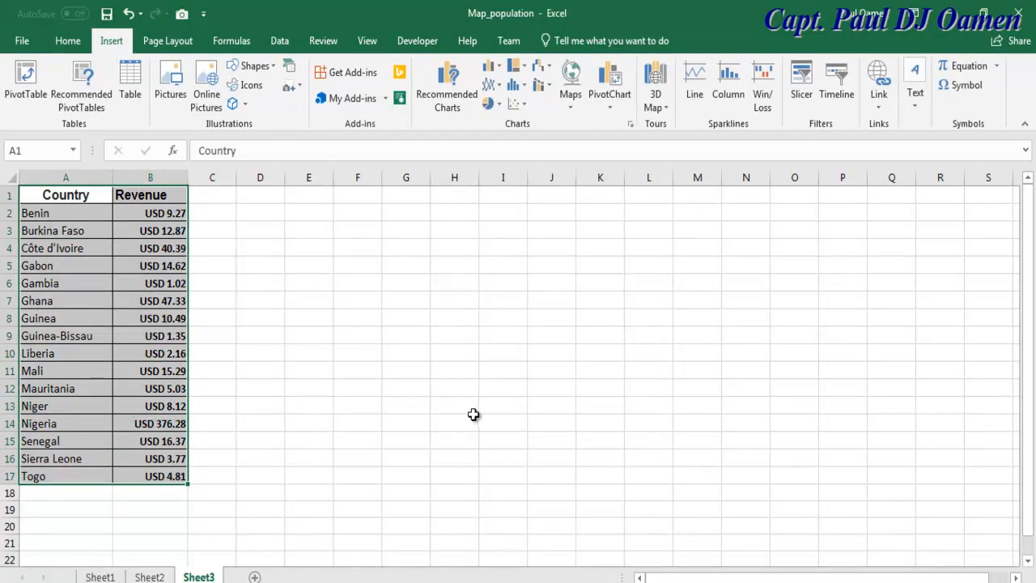
click(448, 90)
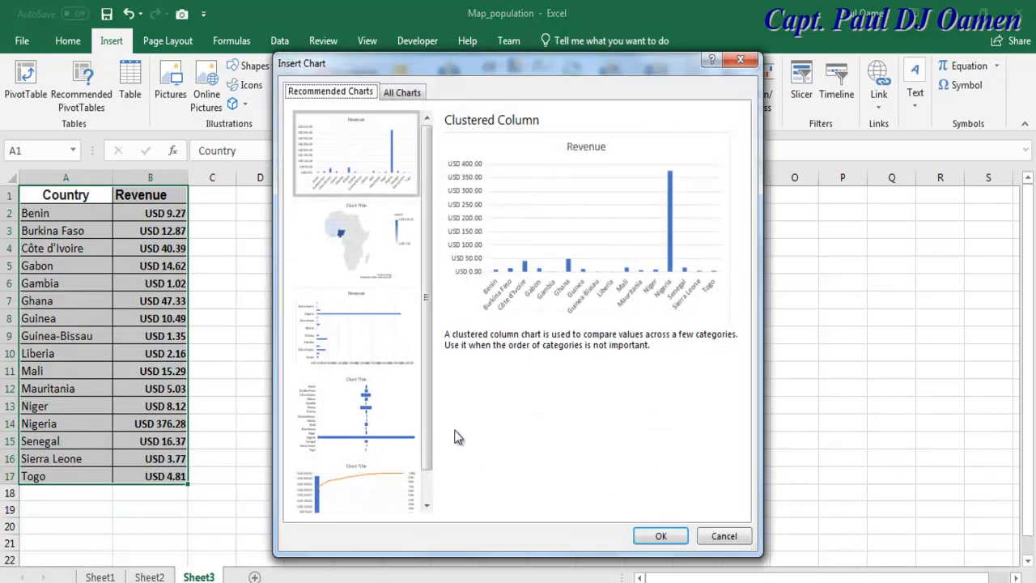
click(402, 92)
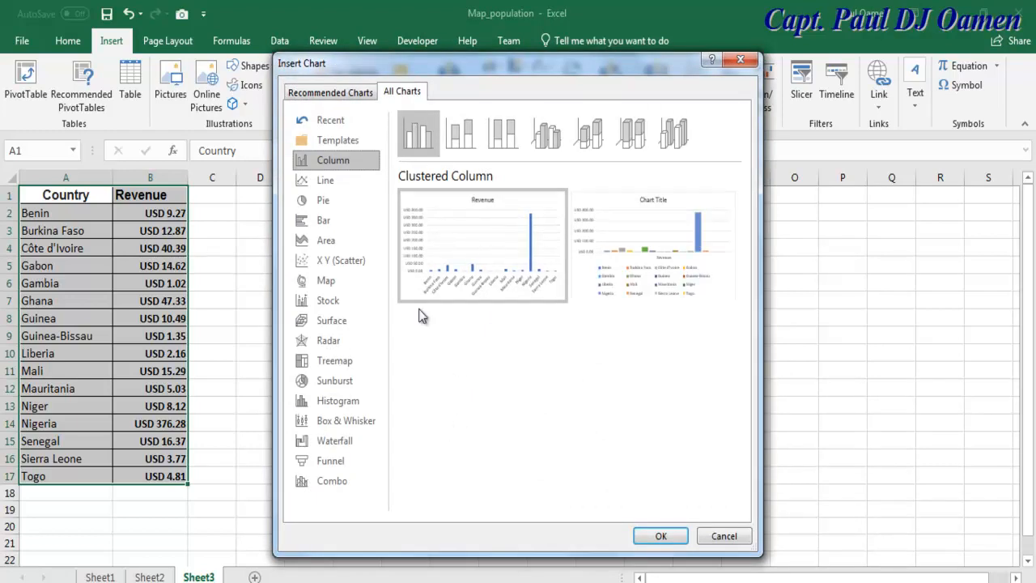
click(323, 225)
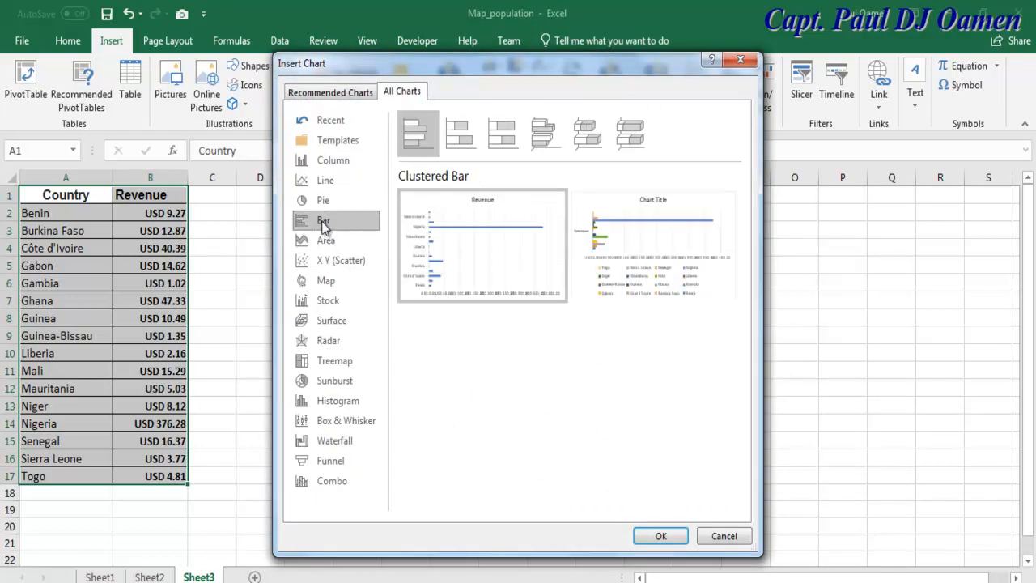
click(326, 185)
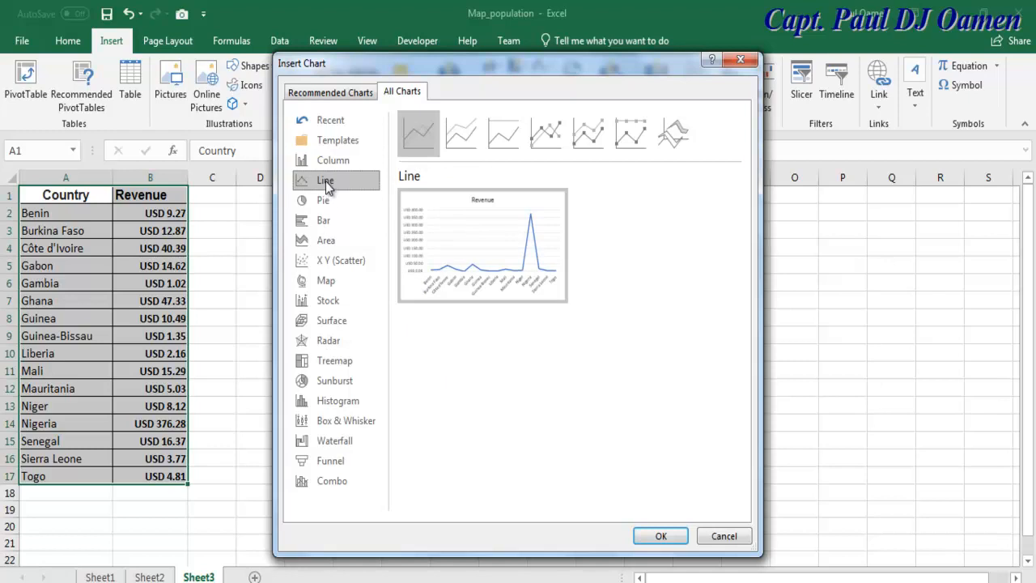
click(323, 225)
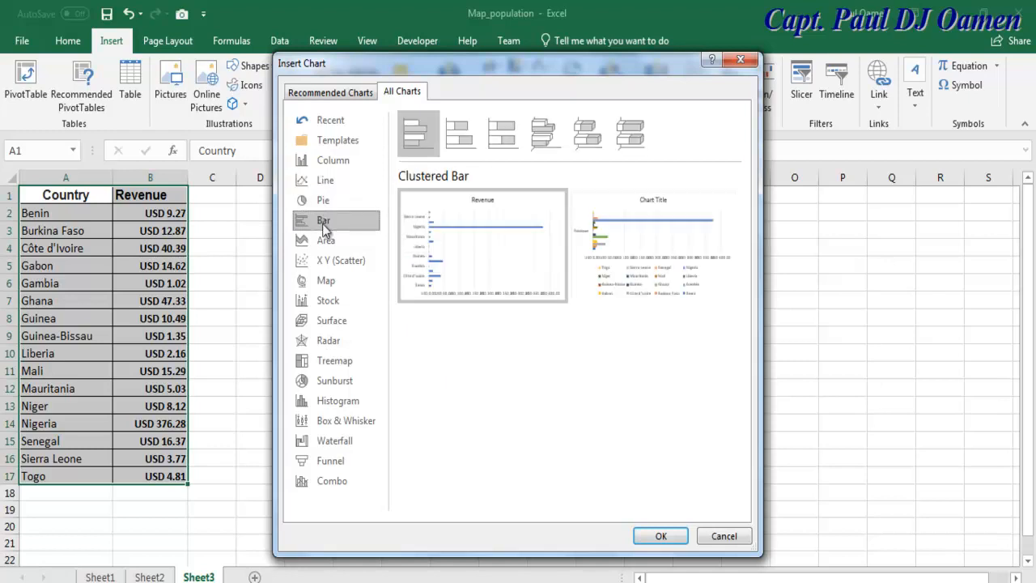
click(345, 300)
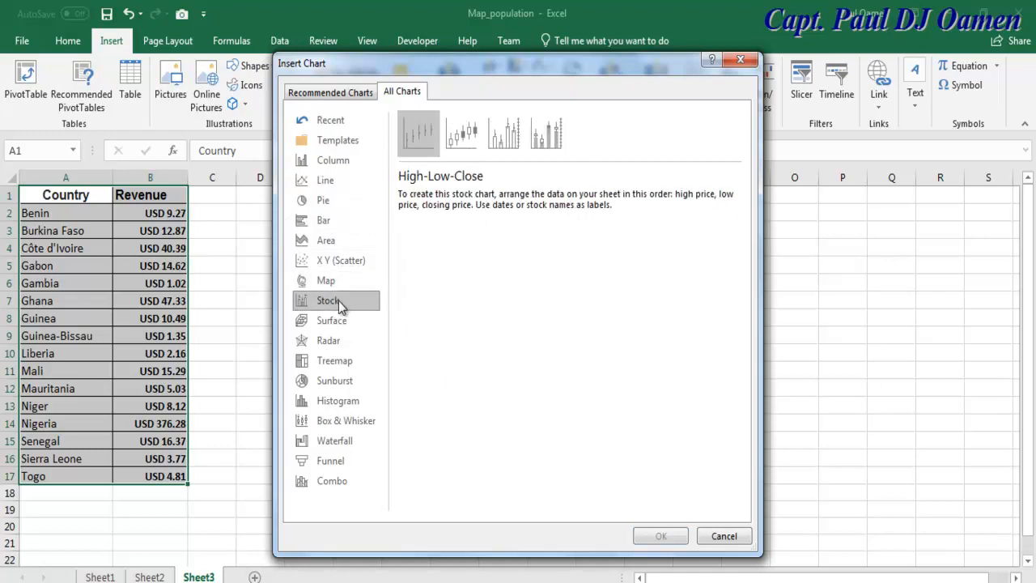
click(327, 402)
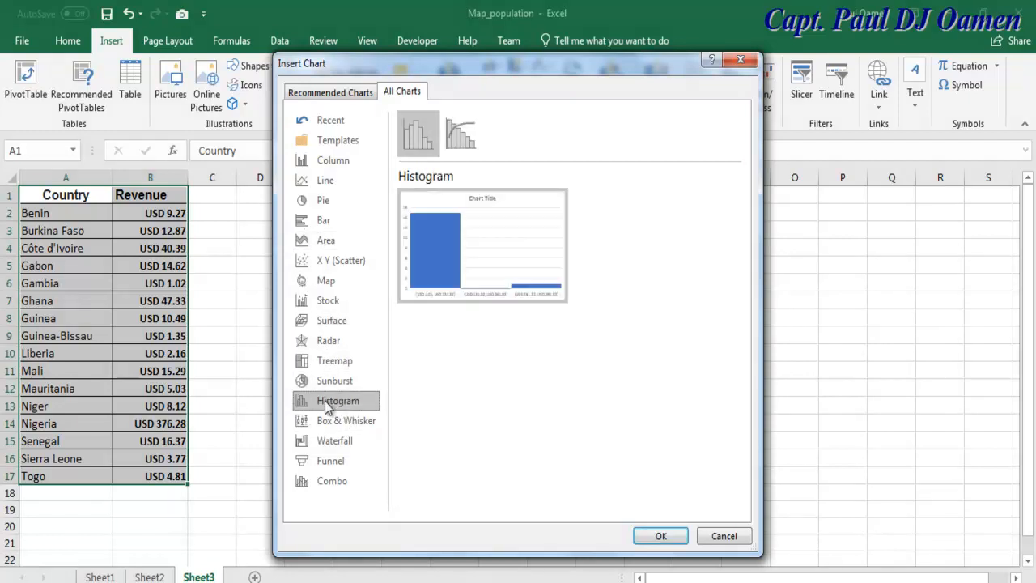
click(341, 224)
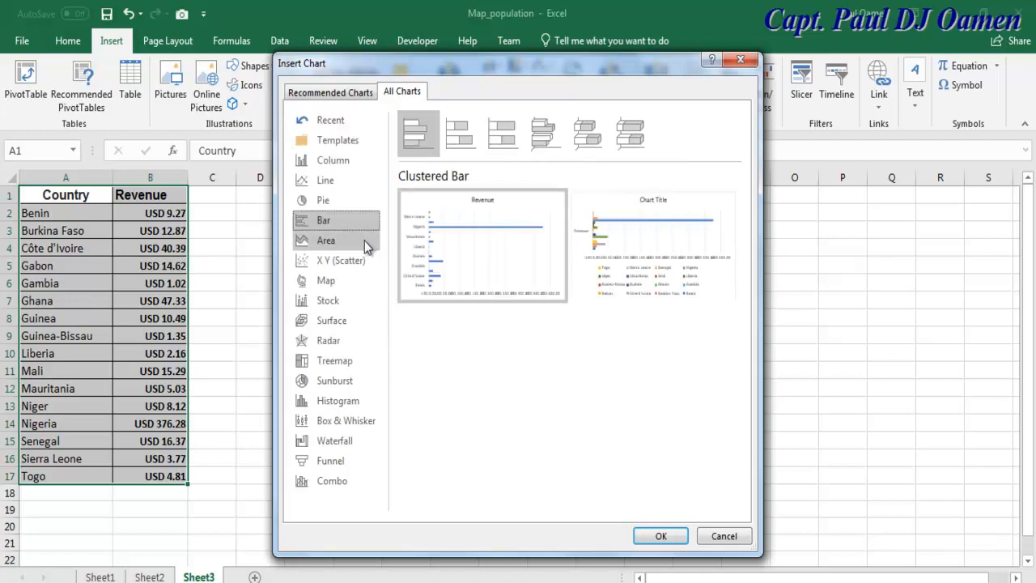
mouse_move(524, 241)
mouse_move(632, 233)
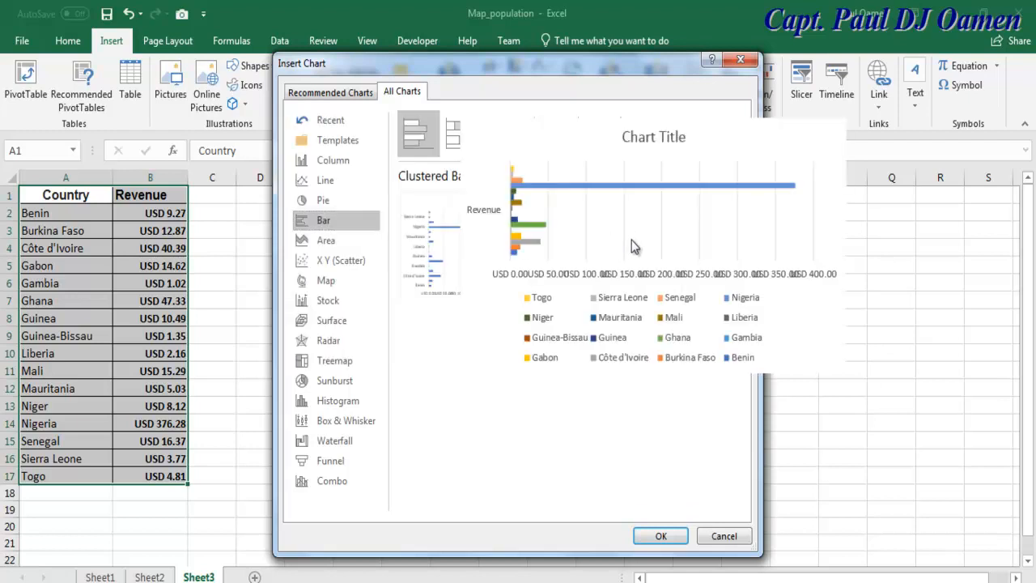
click(660, 535)
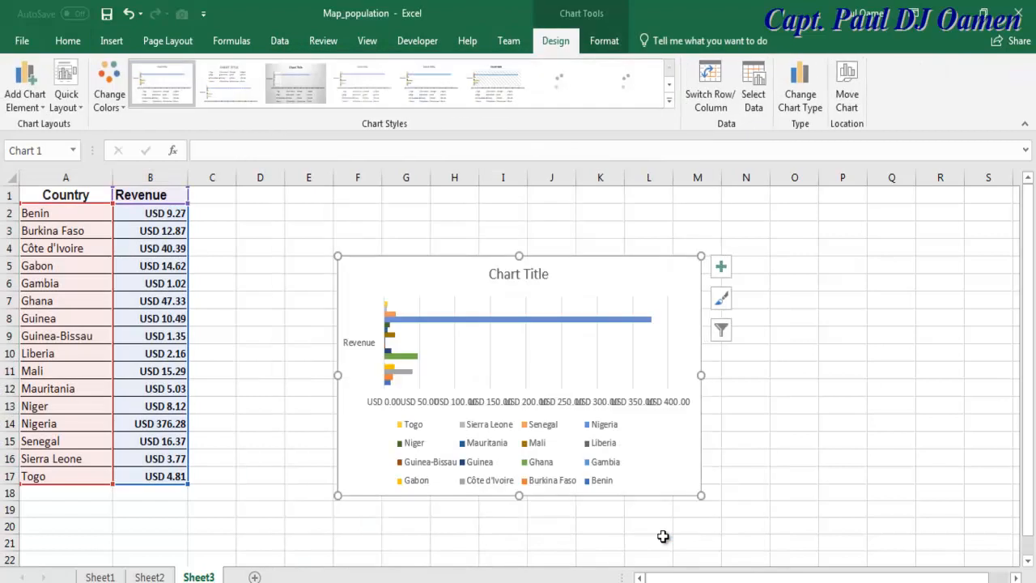
- Change the bar chart's title to "West Africa Countries GDP"
double_click(530, 274)
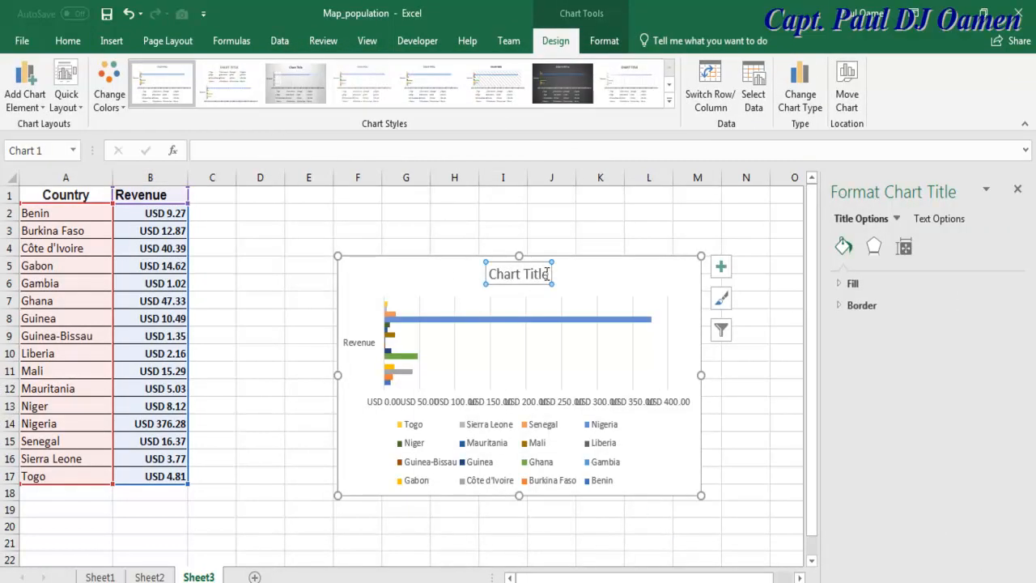
drag(547, 274, 488, 275)
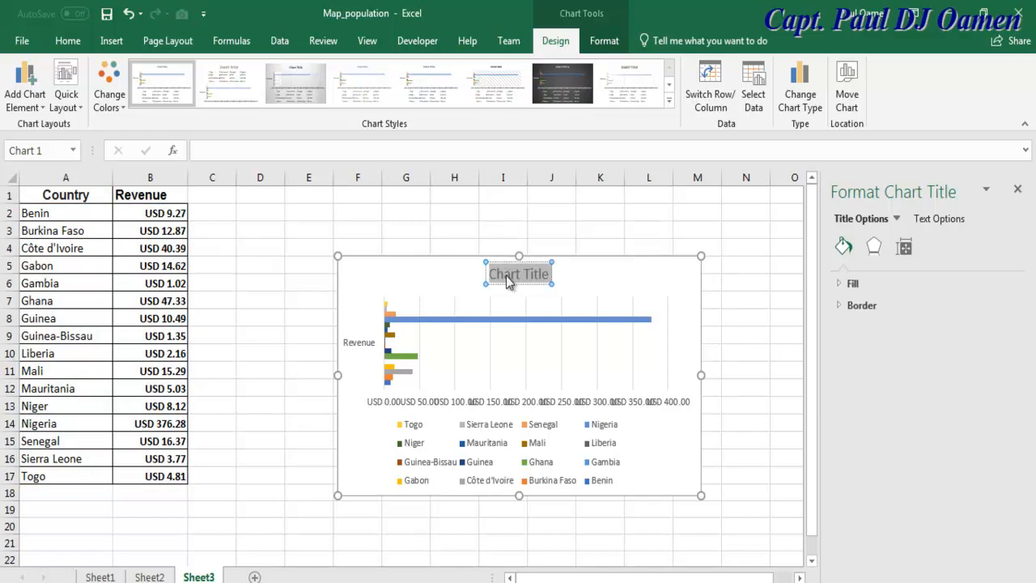
text(West Africa Countries GDP)
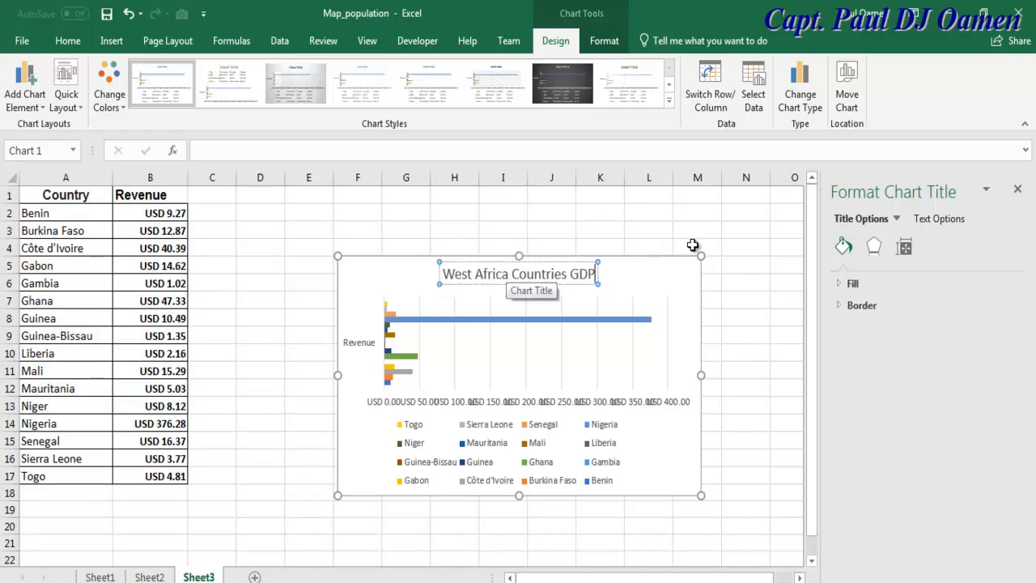
click(740, 250)
- Move the bar chart up next to the Country and Revenue table, starting around column C, row 1
click(388, 270)
drag(388, 270, 271, 215)
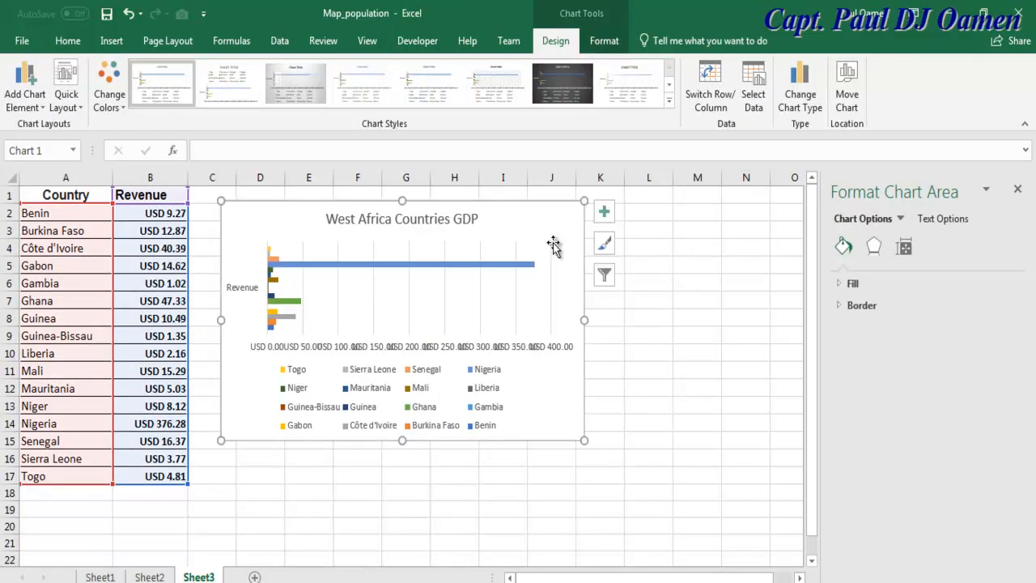
click(737, 249)
- Insert a filled map chart from the Country and Revenue data in A1:B17
drag(37, 199, 178, 478)
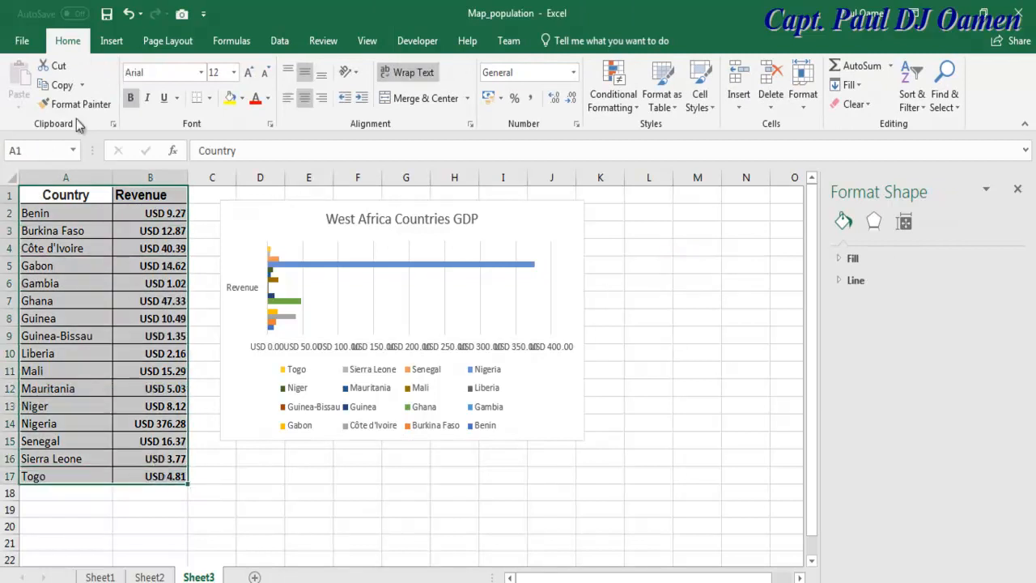
click(122, 44)
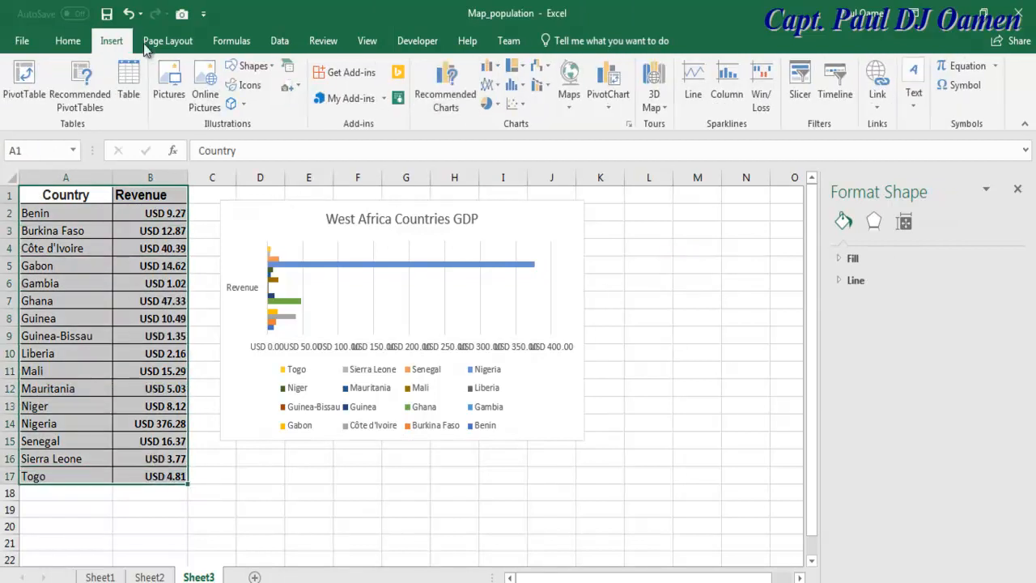
click(572, 92)
click(576, 156)
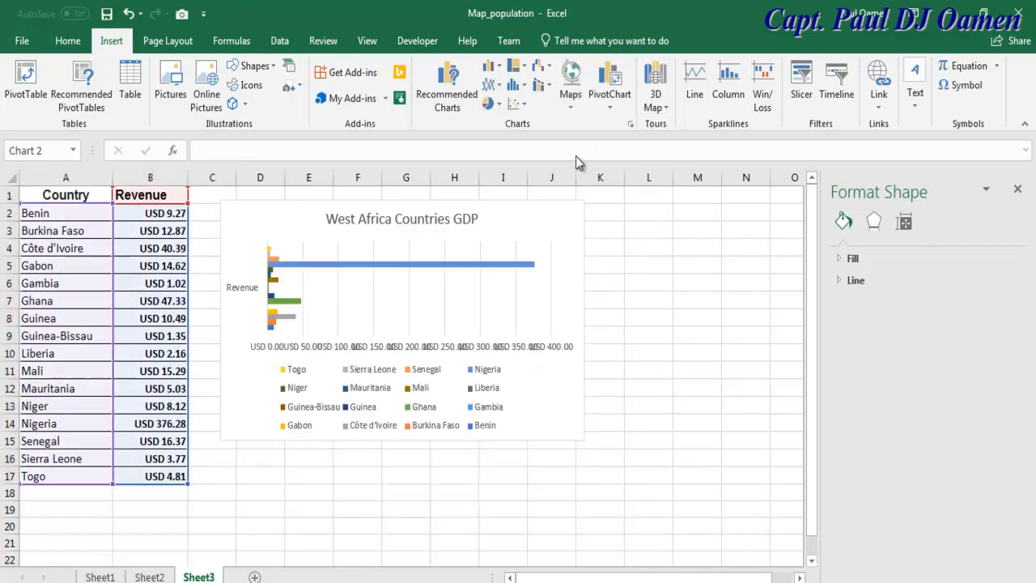
- Move the map chart to the right of the bar chart, level with it, and dismiss the formatting pane
click(437, 274)
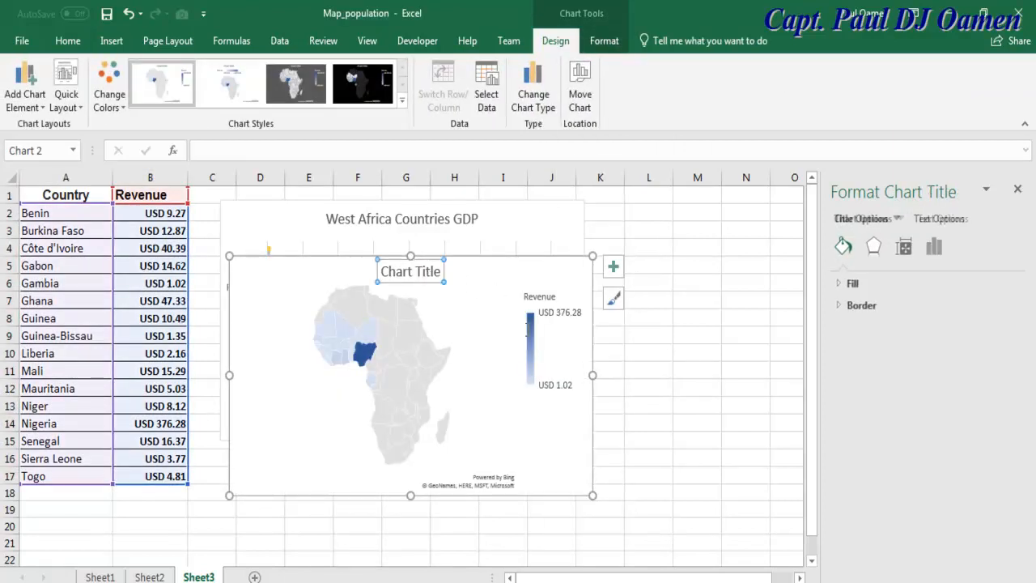
drag(280, 273, 643, 242)
click(1018, 191)
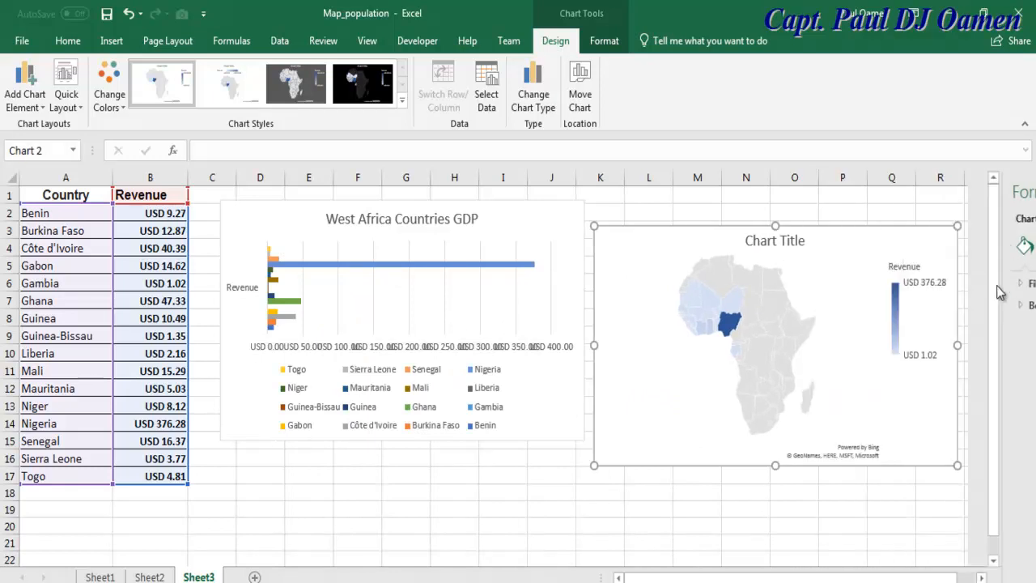
drag(679, 233, 675, 212)
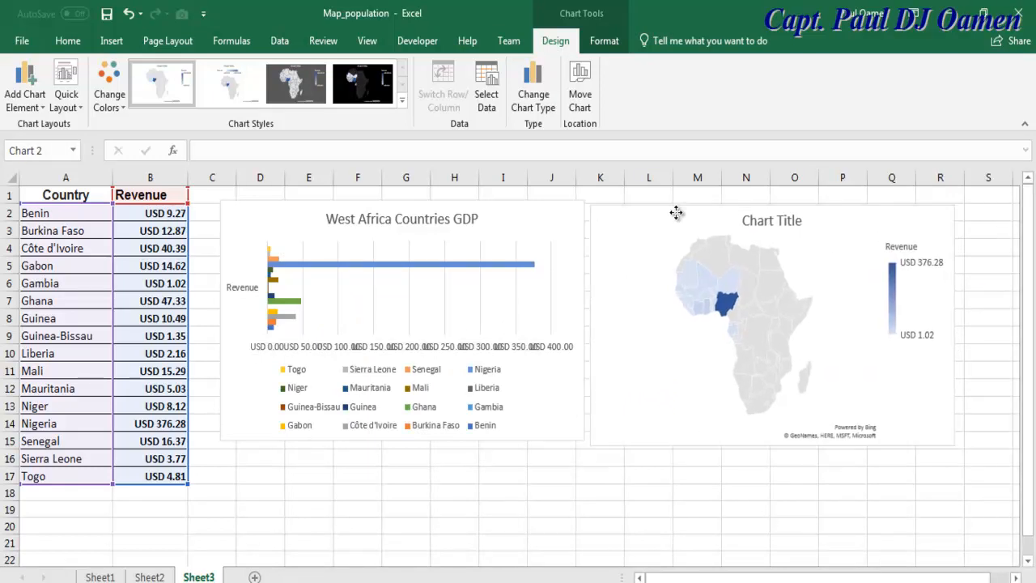
- Set the map area of the revenue map chart to Only regions with data
double_click(733, 301)
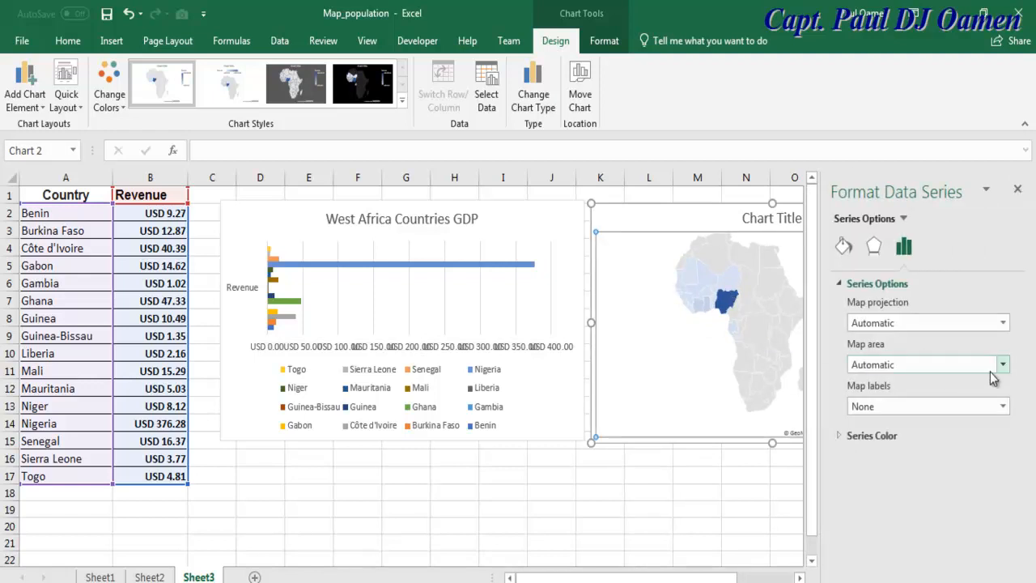
click(1002, 364)
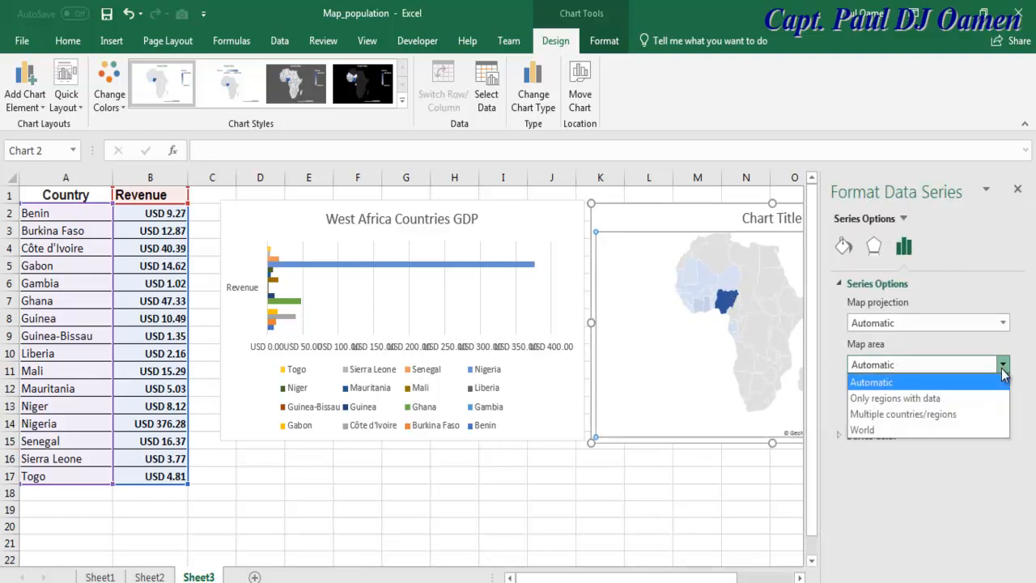
click(910, 398)
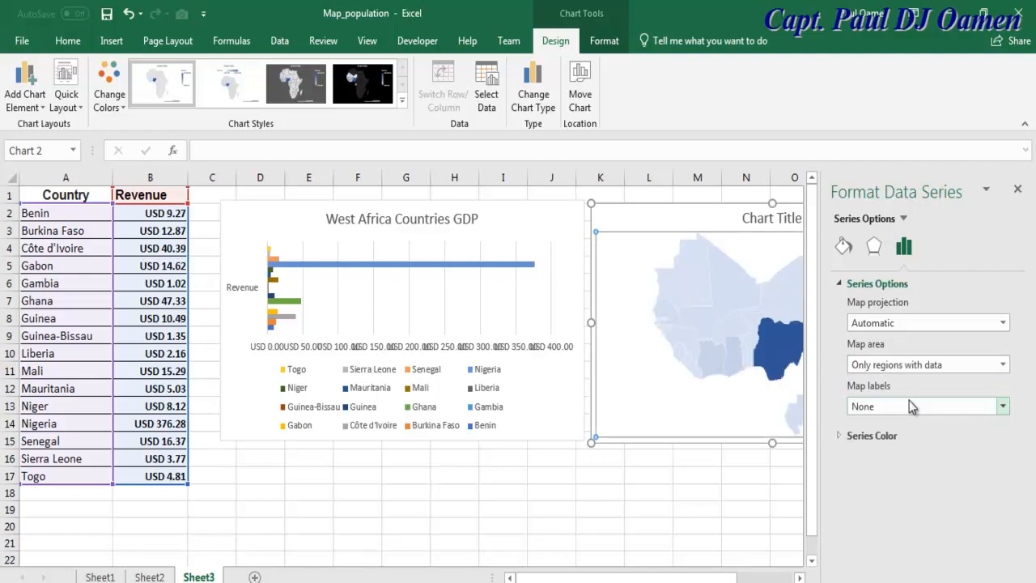
click(695, 488)
click(757, 362)
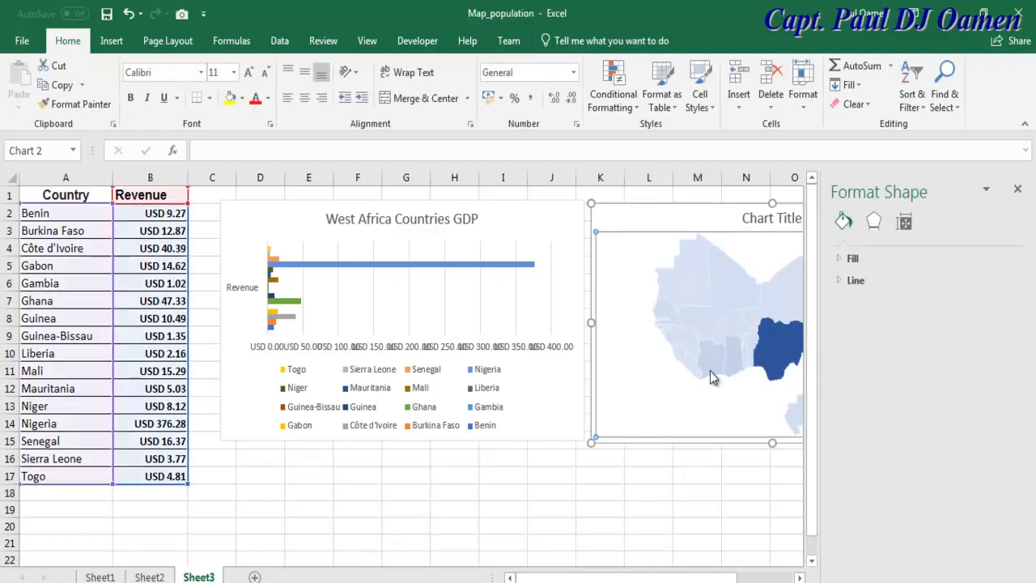
click(100, 576)
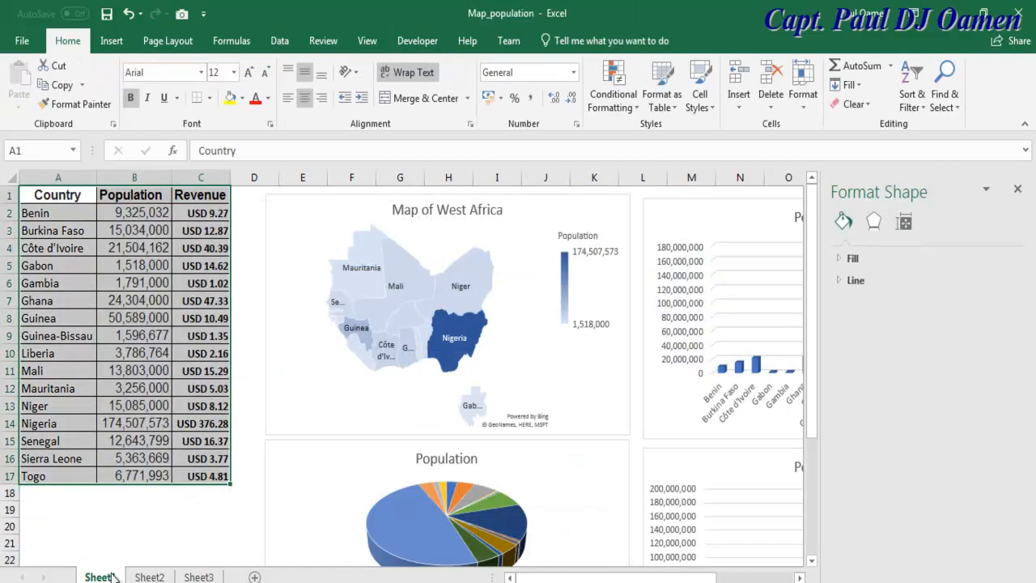
click(150, 576)
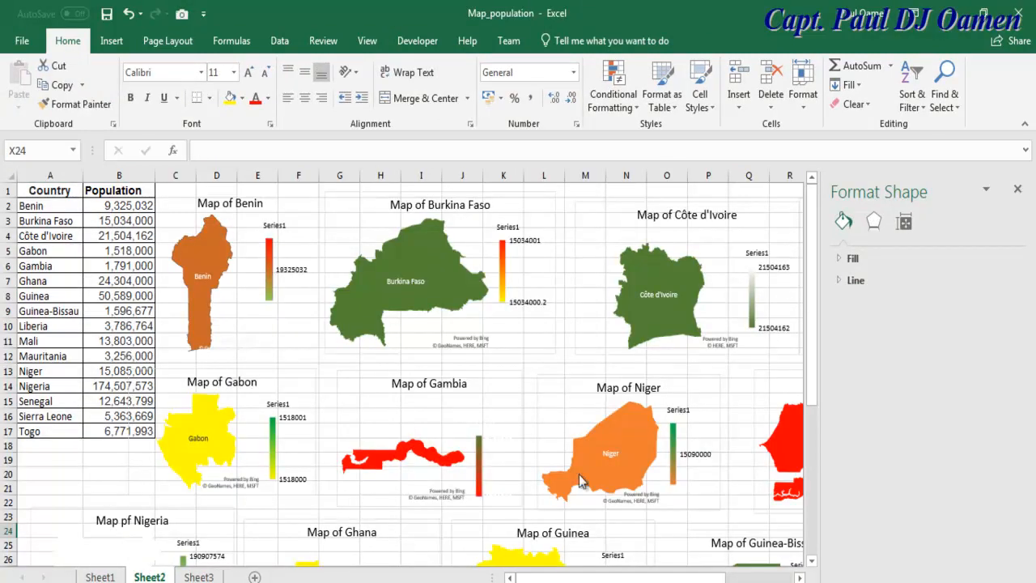
click(200, 576)
- Set the revenue map chart's map area to Multiple countries/regions and close the formatting pane
click(723, 297)
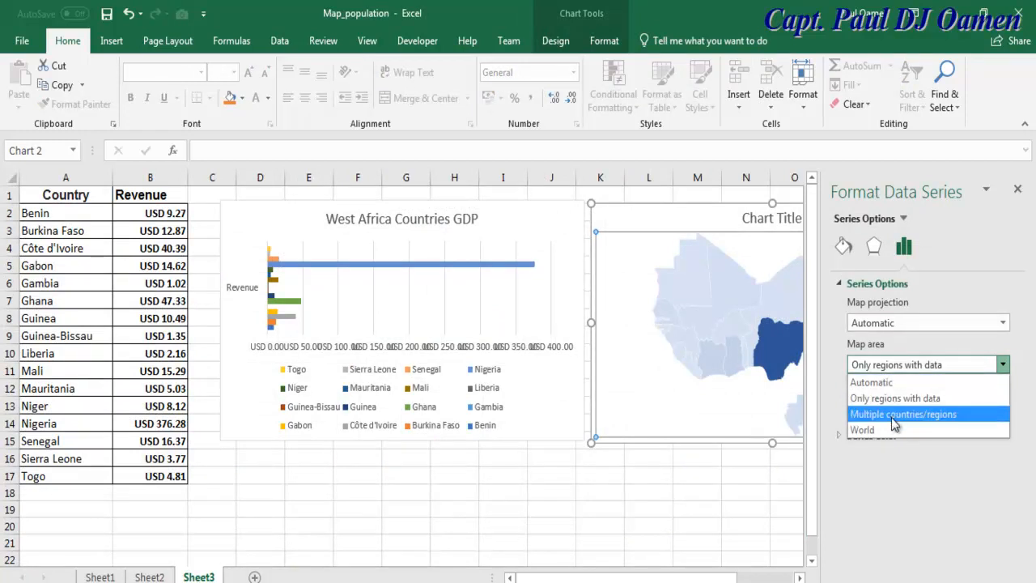
click(894, 416)
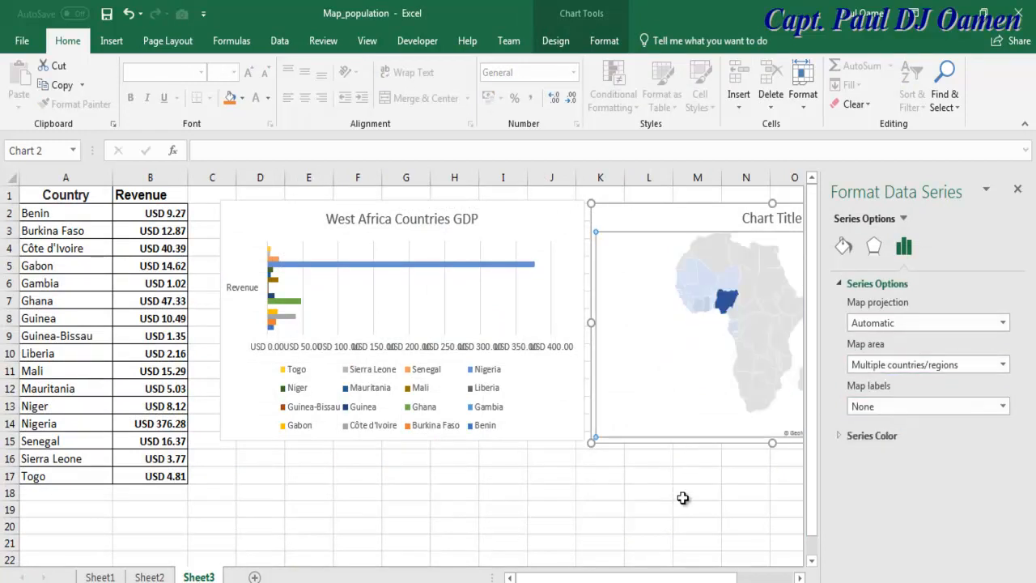
mouse_move(522, 576)
mouse_down()
mouse_move(559, 576)
mouse_move(518, 577)
mouse_up()
click(450, 493)
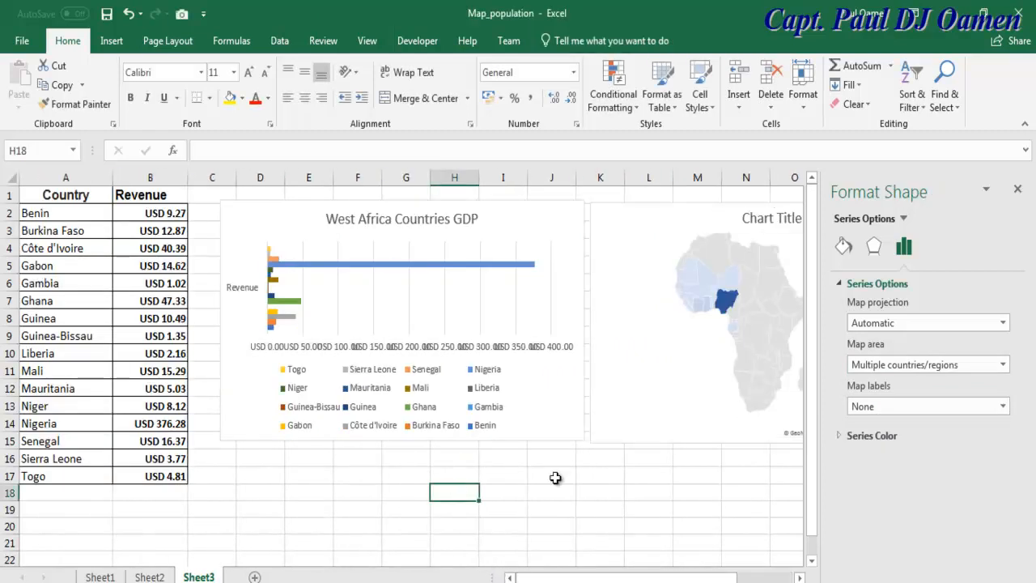
click(1018, 190)
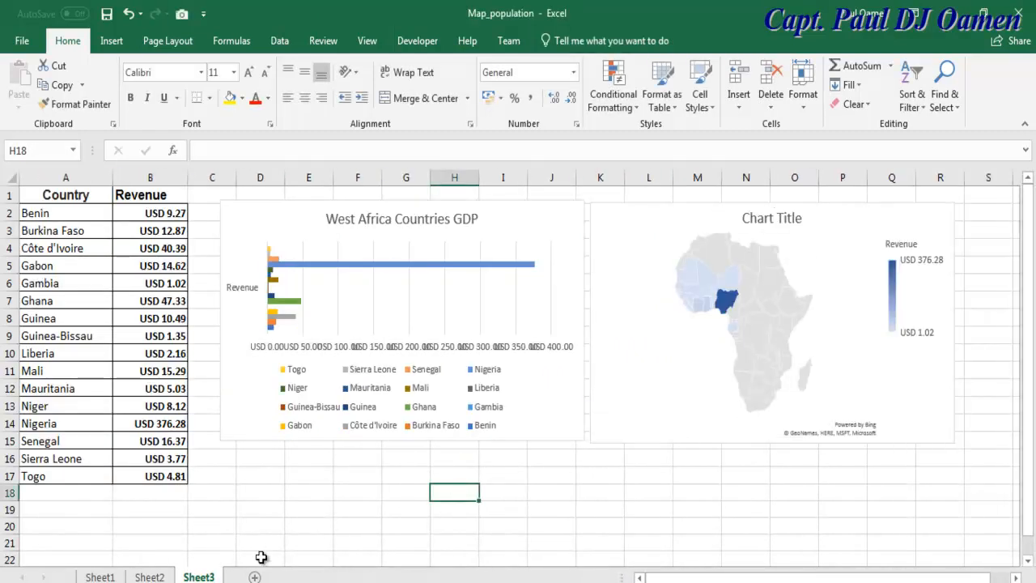
click(154, 578)
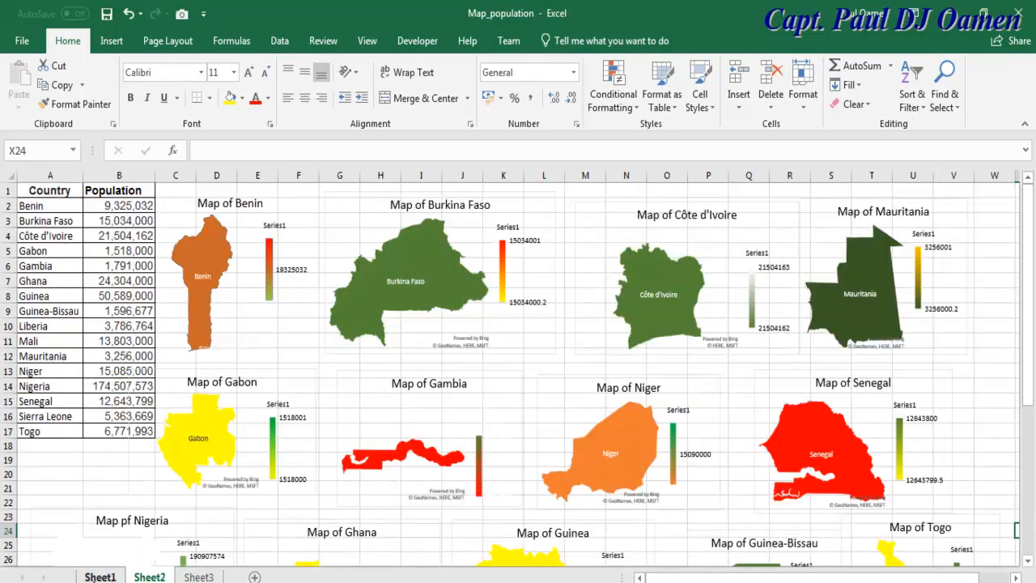
click(98, 577)
click(149, 577)
click(198, 577)
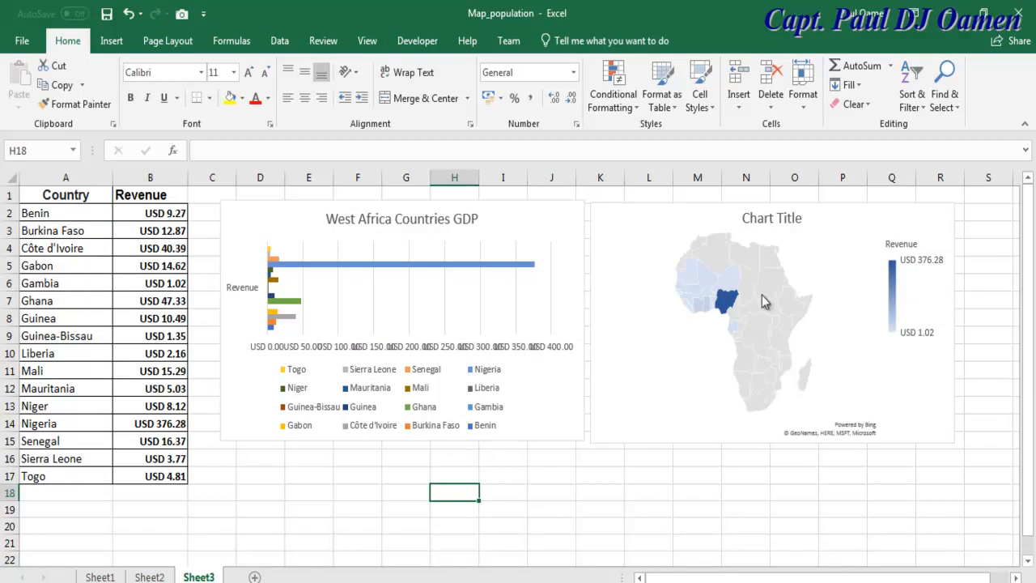
click(460, 215)
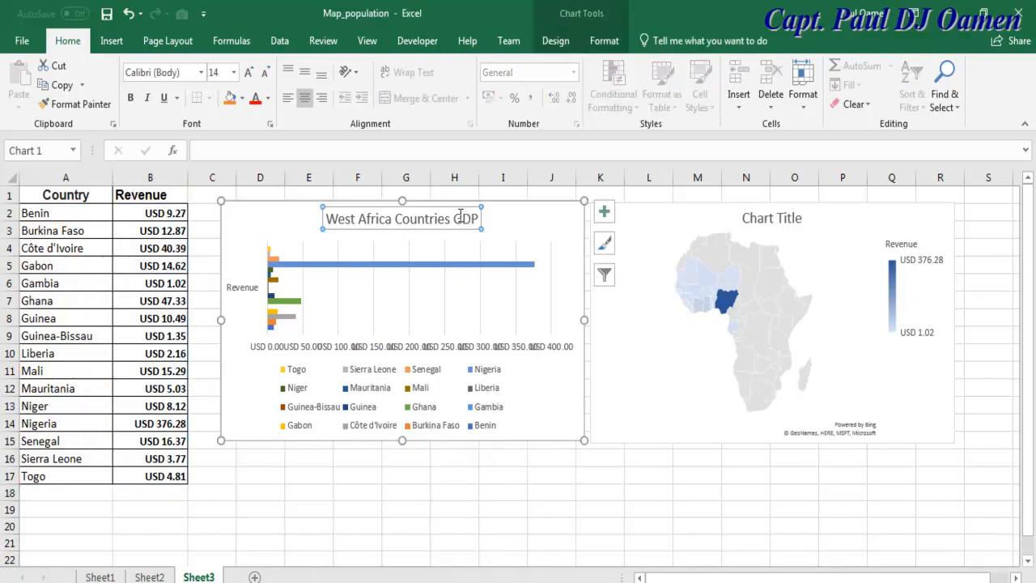
- Replace the map chart's title with the bar chart's title text, West Africa Countries GDP, and dismiss the formatting pane
drag(479, 217, 320, 216)
key(ctrl+c)
click(534, 224)
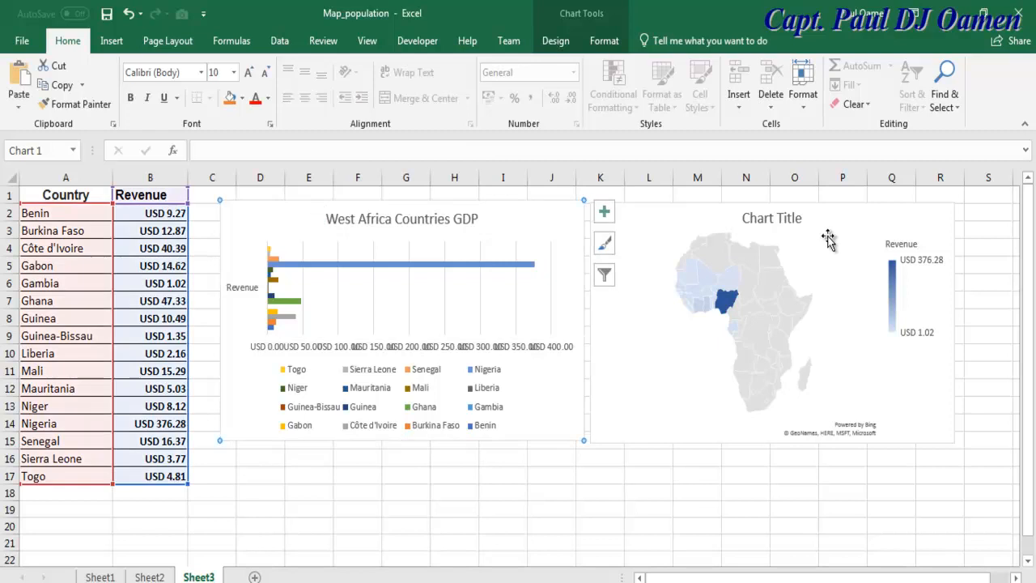
click(784, 220)
double_click(783, 220)
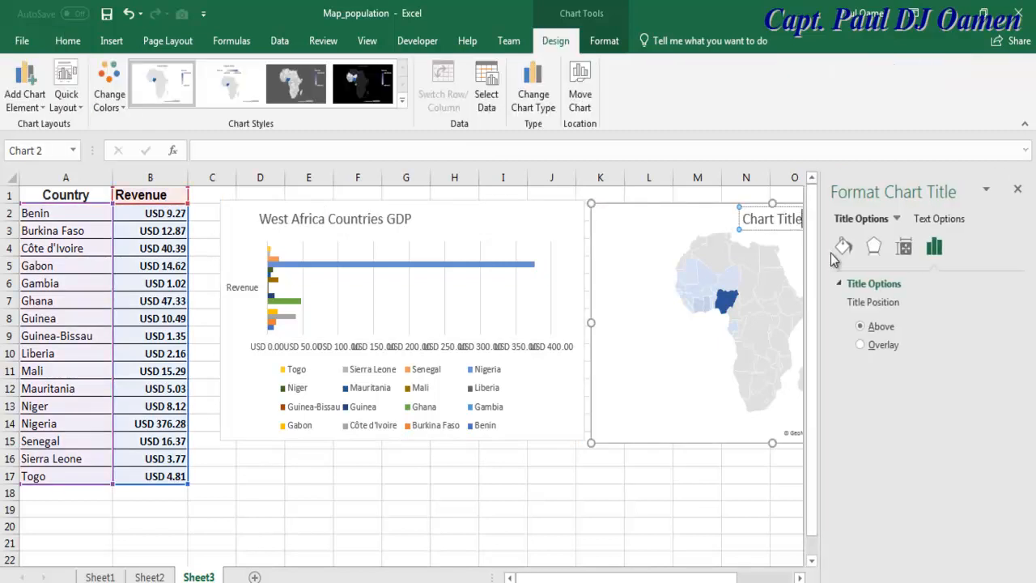
key(BackSpace)
key(BackSpace)
key(BackSpace)
key(BackSpace)
key(BackSpace)
key(BackSpace)
key(BackSpace)
key(BackSpace)
key(BackSpace)
key(BackSpace)
key(BackSpace)
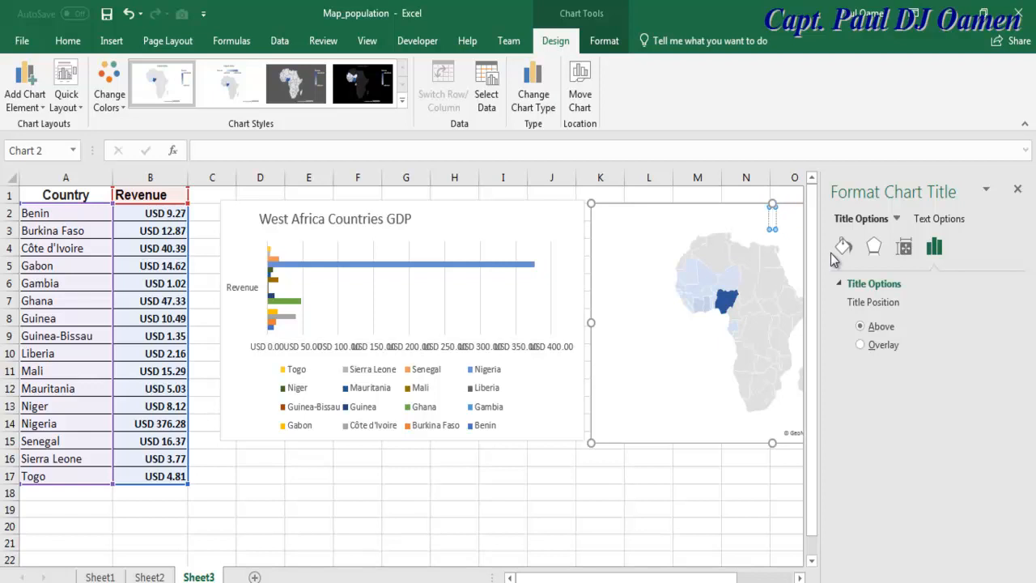
key(ctrl+v)
click(697, 507)
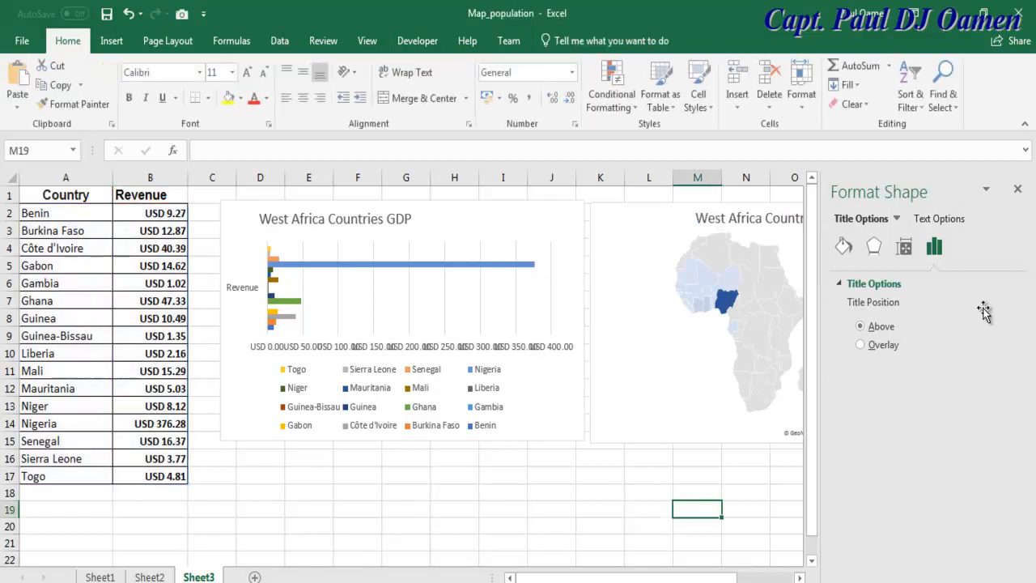
click(1018, 189)
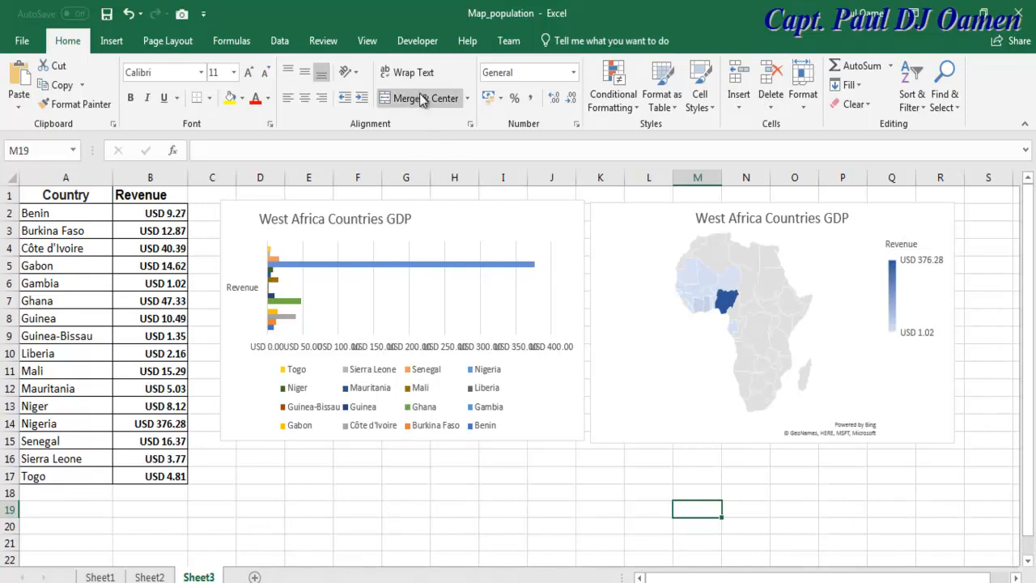
- Check in Excel's ribbon customization options that the Developer tab is enabled, and return to the Developer commands
click(419, 42)
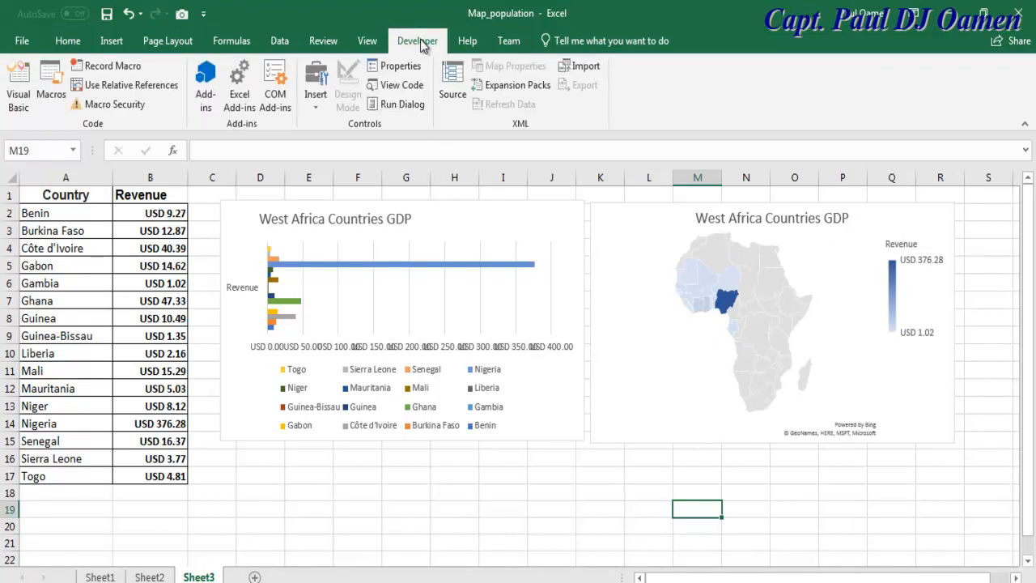
click(22, 41)
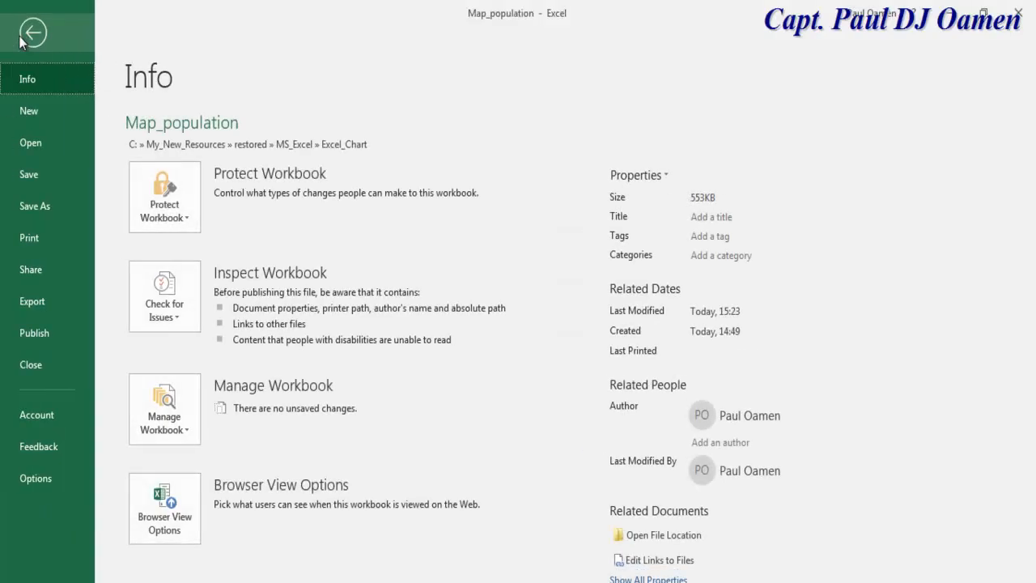
click(32, 477)
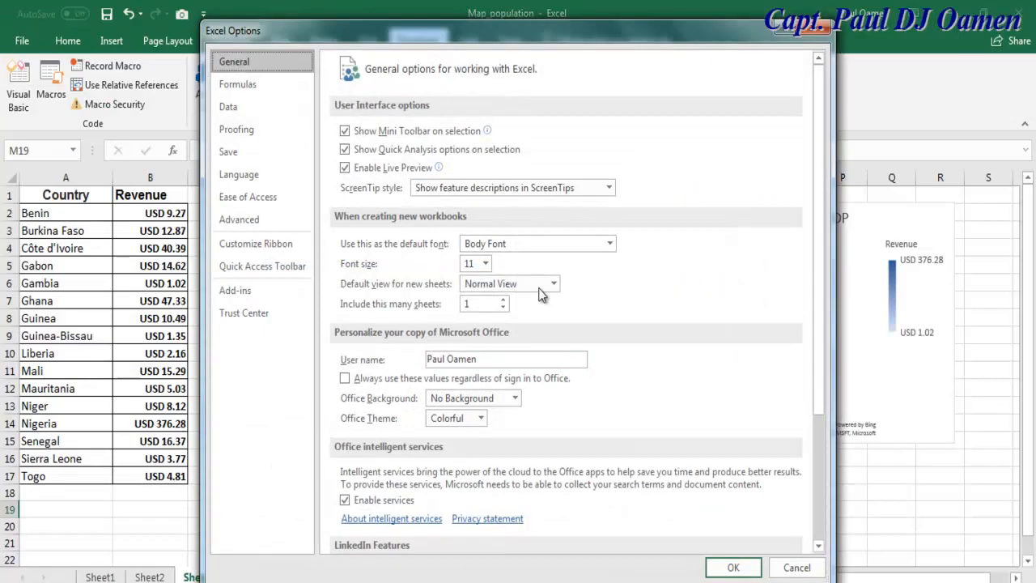
drag(413, 35, 399, 16)
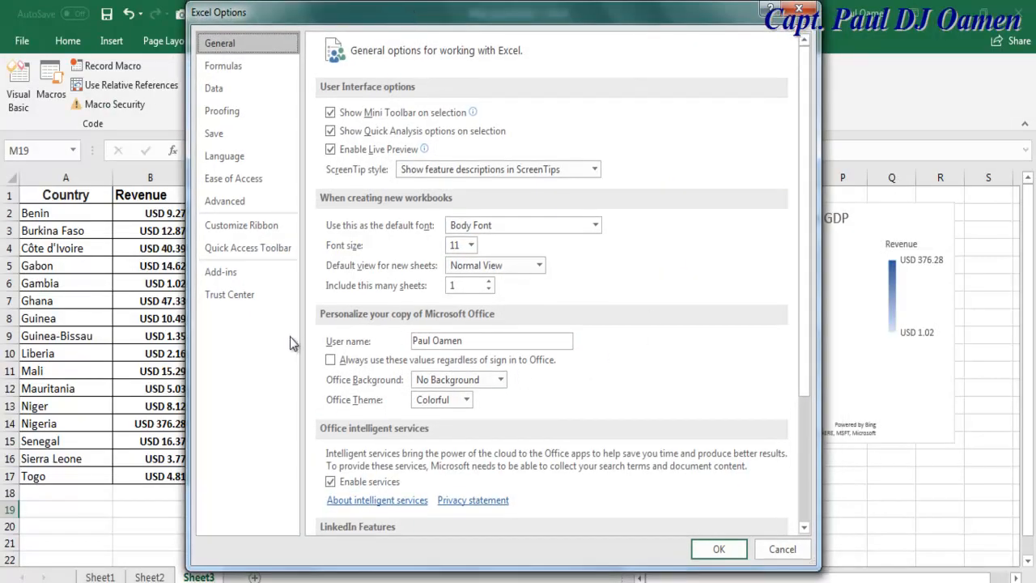
click(228, 225)
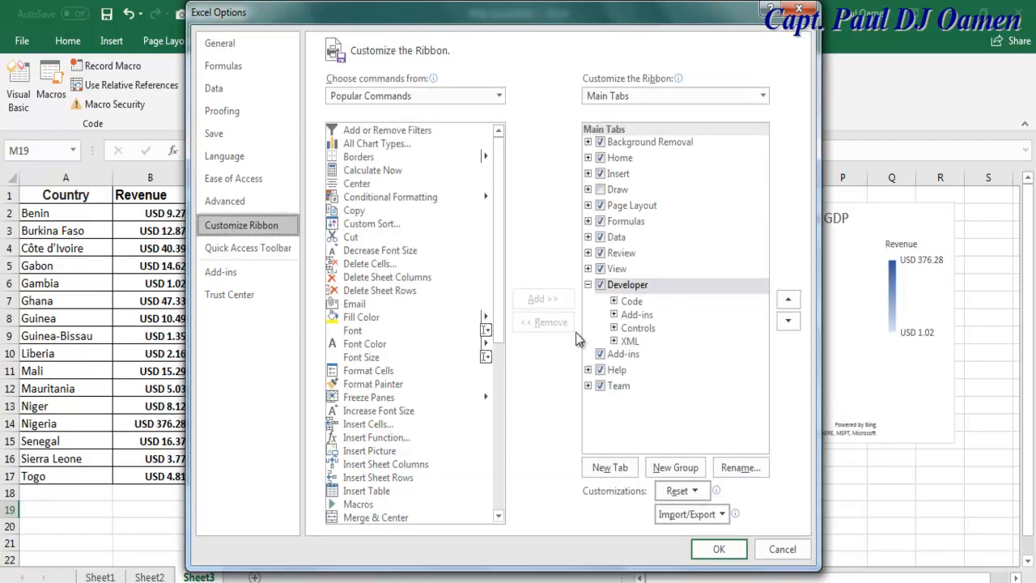
click(607, 289)
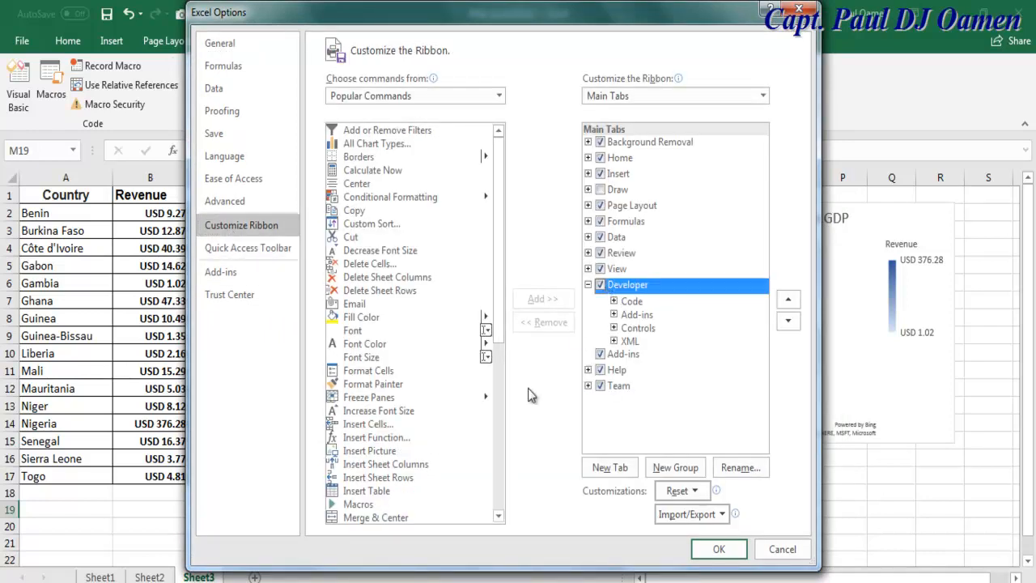
click(717, 550)
click(417, 42)
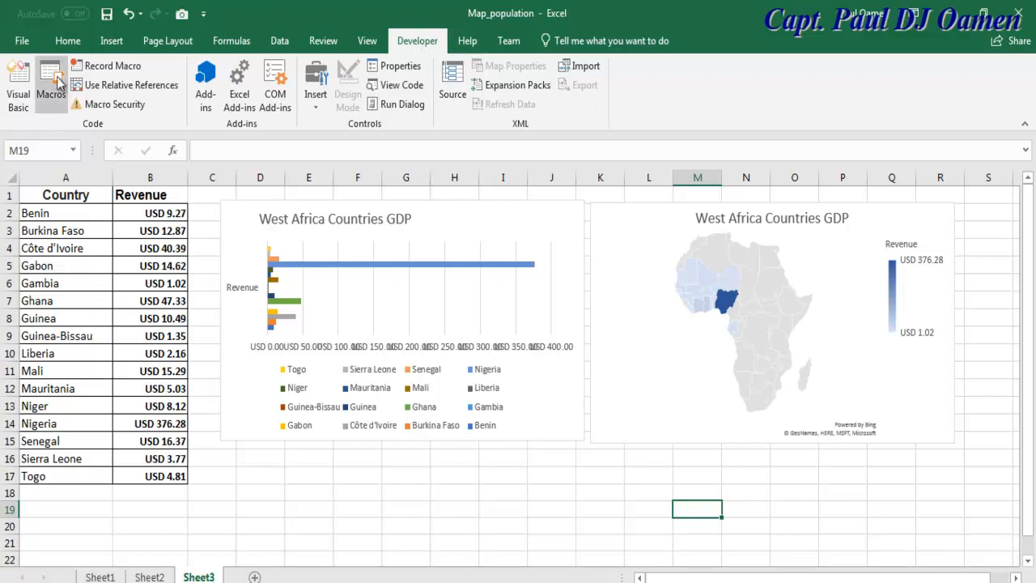
- Switch to the Visual Basic editor and insert a new UserForm in the Map_population project
click(20, 87)
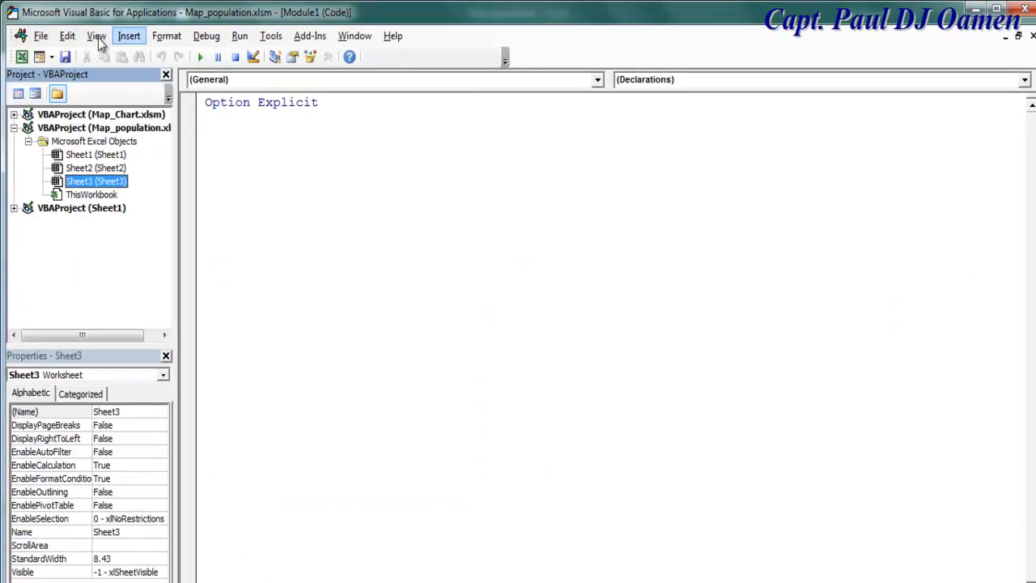
click(1023, 13)
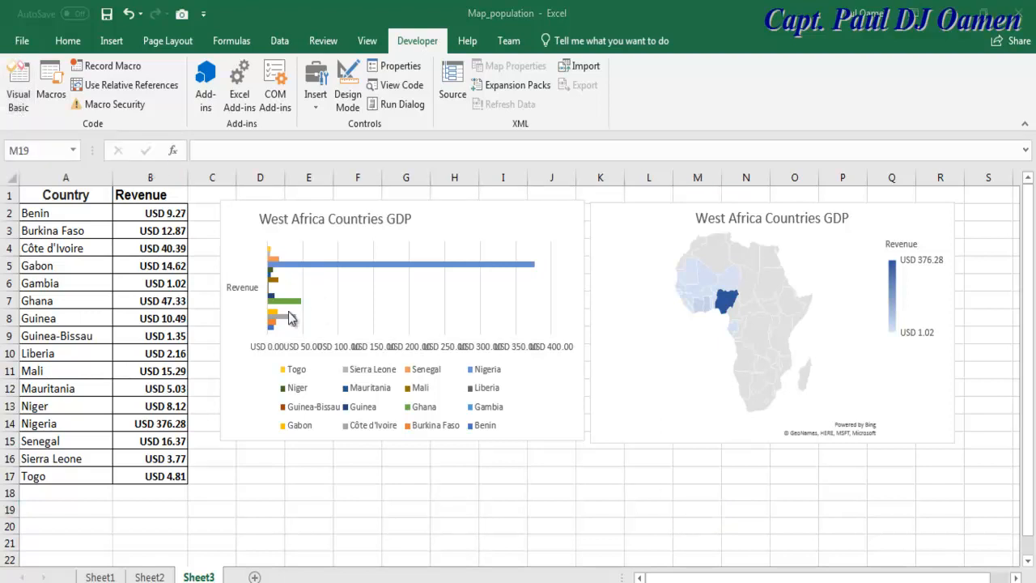
click(19, 100)
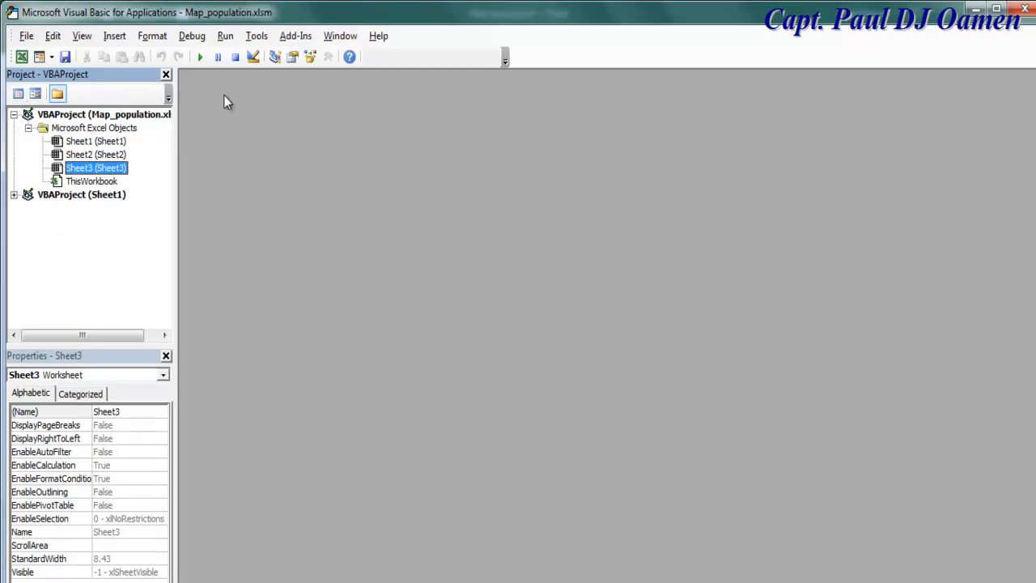
click(123, 37)
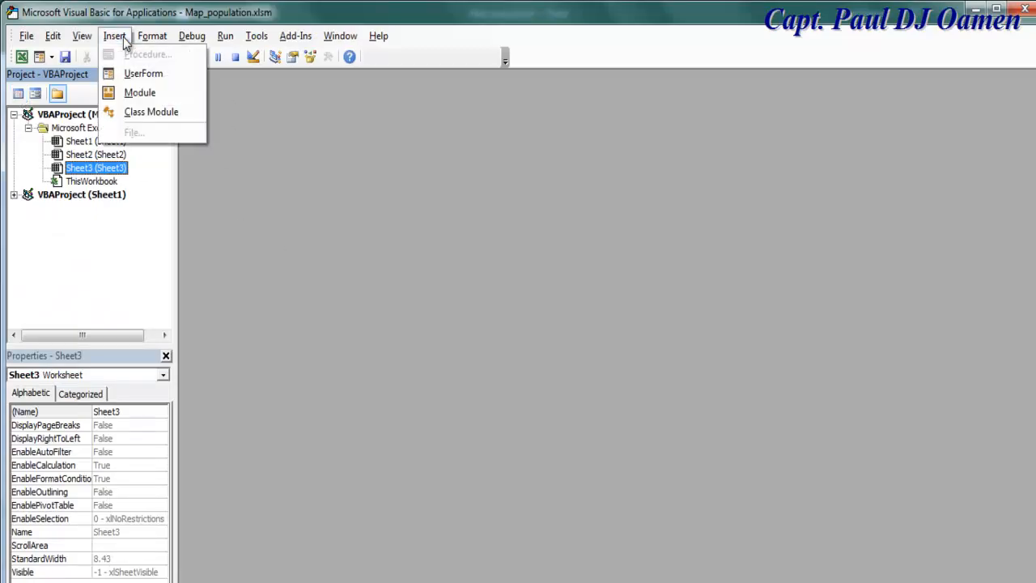
click(134, 81)
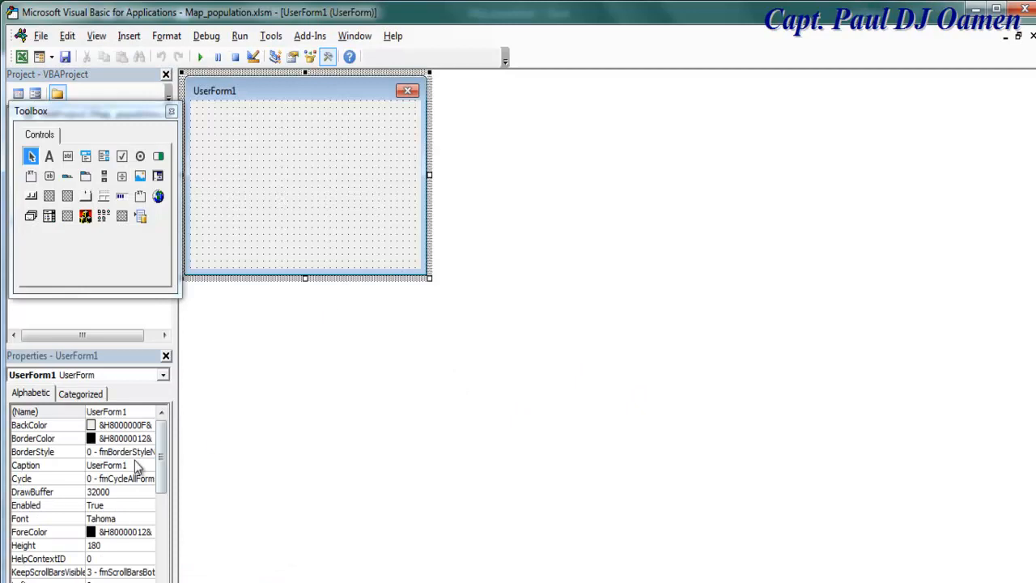
- Set the Height property of UserForm1 to 700
mouse_move(162, 443)
mouse_down()
mouse_move(158, 552)
mouse_move(165, 440)
mouse_up()
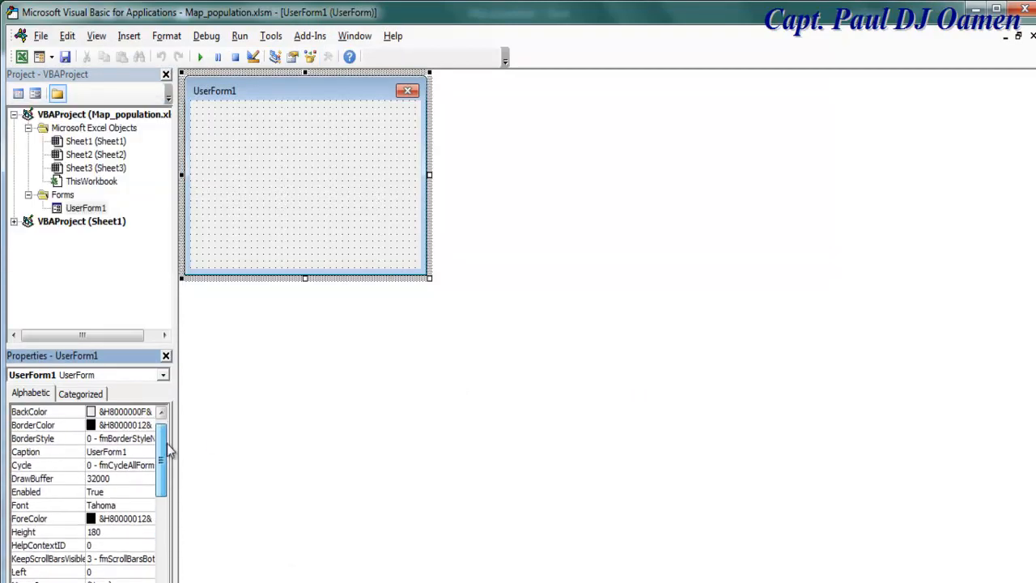
click(113, 530)
click(71, 532)
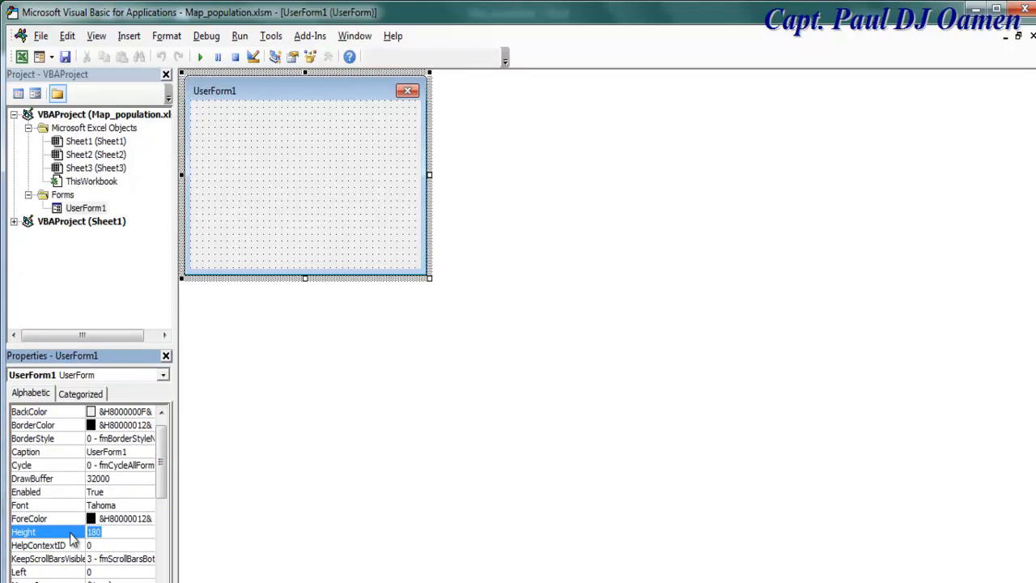
- Set the BackColor of UserForm1 to dark green (&H00004000&) from the colour palette
click(146, 412)
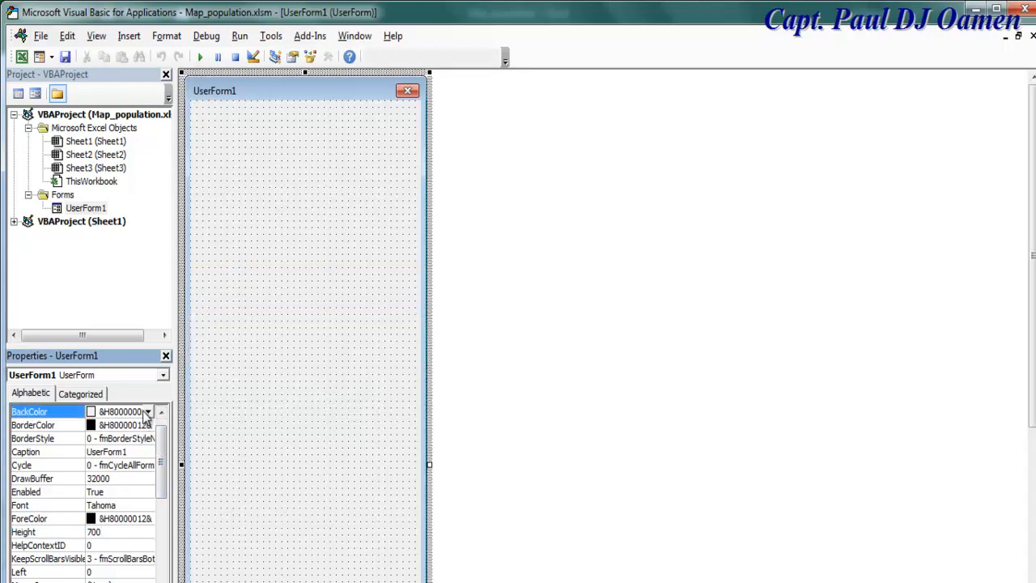
click(149, 413)
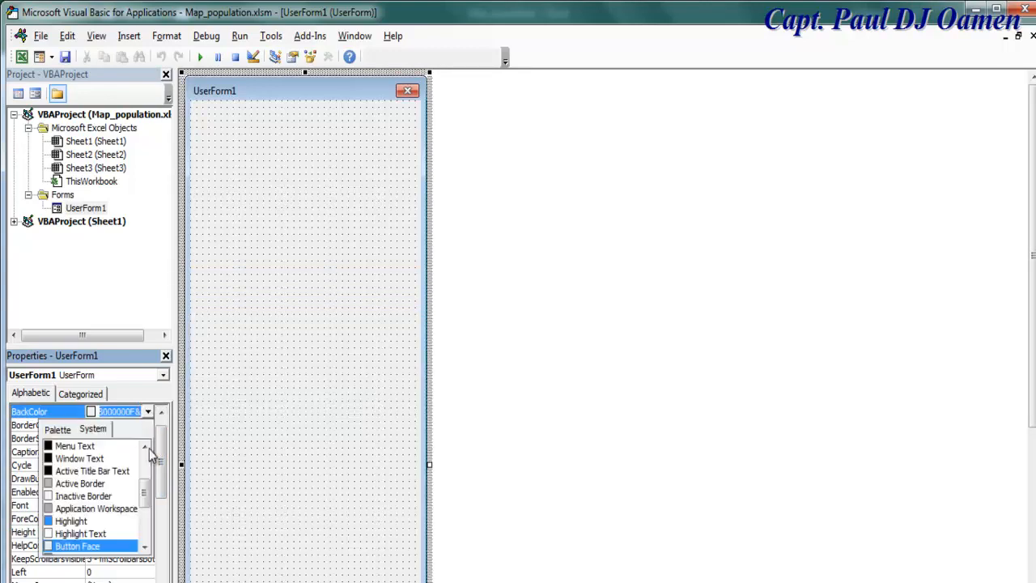
click(58, 429)
click(102, 522)
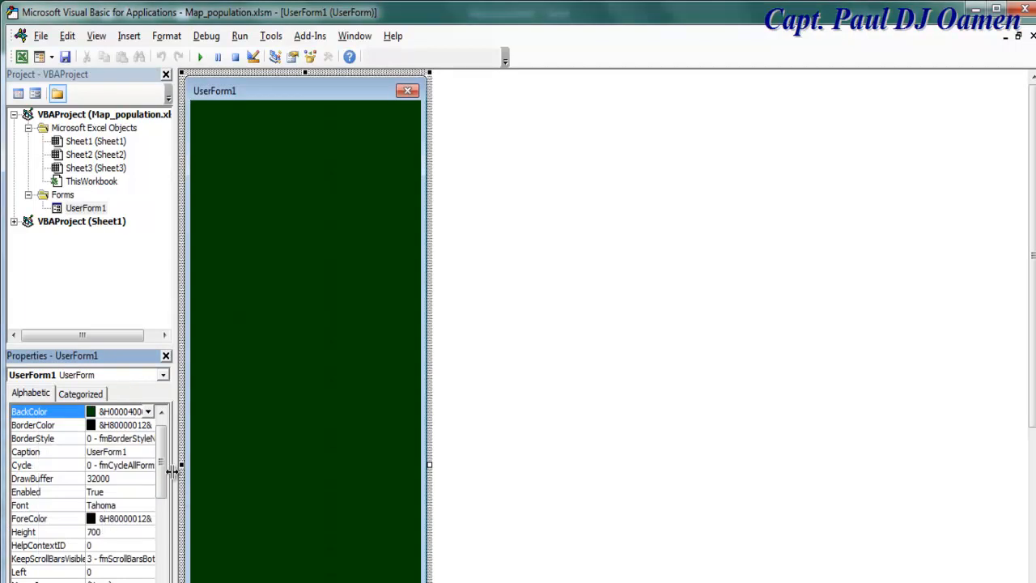
- Increase the Width property of UserForm1 so the form extends across the design area
scroll(166, 479, down, 6)
click(111, 579)
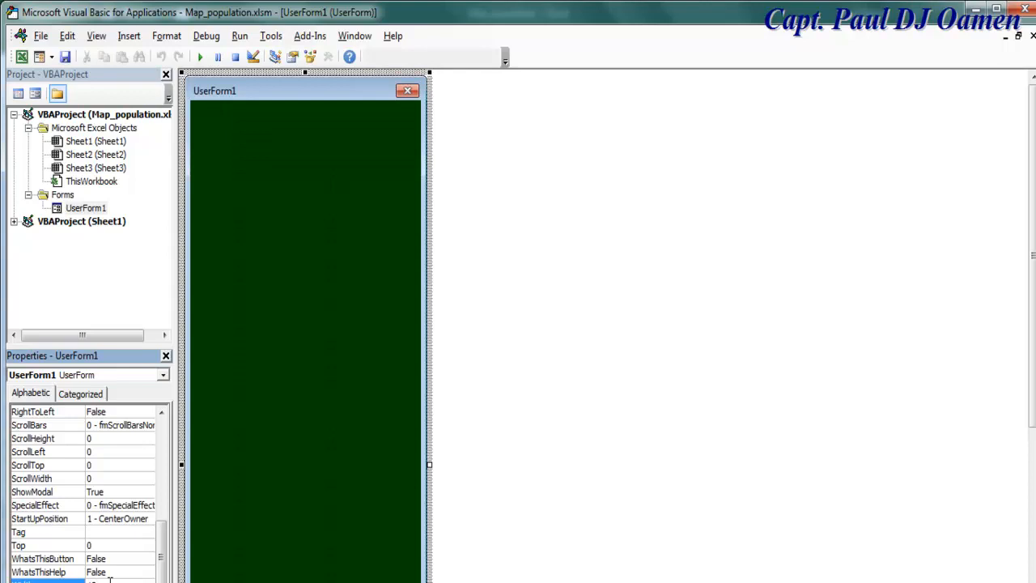
key(Return)
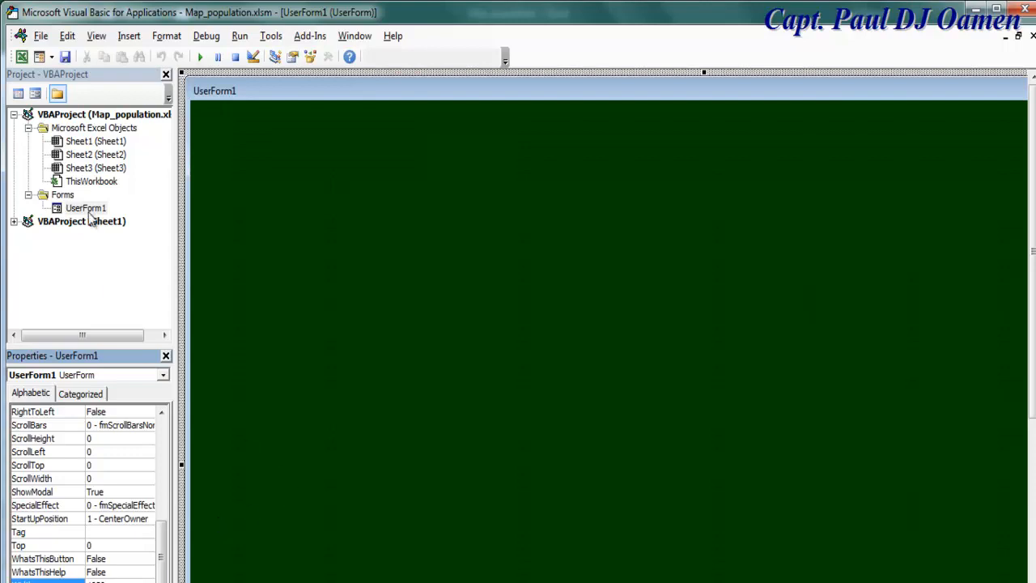
- Draw a label about 30 high at Left 18, Top 18 on the form and a text box well below it, at about Top 258
click(328, 56)
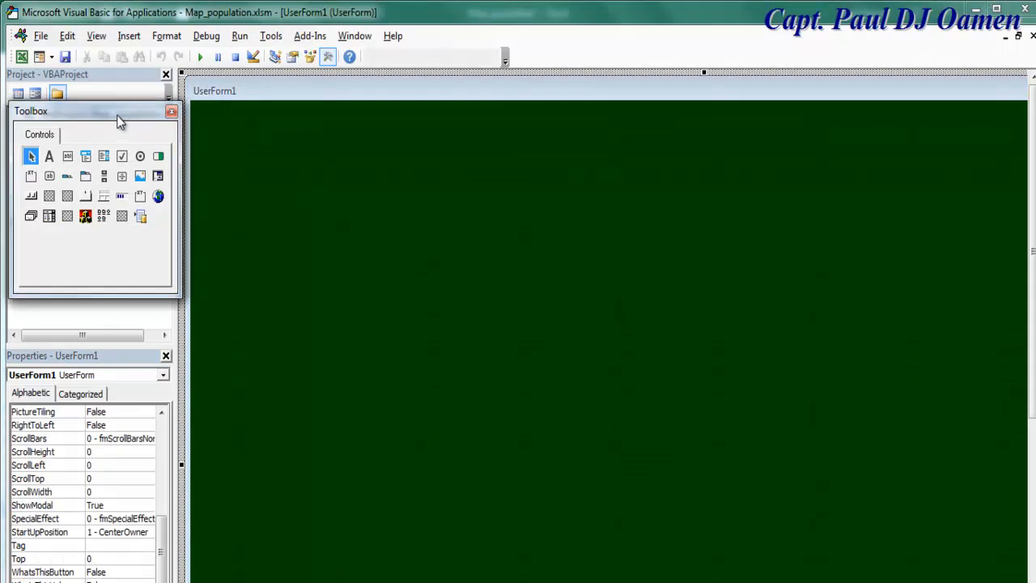
drag(105, 114, 869, 100)
click(818, 148)
mouse_move(209, 123)
mouse_down()
mouse_move(266, 154)
mouse_move(302, 156)
mouse_up()
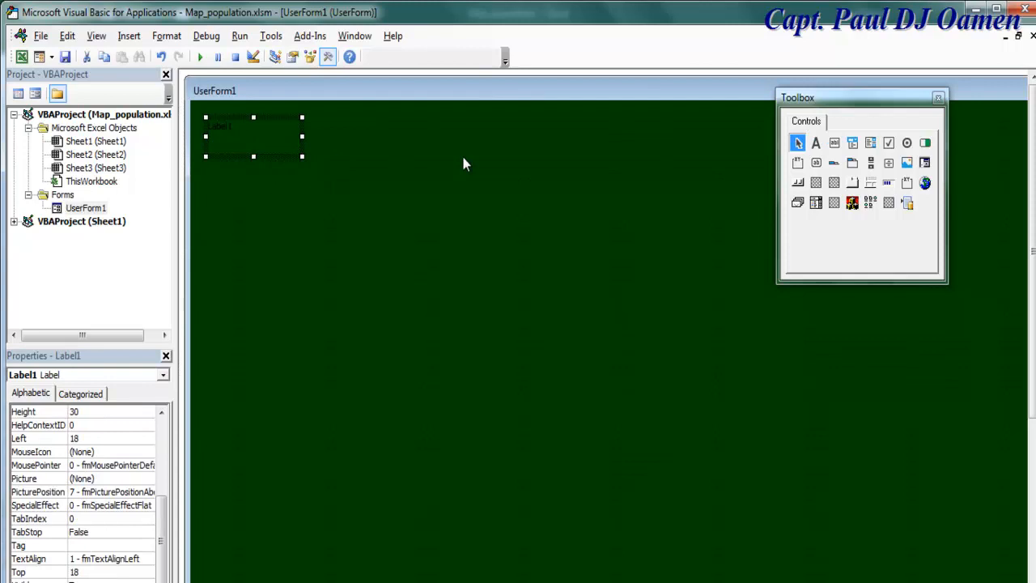
click(835, 146)
drag(212, 386, 315, 430)
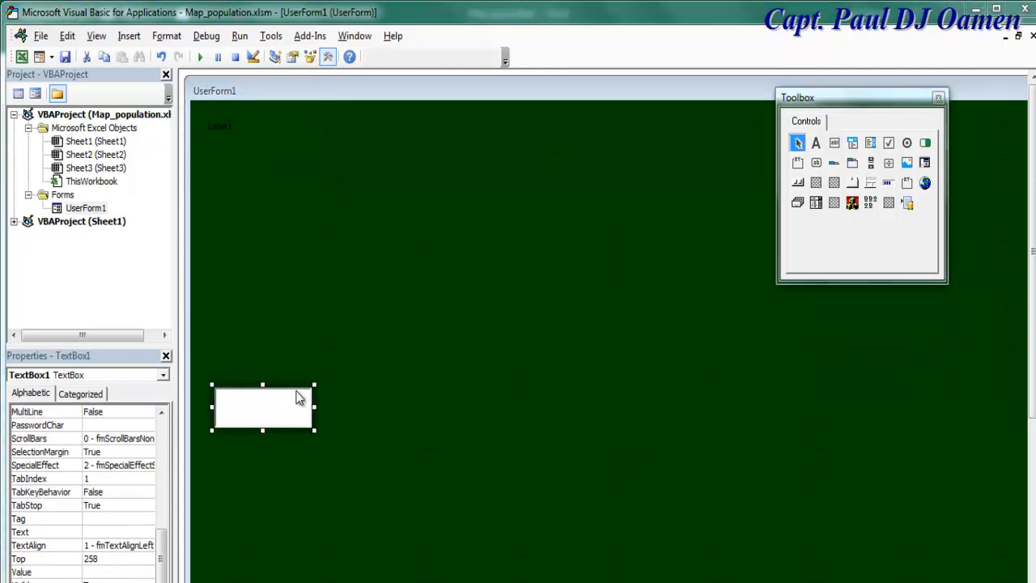
- Duplicate the text box and place the two stacked text boxes below the label, just beyond its right edge
drag(296, 395, 297, 344)
drag(340, 313, 231, 468)
drag(264, 381, 294, 203)
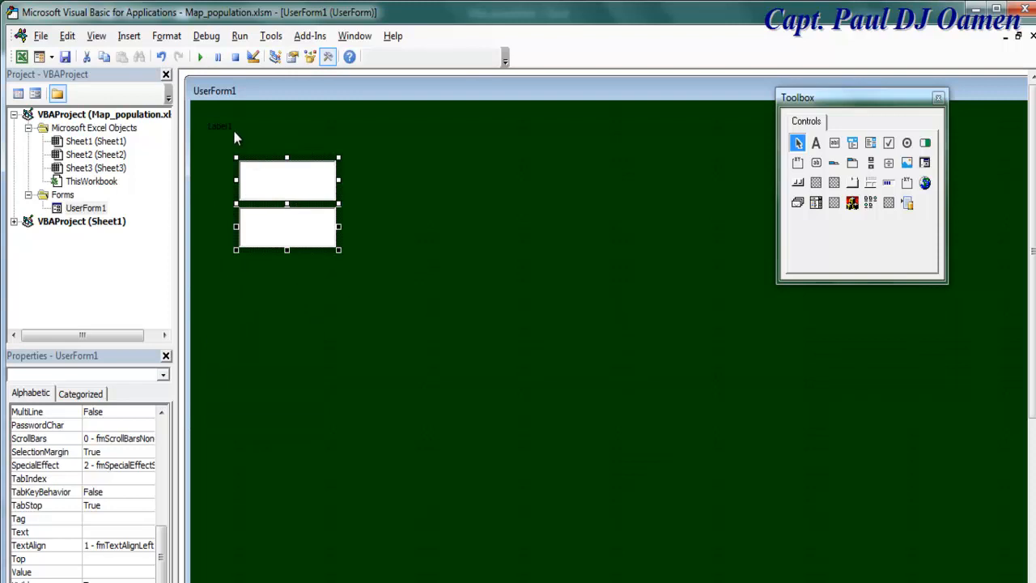
click(231, 132)
drag(357, 172, 292, 258)
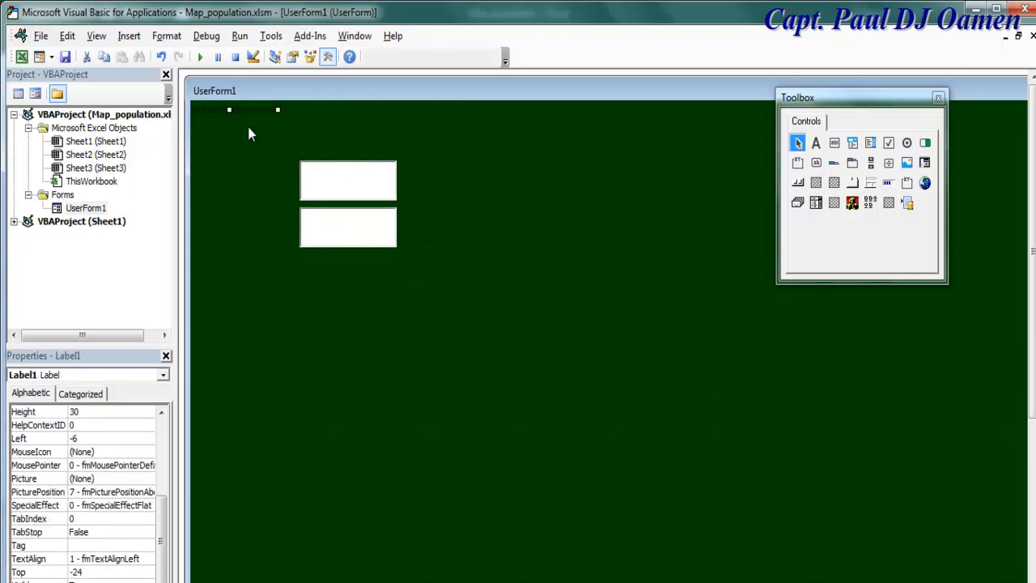
- Undo the label's last move and stack two copies of the label below it, the first at Top 60
key(ctrl+z)
drag(251, 118, 251, 164)
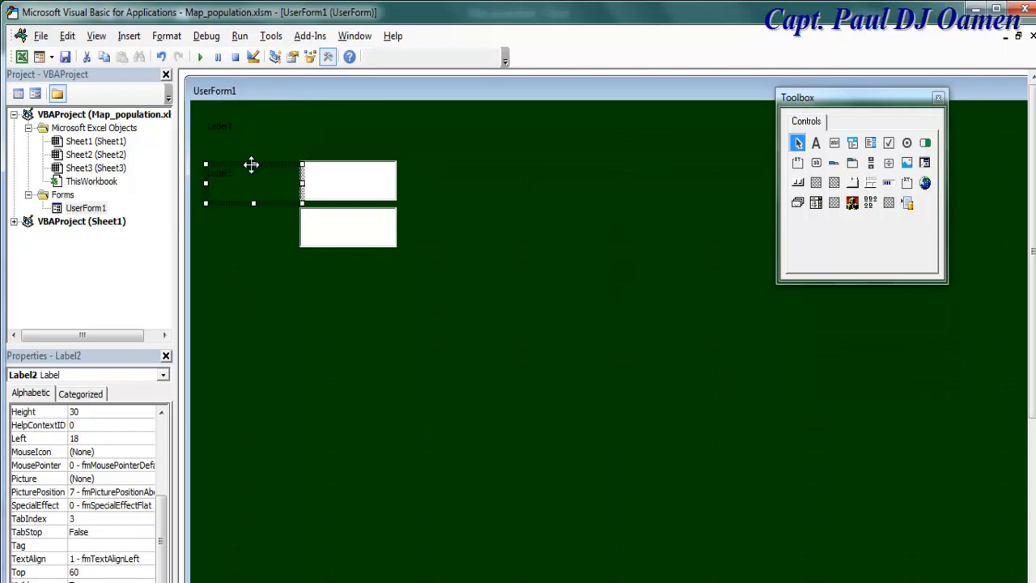
drag(253, 224, 252, 211)
- Set the ForeColor of all three labels to white (&H00FFFFFF&) from the colour palette
ctrl+click(238, 176)
ctrl+click(246, 153)
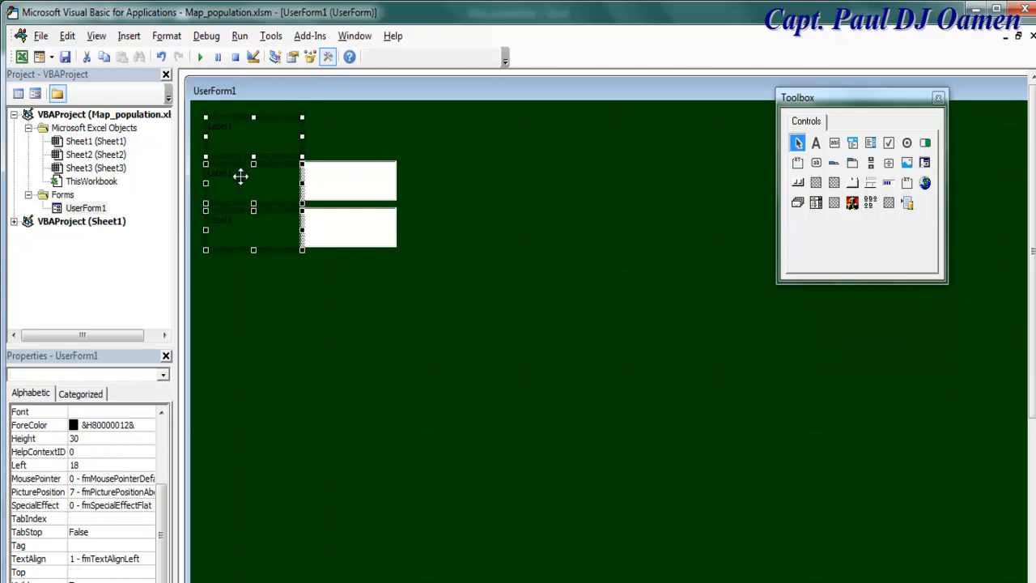
click(162, 540)
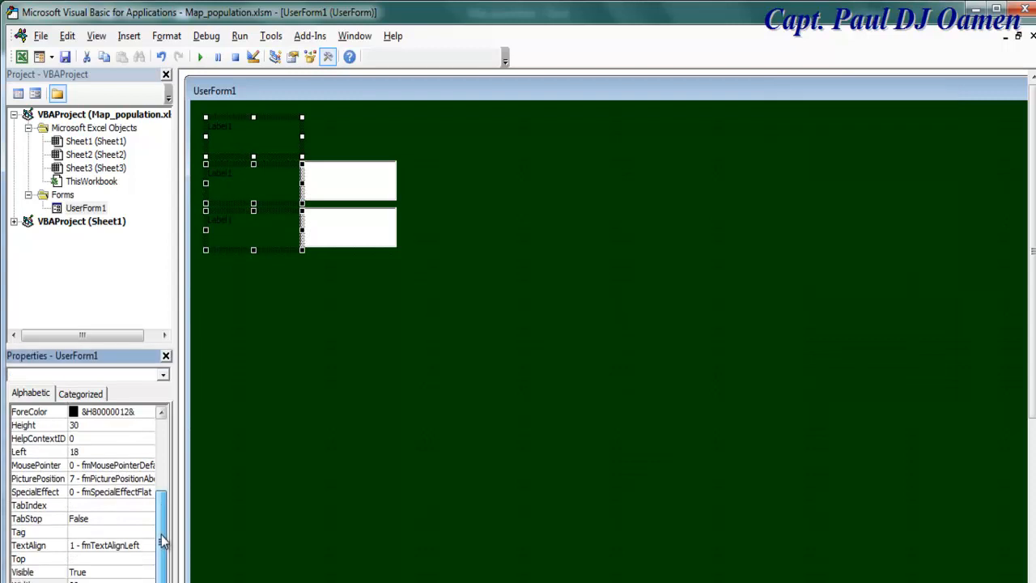
click(147, 413)
click(148, 413)
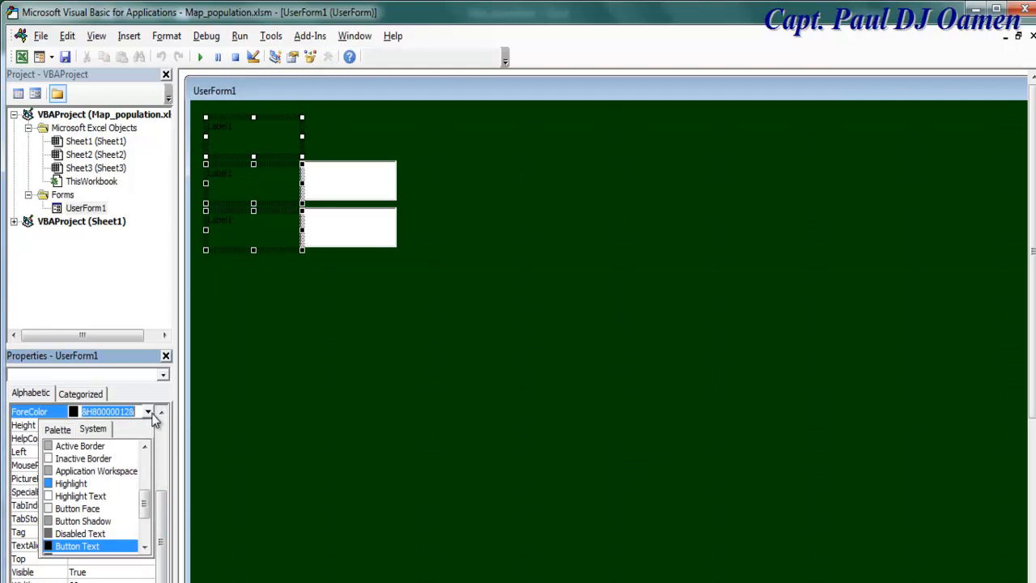
click(57, 429)
click(53, 449)
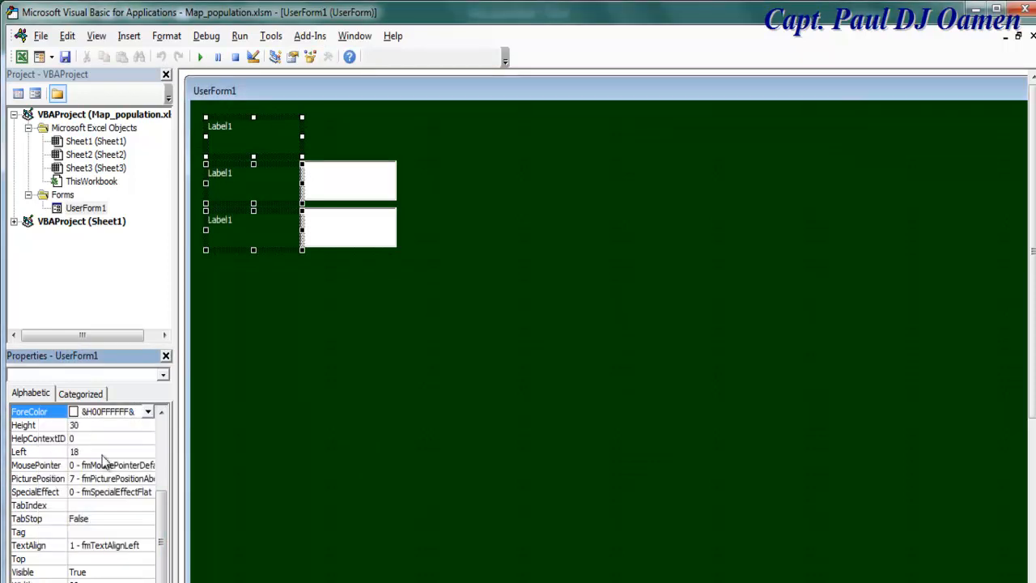
- Set the font of the topmost label alone to Tahoma Bold, size 30
click(322, 268)
click(255, 136)
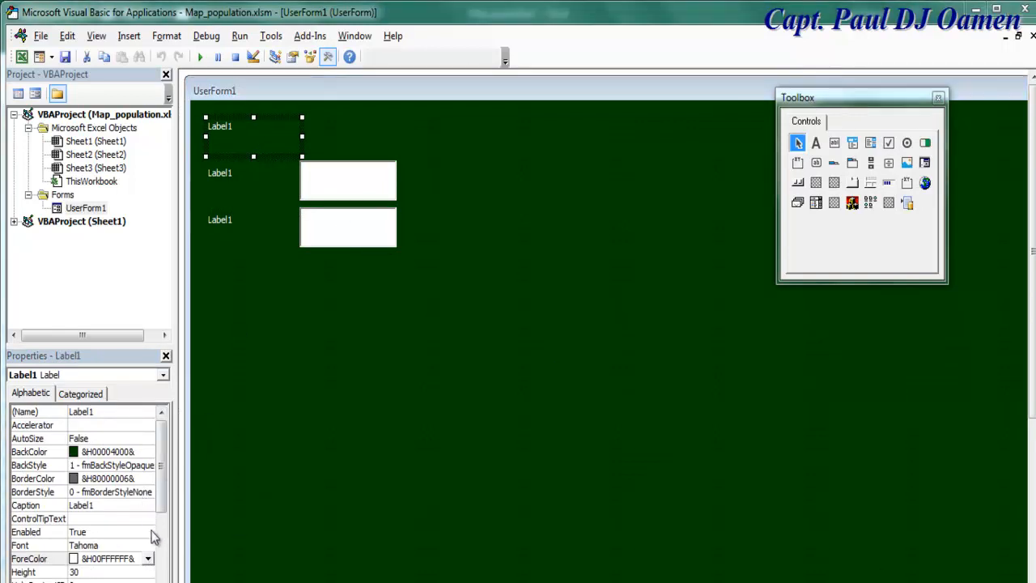
click(149, 559)
click(167, 450)
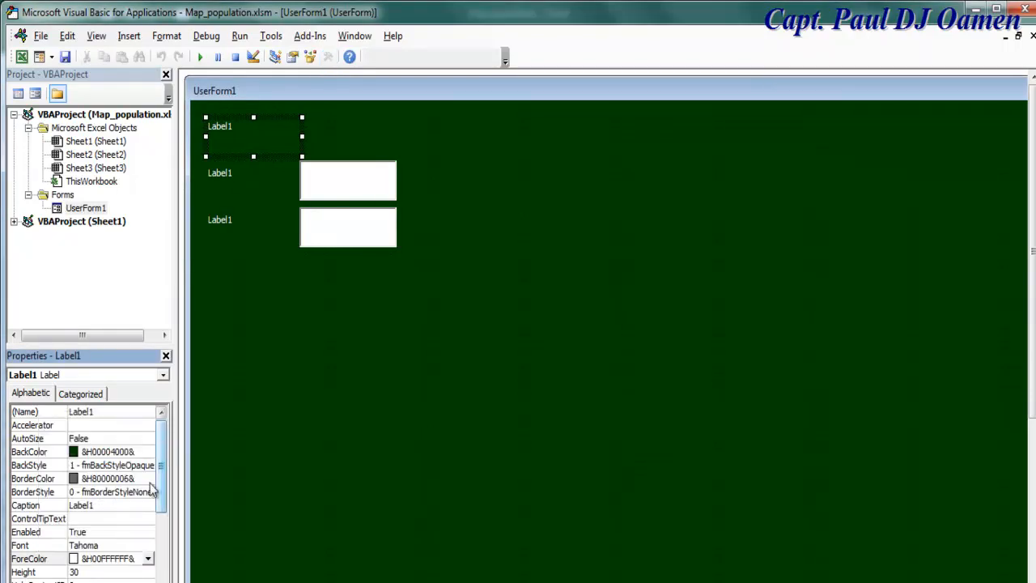
click(136, 546)
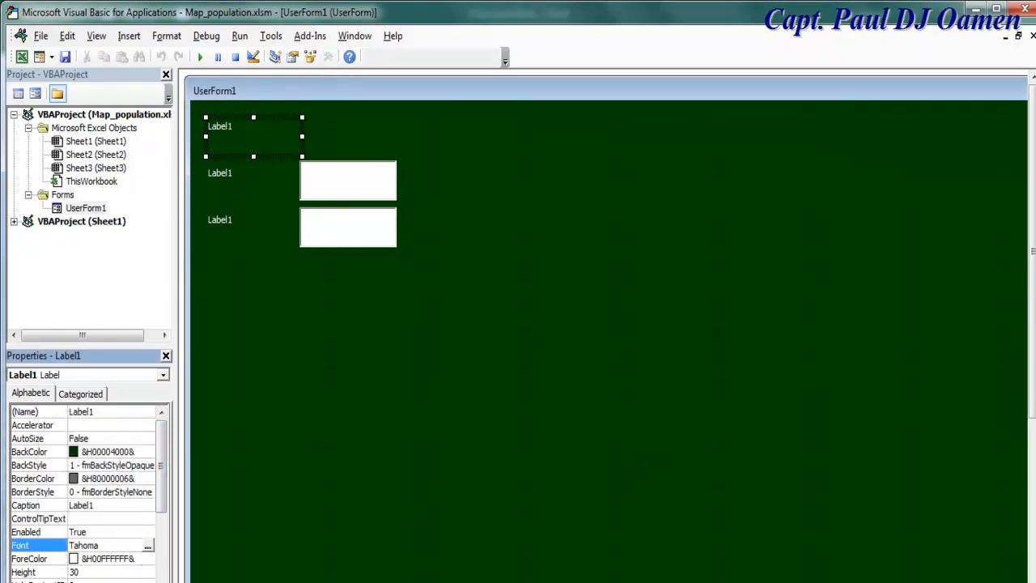
click(147, 546)
double_click(259, 154)
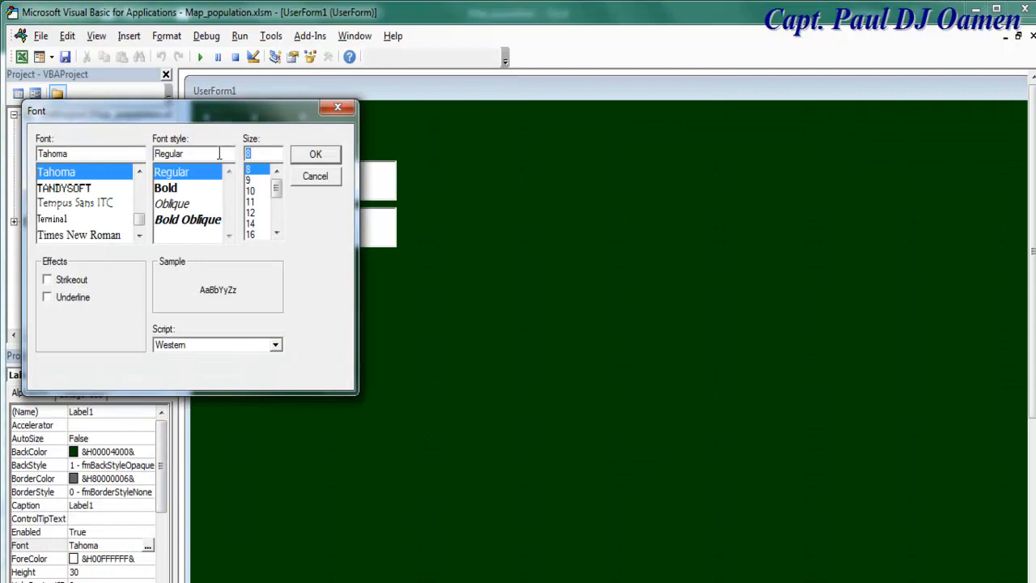
text(30)
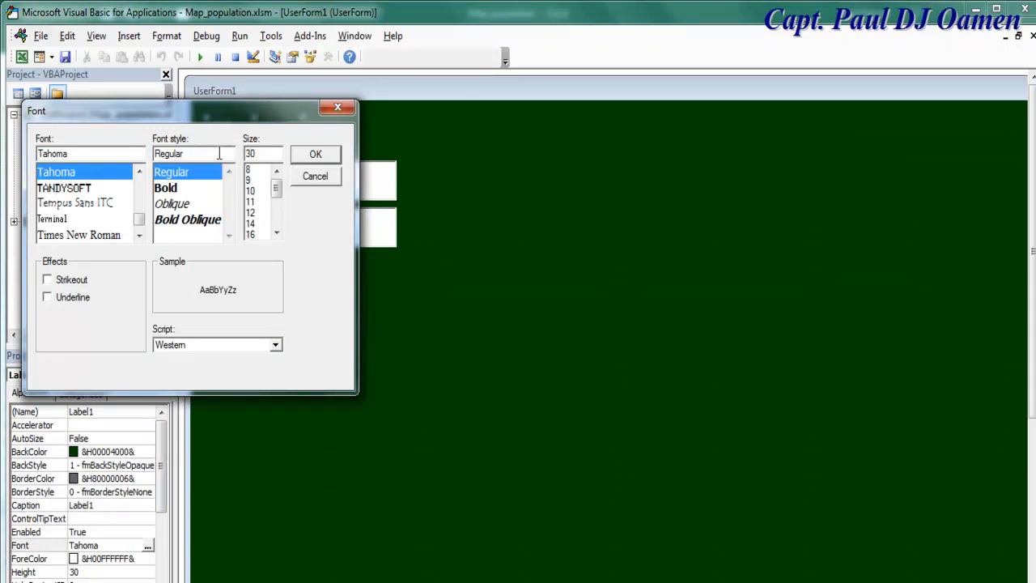
click(173, 187)
click(336, 155)
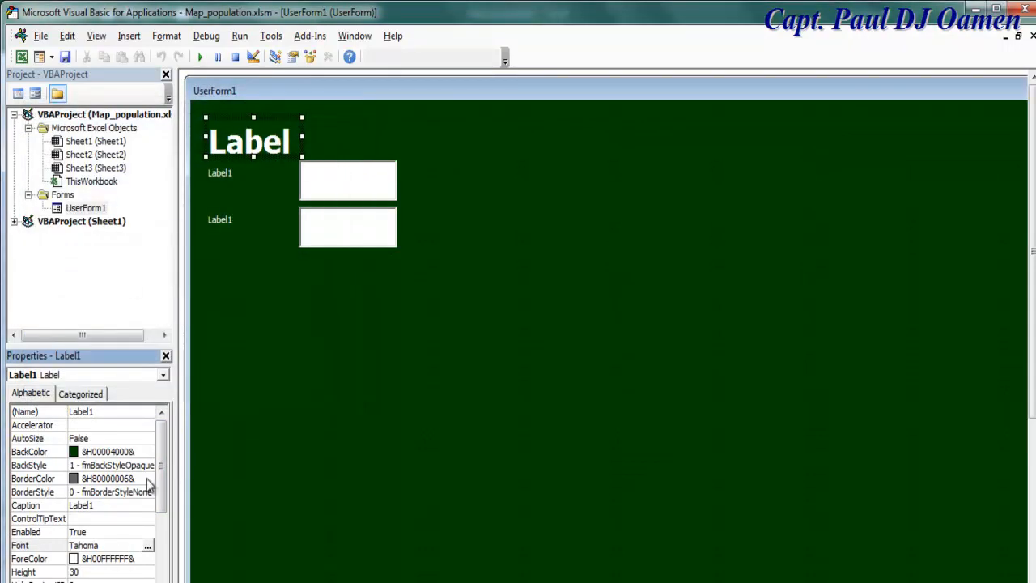
- Caption the topmost label "Dashboard", shift it slightly up and left, and widen it to fit the whole word
click(110, 505)
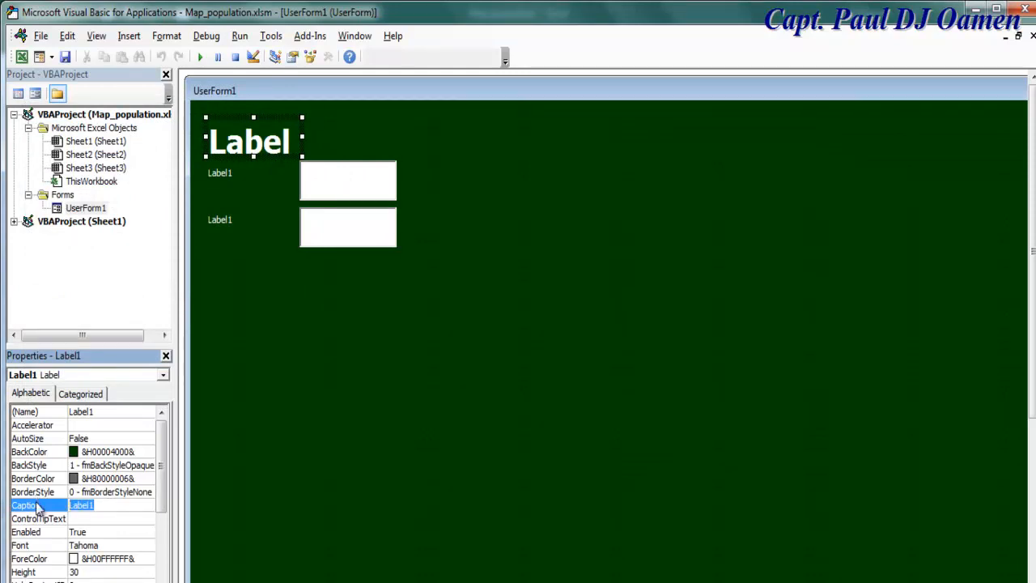
text(Dashboard)
click(351, 145)
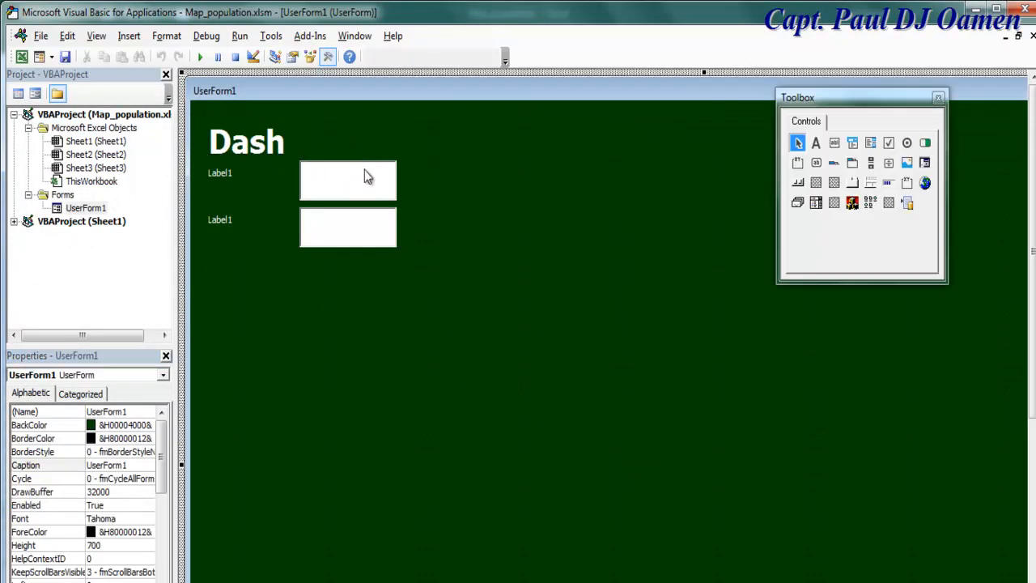
click(273, 144)
mouse_move(299, 134)
mouse_down()
mouse_move(388, 139)
mouse_move(307, 146)
mouse_move(294, 131)
mouse_up()
drag(296, 131, 404, 132)
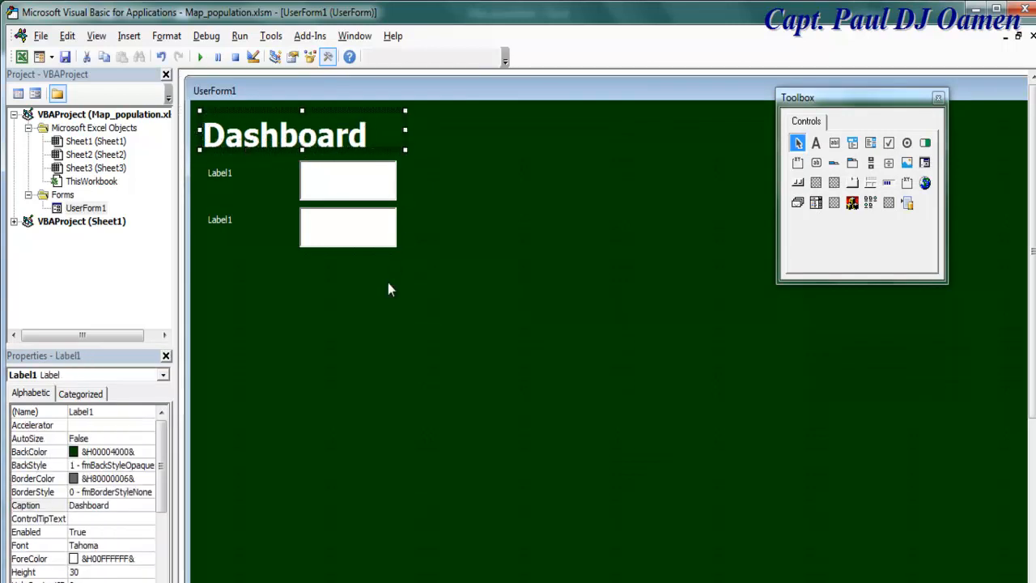
- Set the font of the two lower labels and both text boxes together to Tahoma Bold, size 12
click(238, 180)
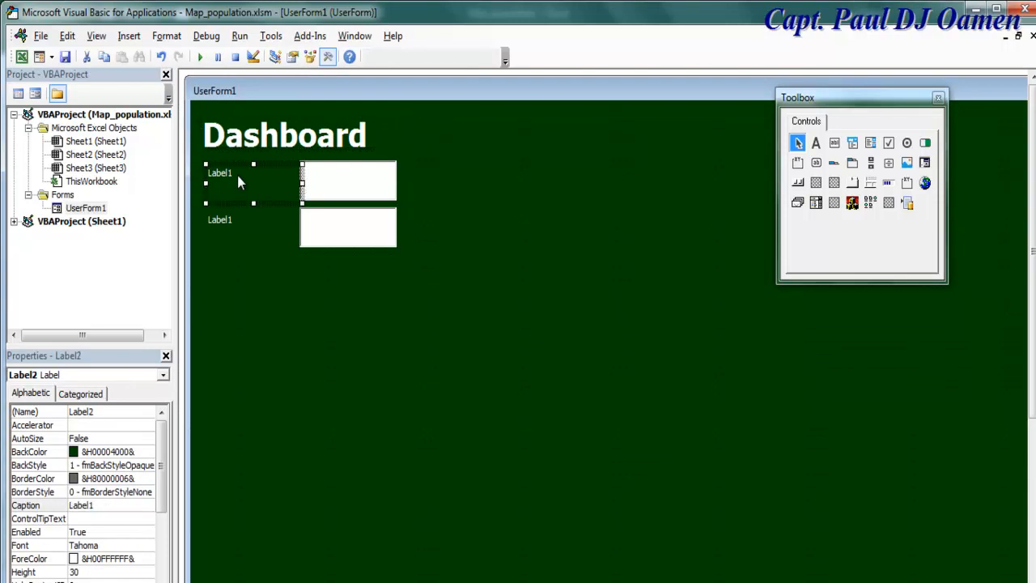
drag(402, 160, 228, 249)
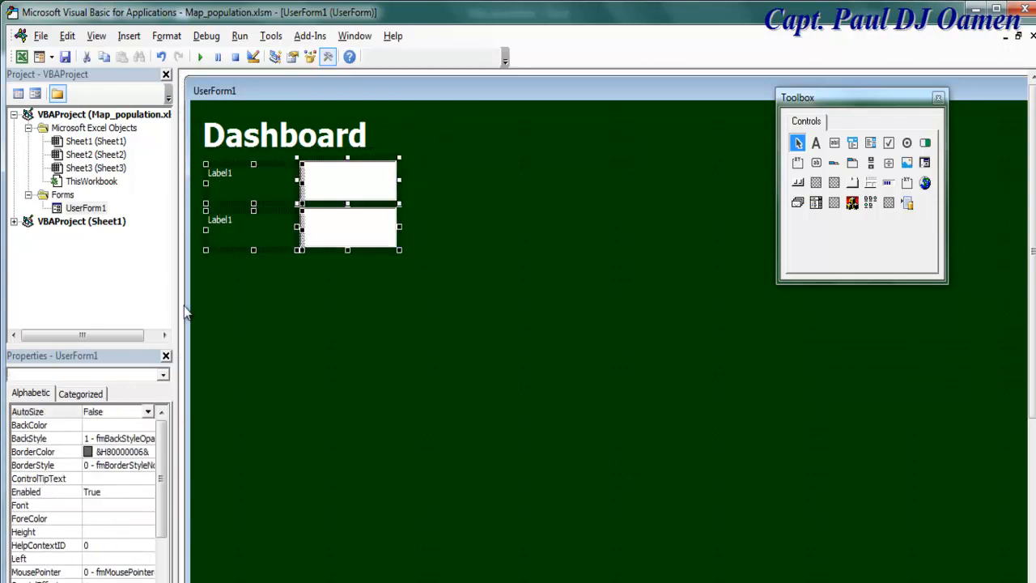
click(130, 510)
click(148, 508)
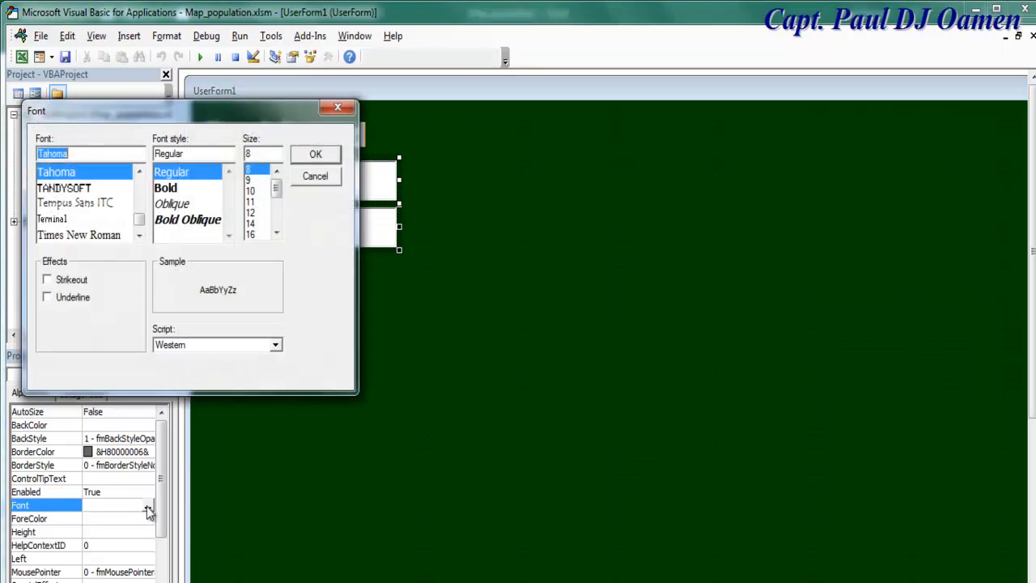
click(166, 188)
click(250, 212)
click(314, 155)
click(365, 321)
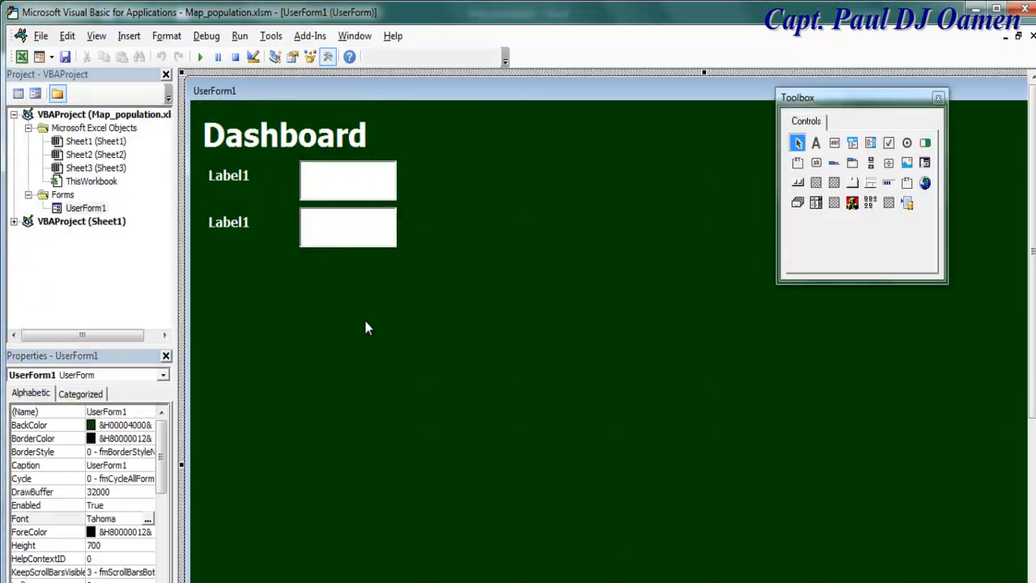
- Caption the label beside the upper text box "Country" and the one beside the lower text box "Population"
click(239, 181)
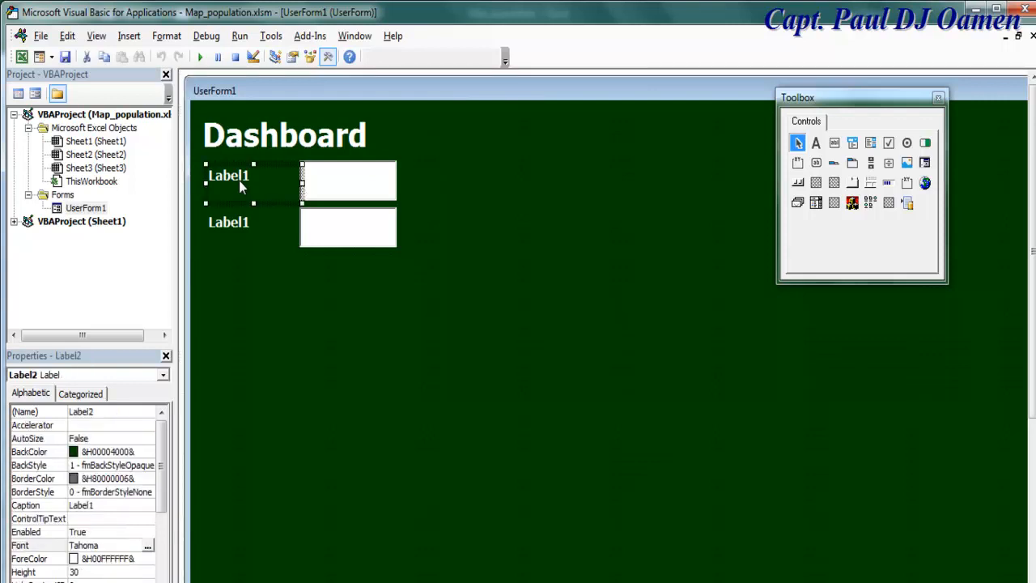
click(109, 509)
text(Country)
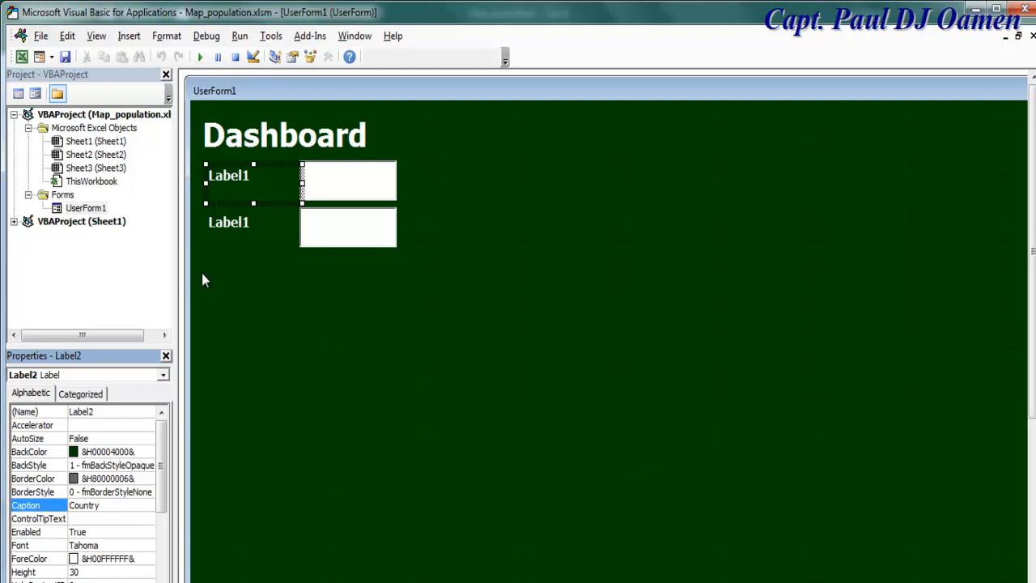
click(229, 223)
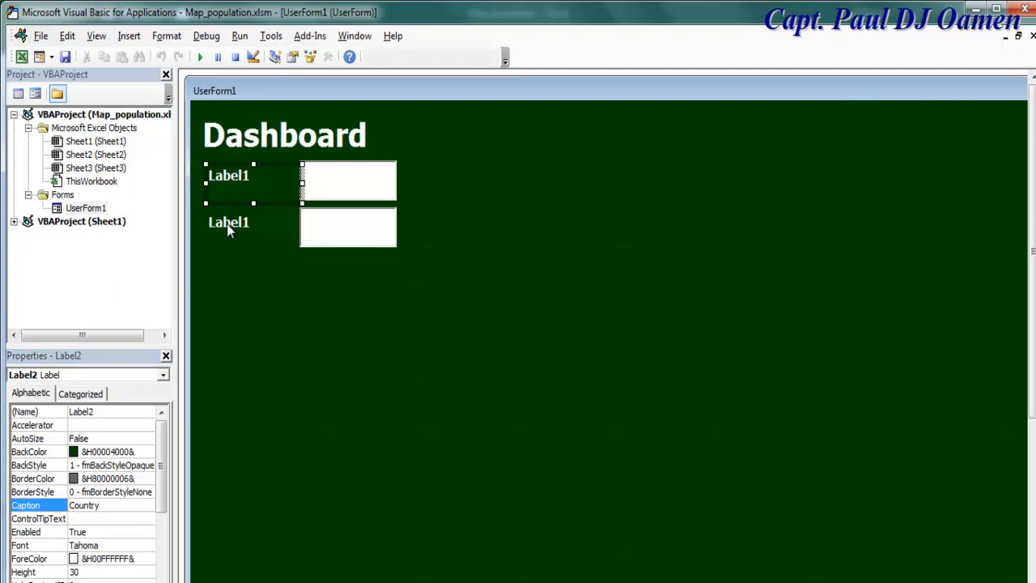
click(101, 504)
text(Population)
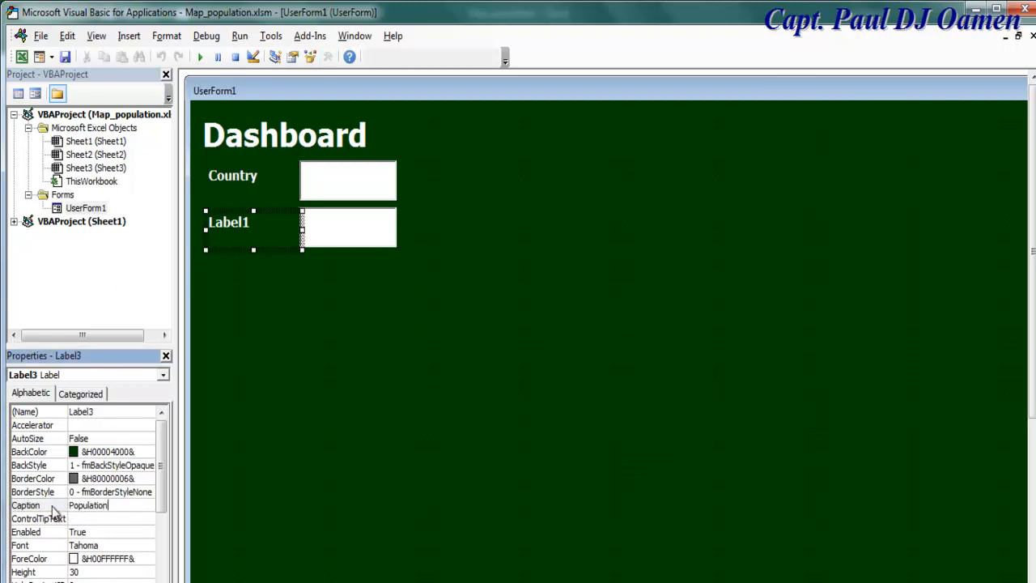
click(254, 419)
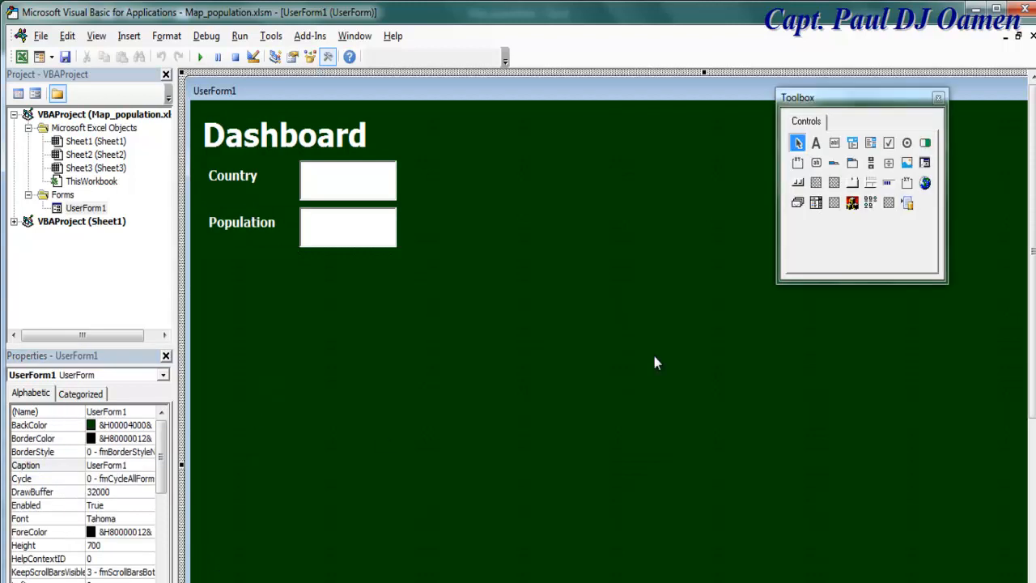
- Draw a command button about 30 high below the Population label and place a copy of it directly to its right
click(816, 164)
drag(208, 262, 371, 278)
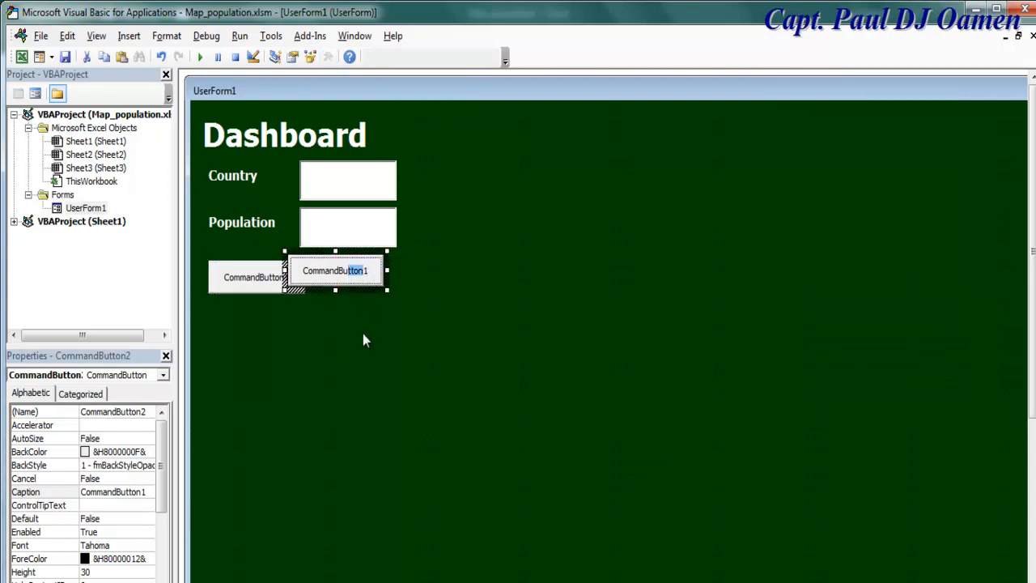
click(350, 301)
click(349, 283)
drag(371, 288, 395, 290)
- Set both command buttons' BackColor to dark green (&H00004000&) and their ForeColor to white (&H00FFFFFF&)
ctrl+click(293, 288)
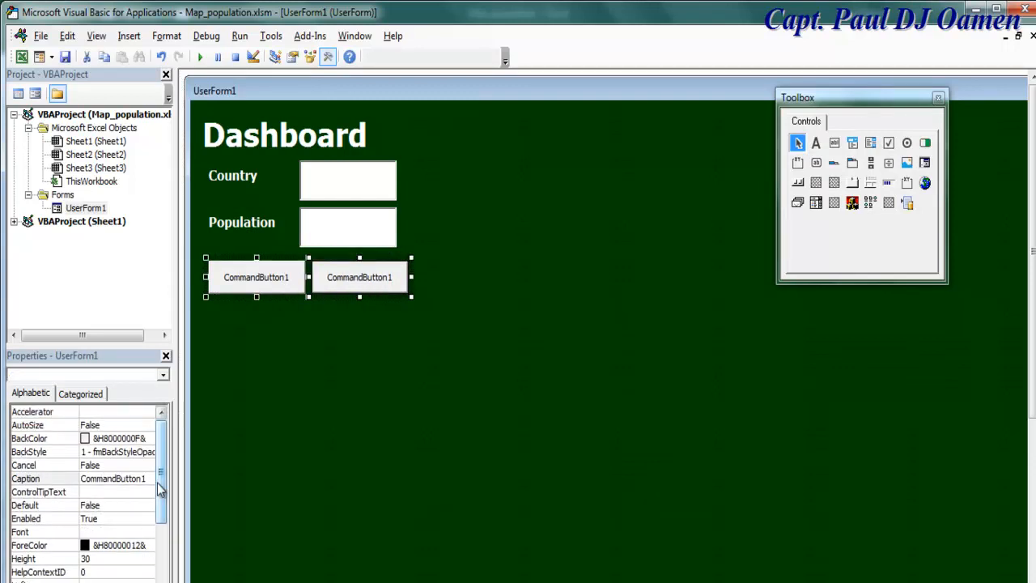
click(152, 441)
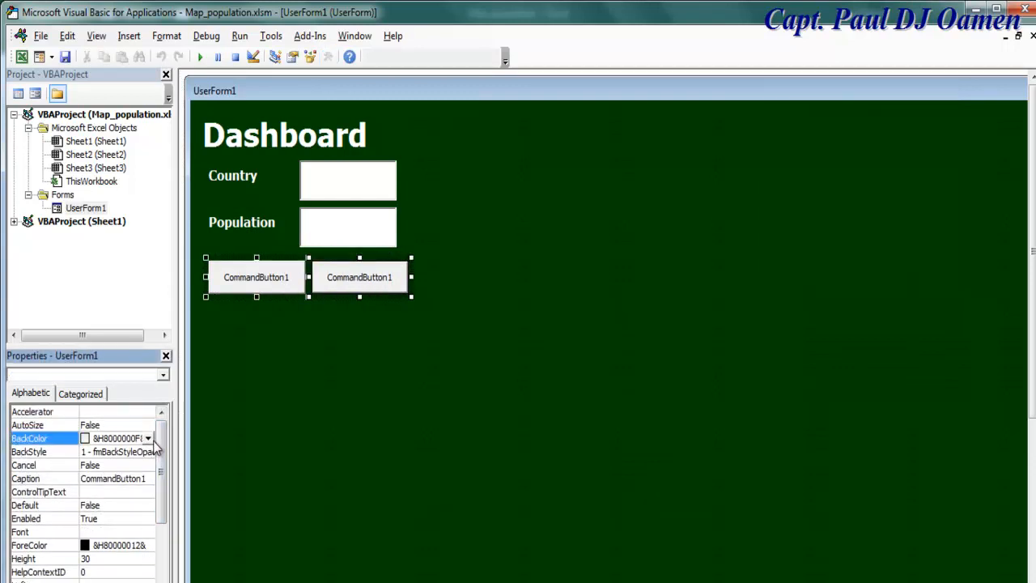
click(151, 440)
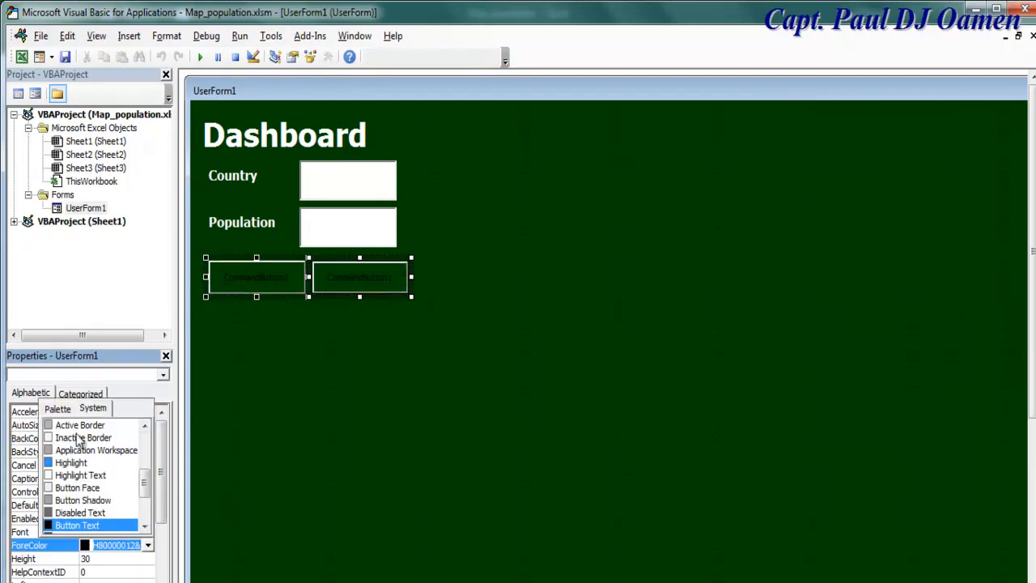
click(55, 408)
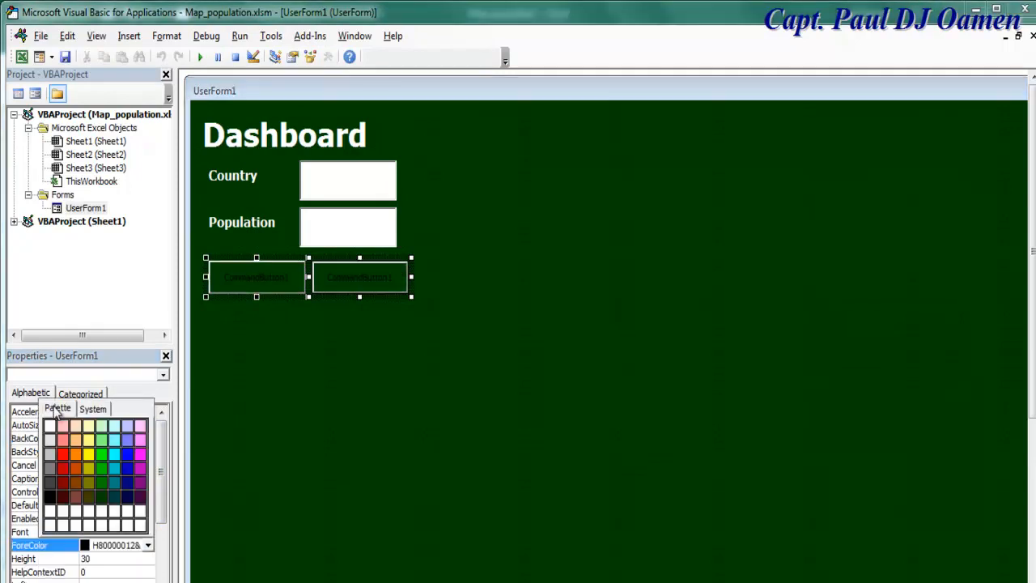
click(50, 426)
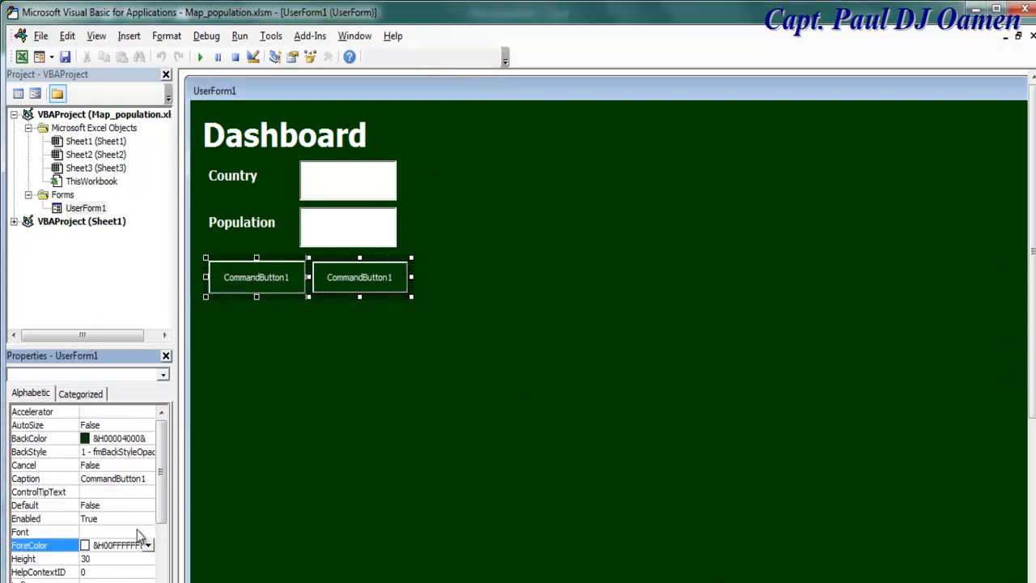
- Set the font of both command buttons to Tahoma Bold, size 12
click(49, 531)
click(147, 533)
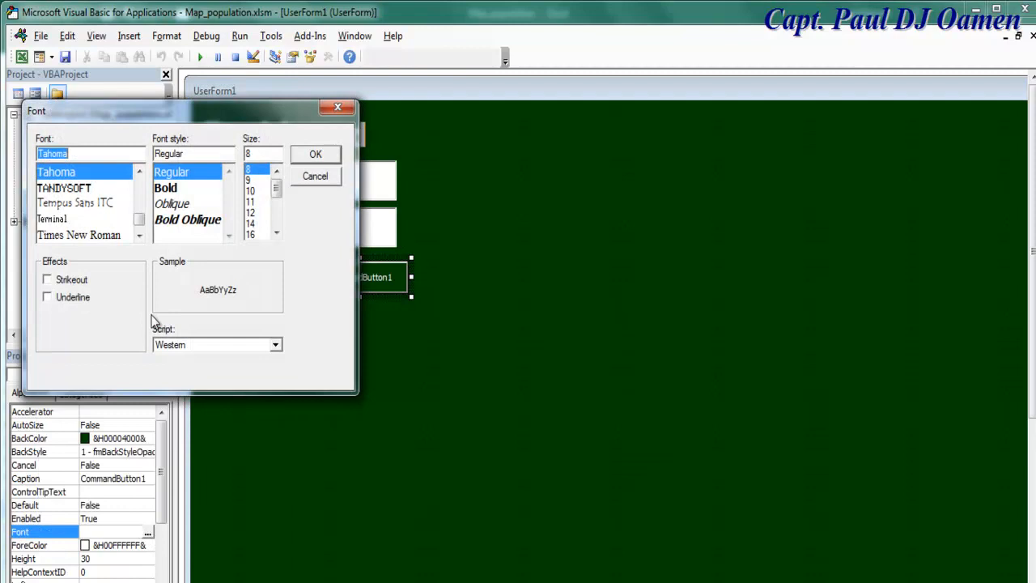
click(166, 188)
click(251, 212)
click(315, 154)
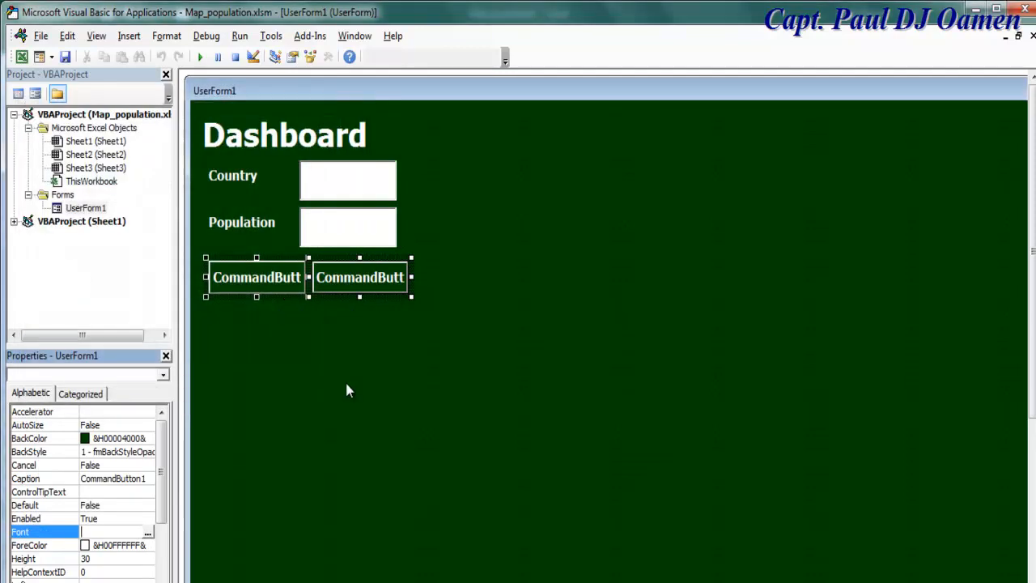
click(324, 427)
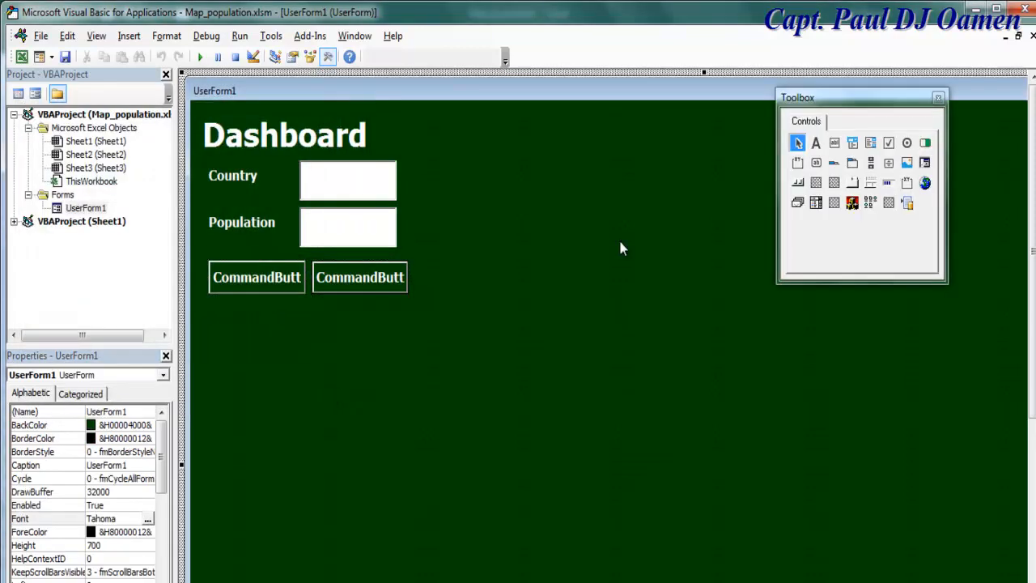
- Draw a tall list box below the two command buttons, reaching across to the text boxes' right edge
click(871, 143)
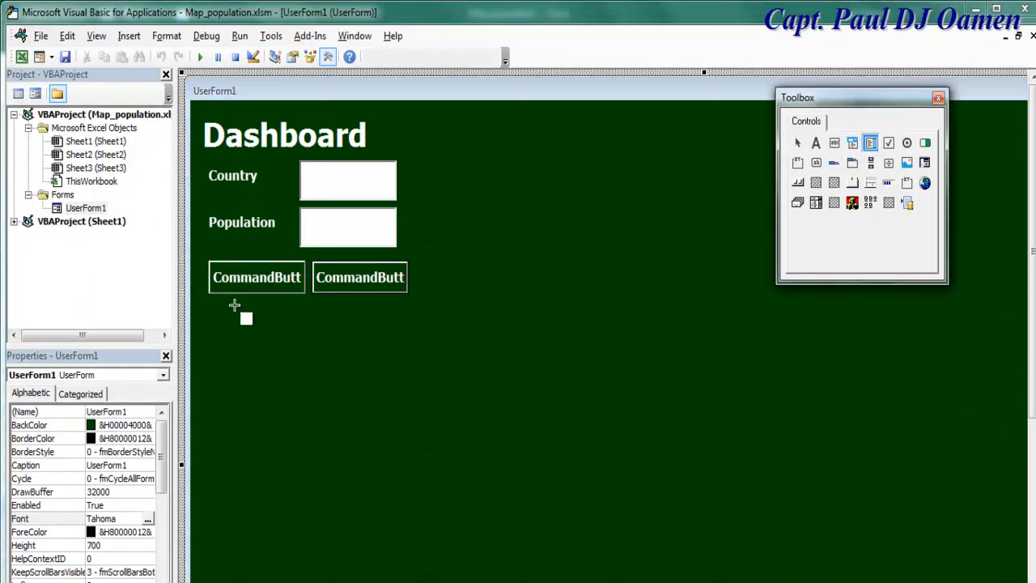
drag(210, 304, 399, 543)
drag(1032, 326, 1032, 459)
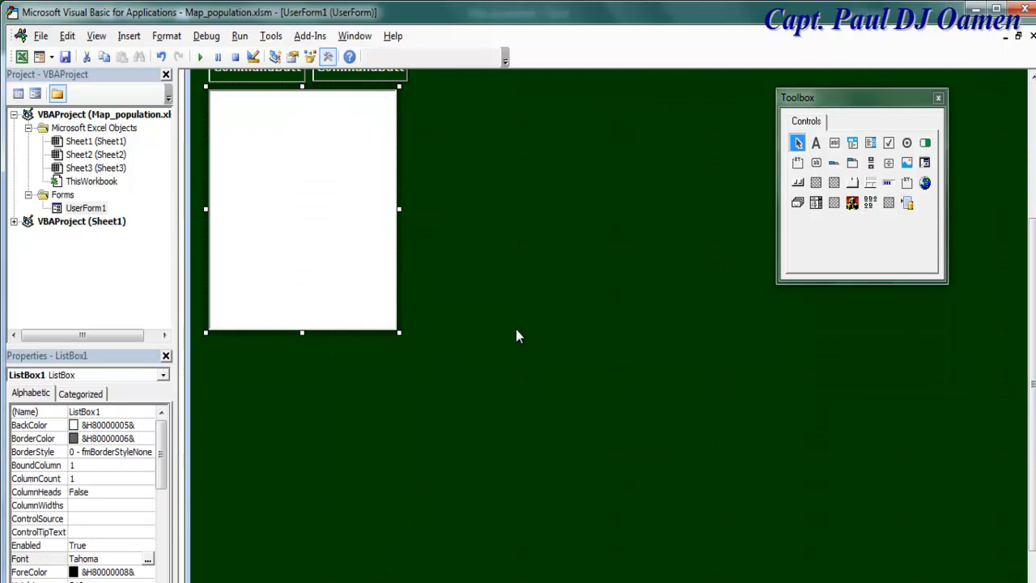
drag(1032, 301, 1033, 271)
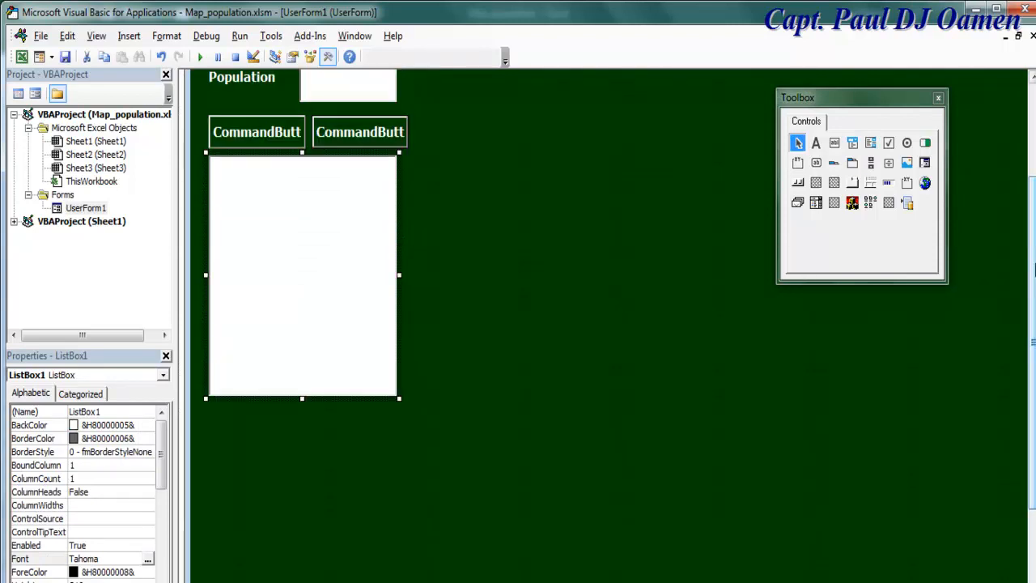
- Copy the two command buttons to just below the list box and add another copy beneath them, stretched across the pair's width
drag(416, 127, 235, 123)
drag(308, 139, 303, 427)
click(352, 484)
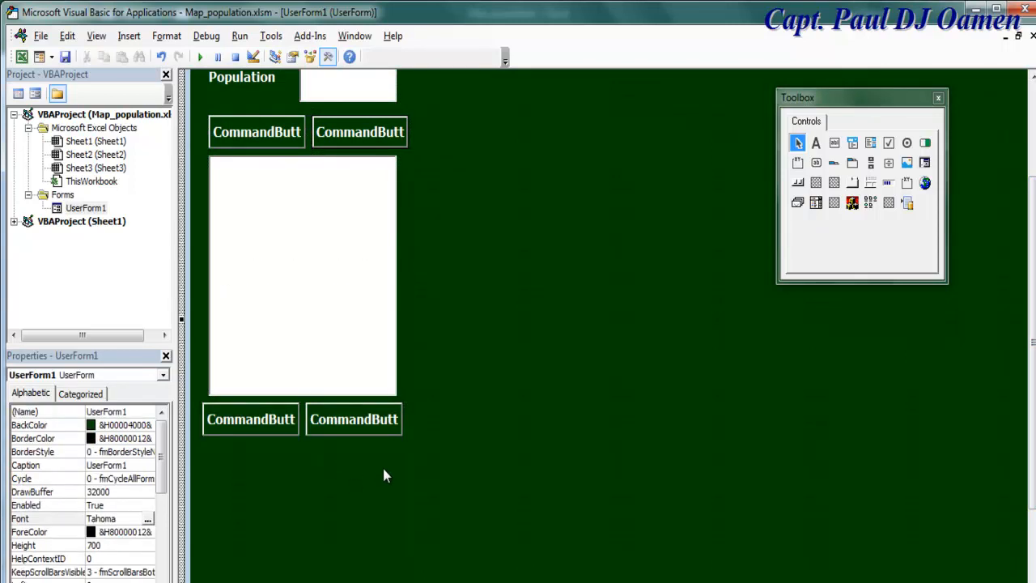
click(385, 429)
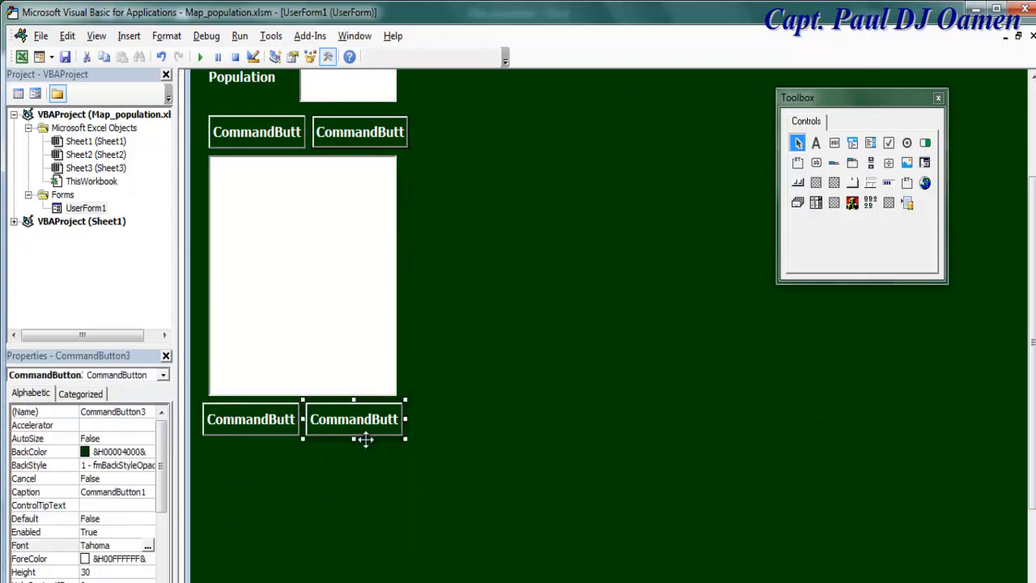
drag(257, 478, 404, 459)
click(467, 462)
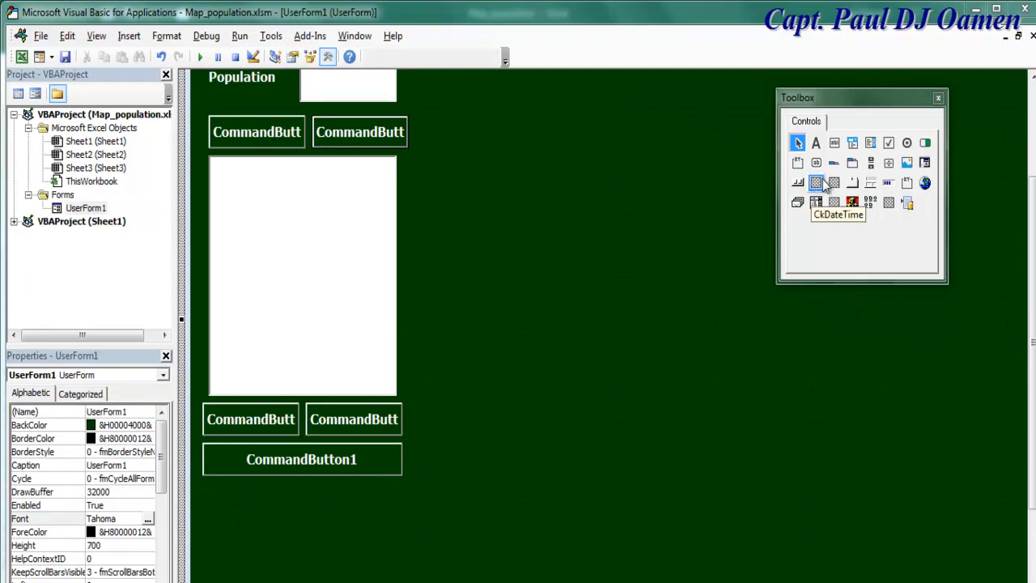
- Draw a frame about 48 high below the wide command button, extending well beyond its right edge
click(797, 162)
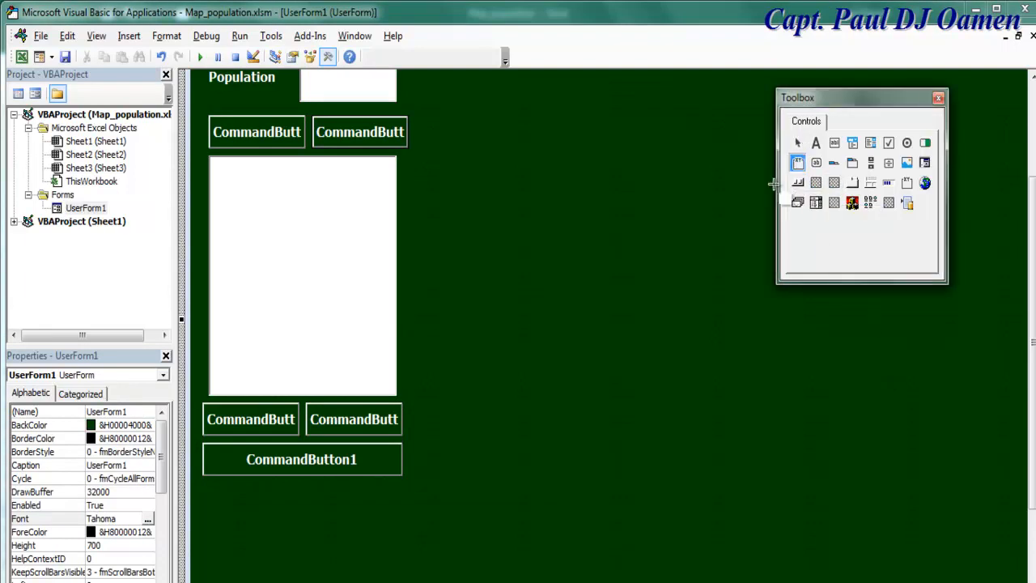
drag(208, 483, 767, 536)
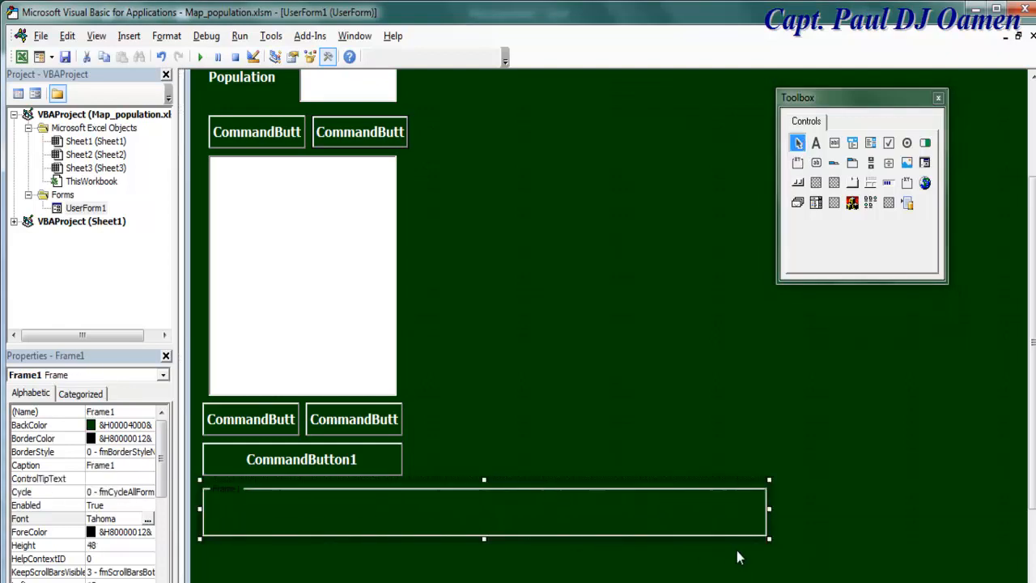
- Clear the caption of the long frame below the wide command button
click(117, 468)
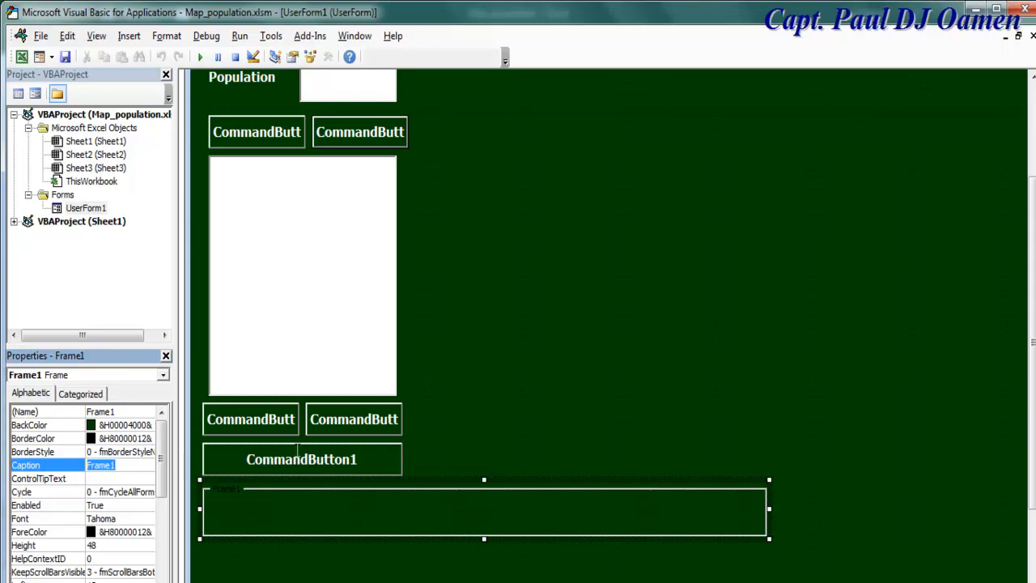
key(BackSpace)
click(504, 452)
click(468, 483)
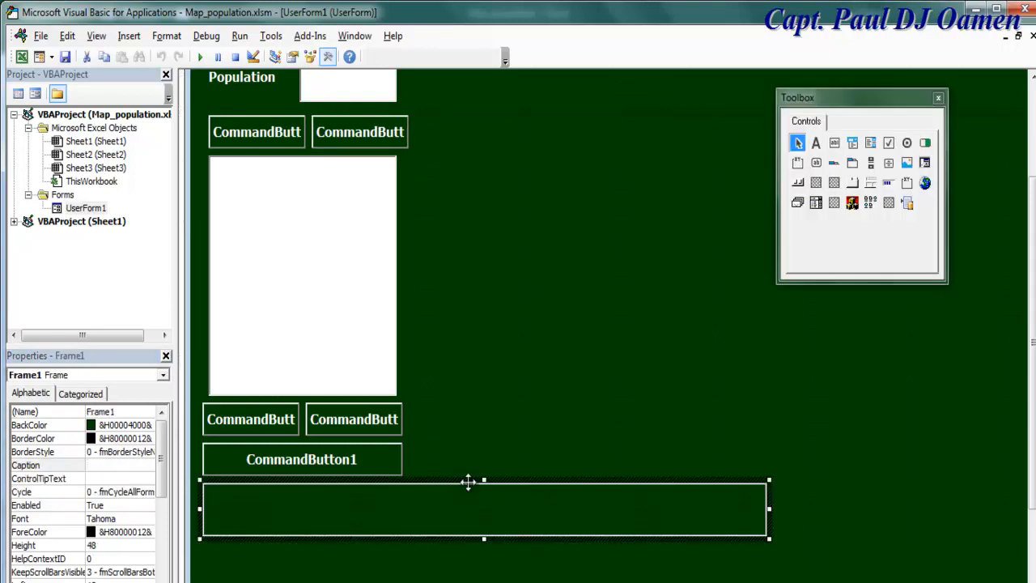
- Copy the long frame, shrink the copy to 36 high, give it a white background and place it inside the original frame
drag(470, 495, 500, 496)
drag(705, 382, 705, 383)
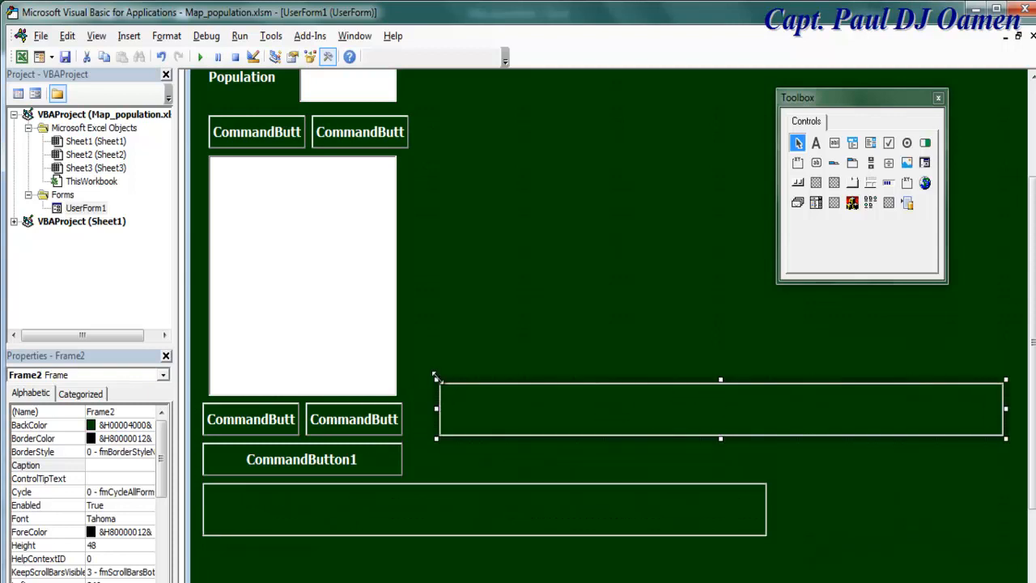
drag(437, 381, 455, 396)
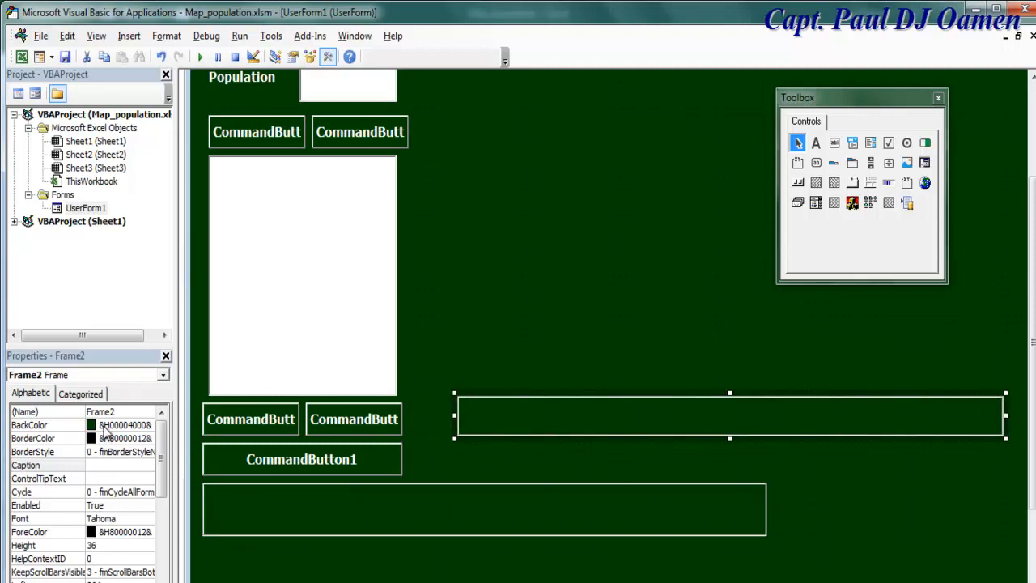
click(154, 425)
click(50, 463)
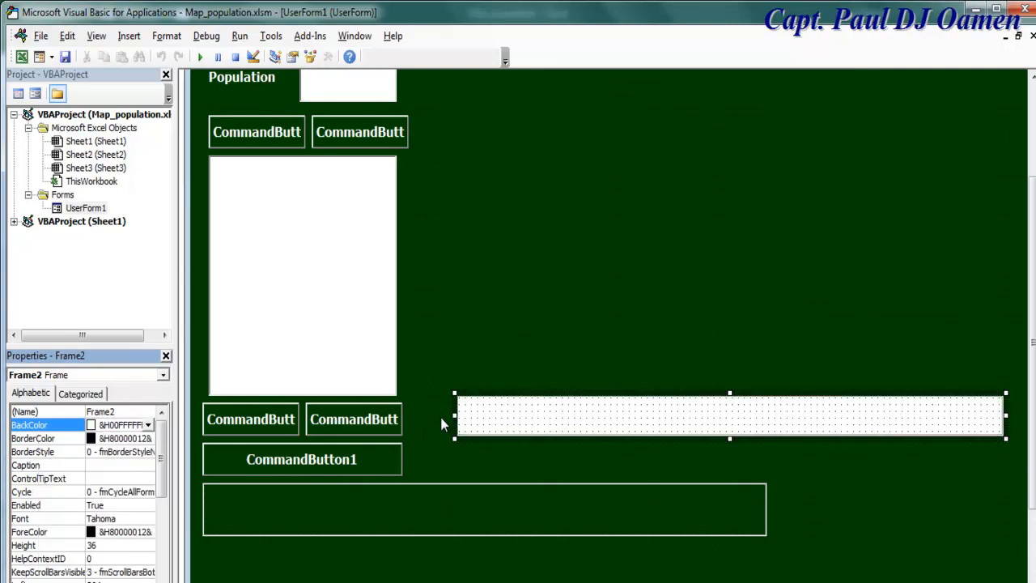
click(521, 402)
drag(524, 392, 284, 494)
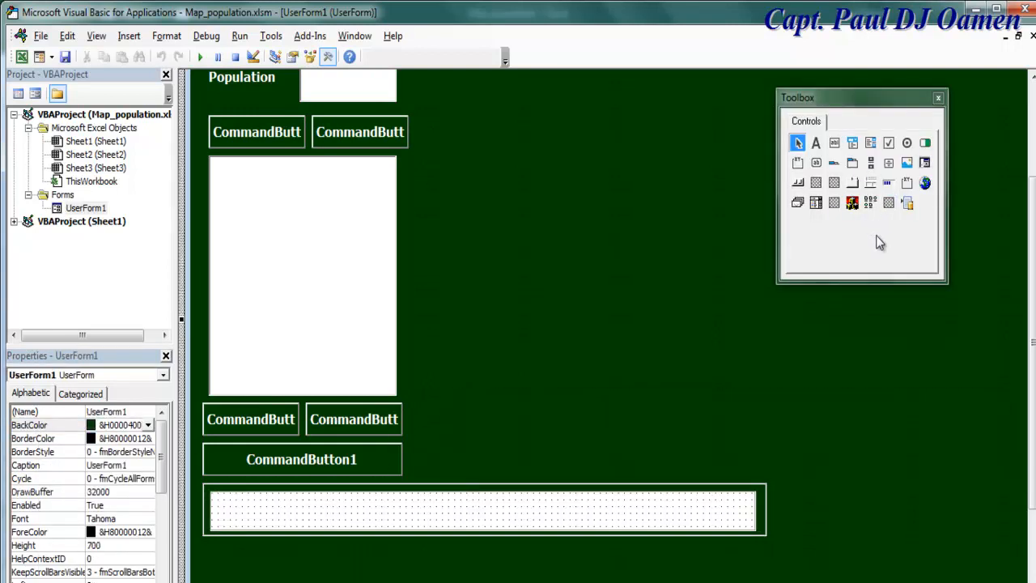
- Draw a large image control about 276 high beside the list box, extending past the long frame's right edge
click(907, 163)
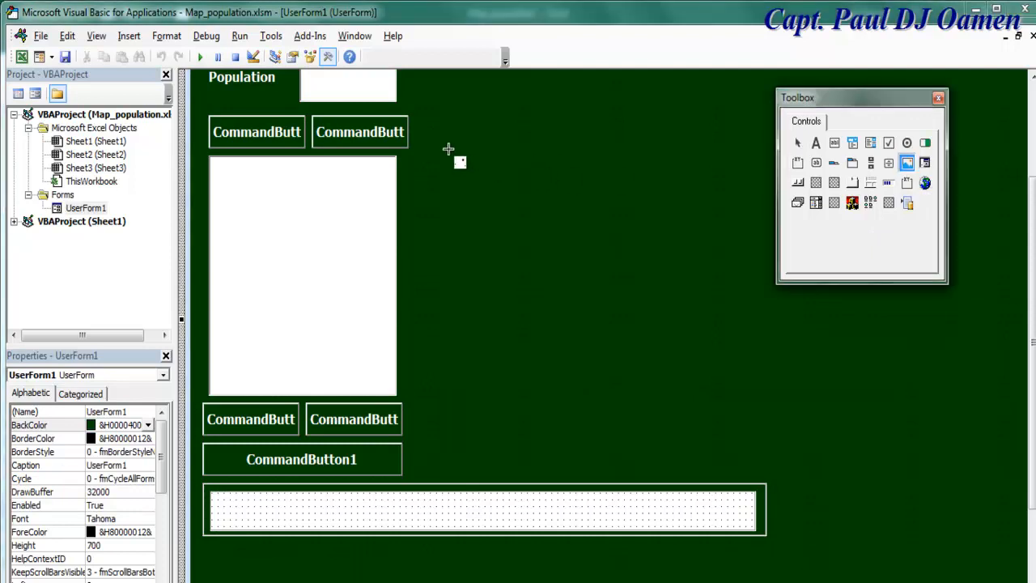
mouse_move(416, 153)
mouse_down()
mouse_move(720, 349)
mouse_move(847, 464)
mouse_up()
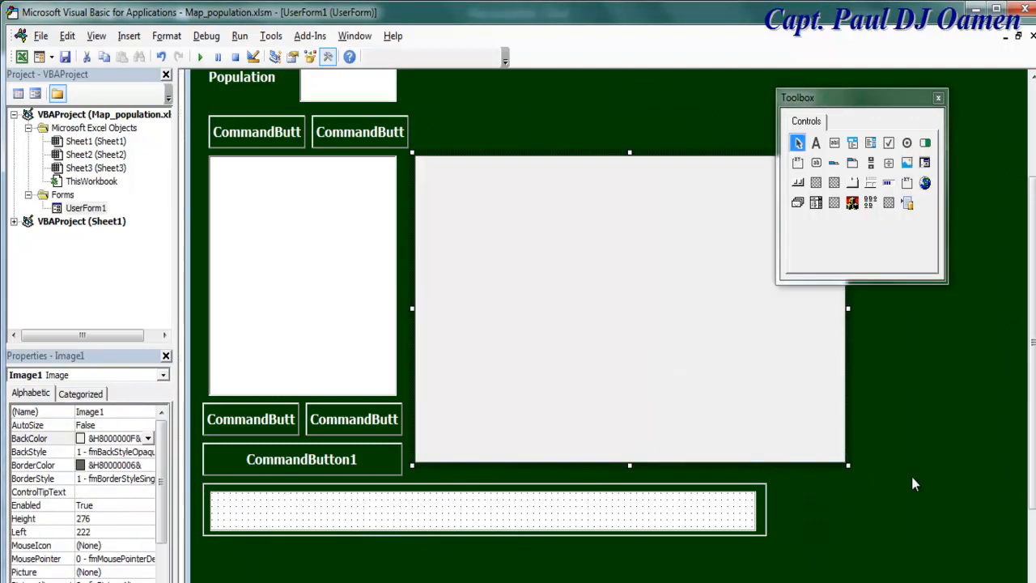
click(938, 98)
- Resize the image control to 216 high and copy it to form a two-by-two grid beside the text boxes and list box
scroll(1017, 224, up, 3)
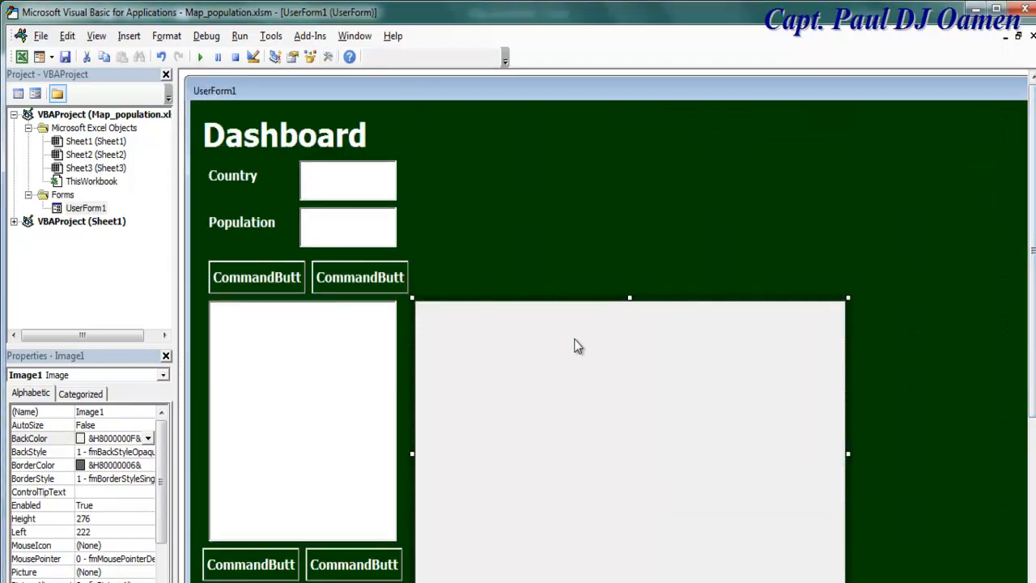
drag(848, 453, 763, 453)
drag(587, 298, 599, 112)
drag(683, 364, 1021, 360)
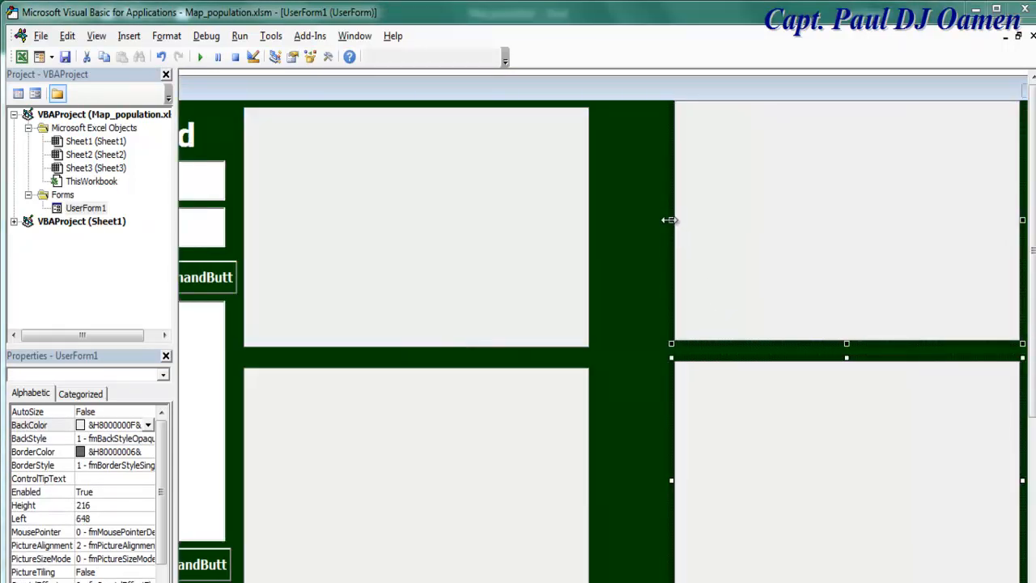
- Widen the right pair of images leftward to a Left value of 594 and the left pair rightward, leaving a narrow gap between them
drag(671, 218, 617, 219)
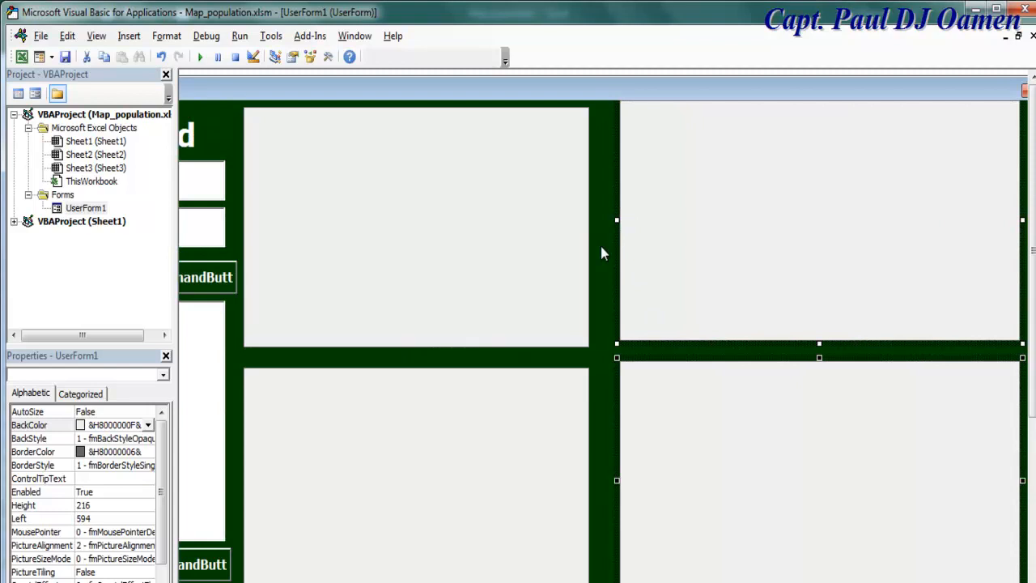
click(552, 276)
ctrl+click(530, 431)
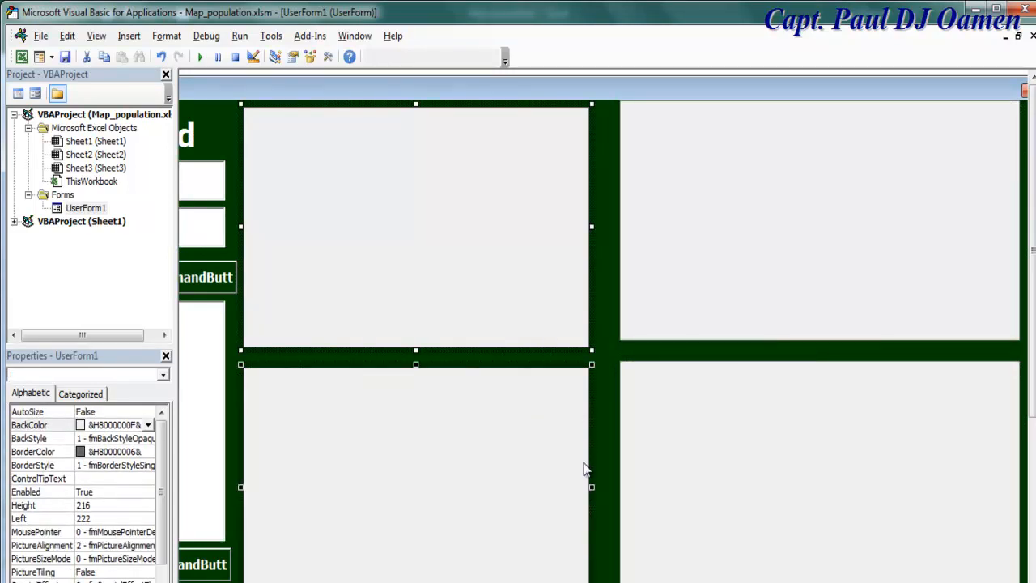
drag(591, 486, 610, 491)
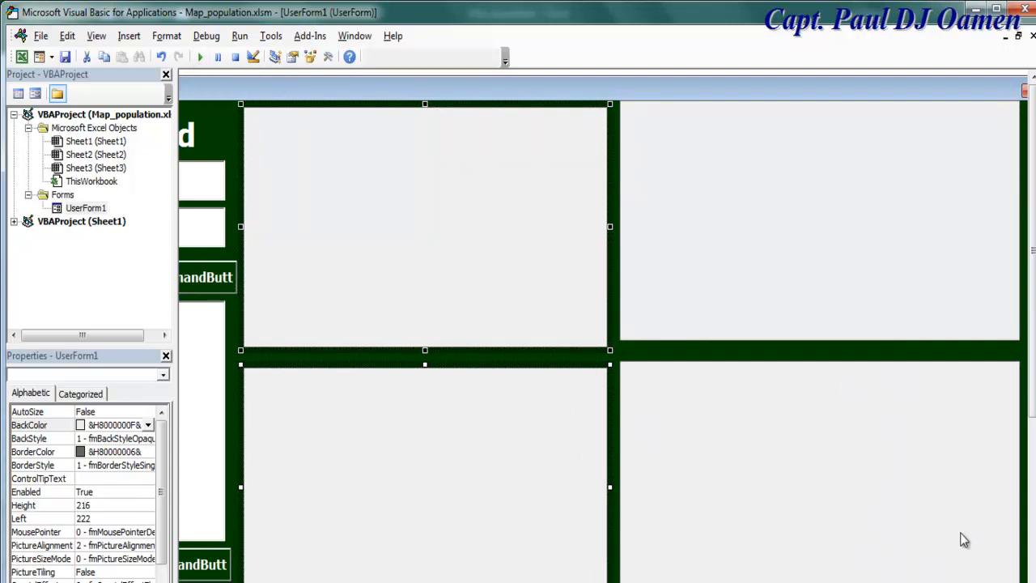
- Copy the Population label at 18 high into the white inner frame and stretch it across nearly the frame's full width
scroll(1032, 451, down, 3)
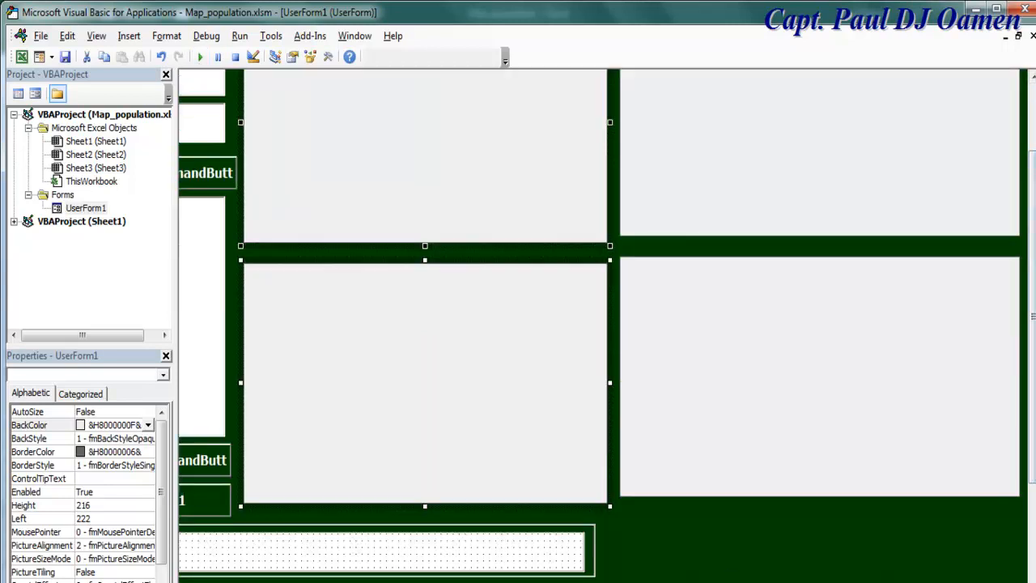
scroll(348, 553, left, 3)
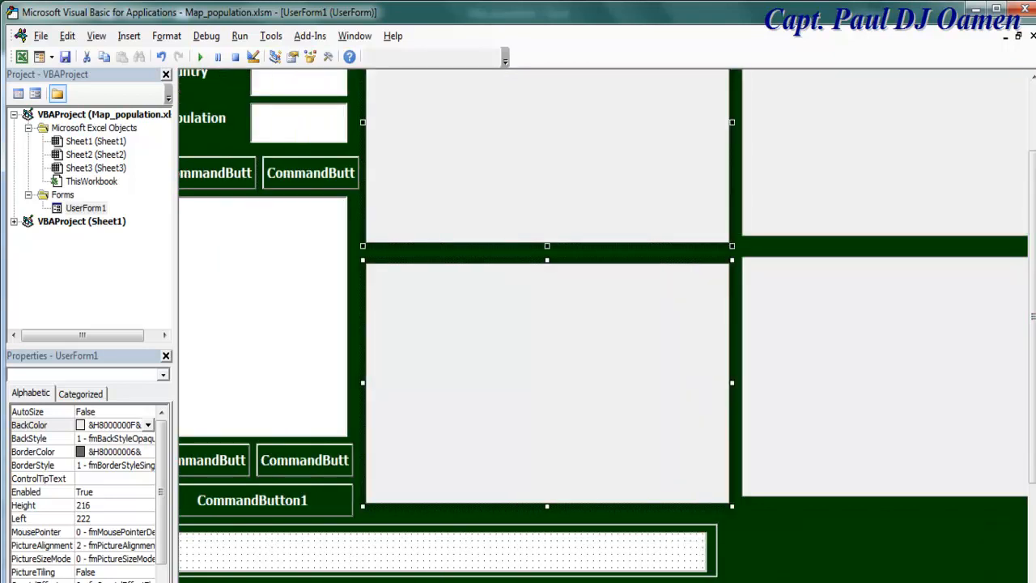
scroll(377, 535, left, 1)
click(329, 56)
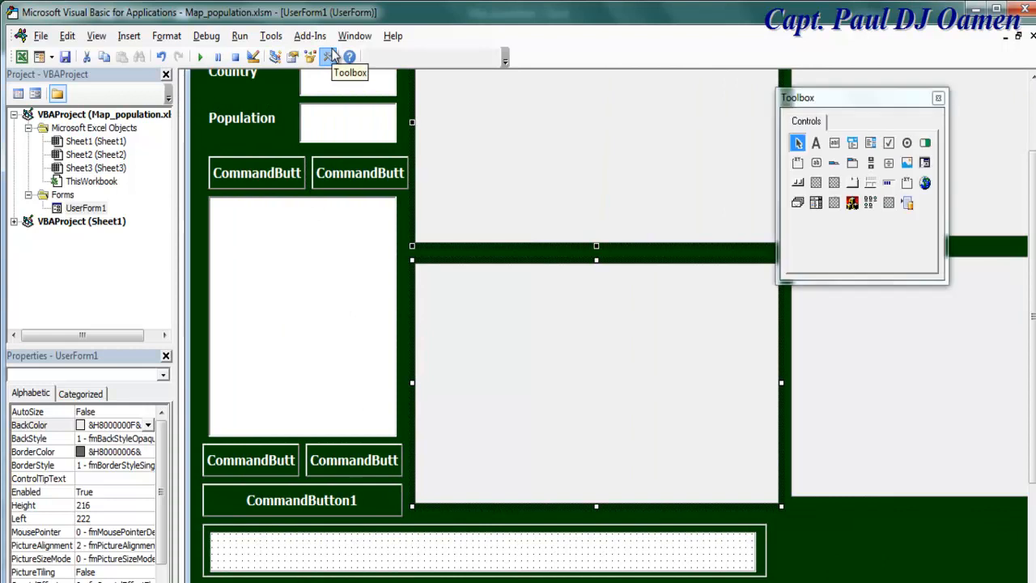
click(256, 120)
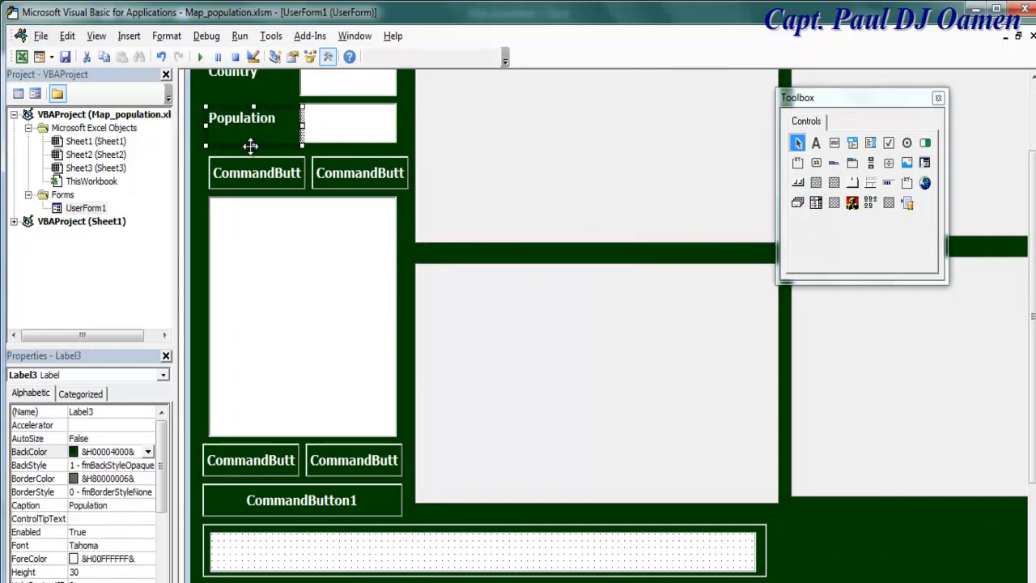
drag(254, 139, 253, 134)
drag(278, 108, 871, 559)
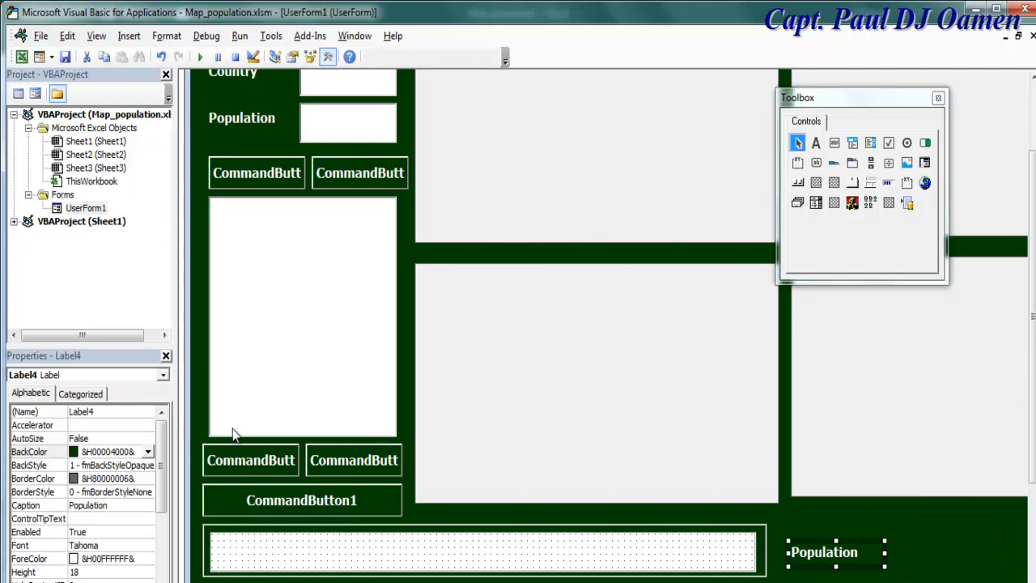
drag(824, 540, 251, 551)
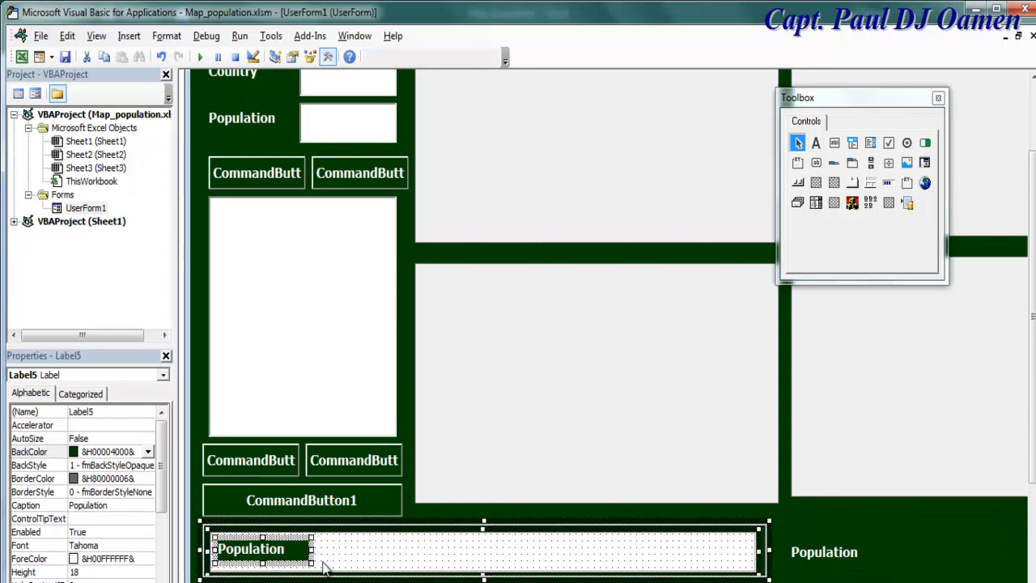
drag(314, 549, 752, 575)
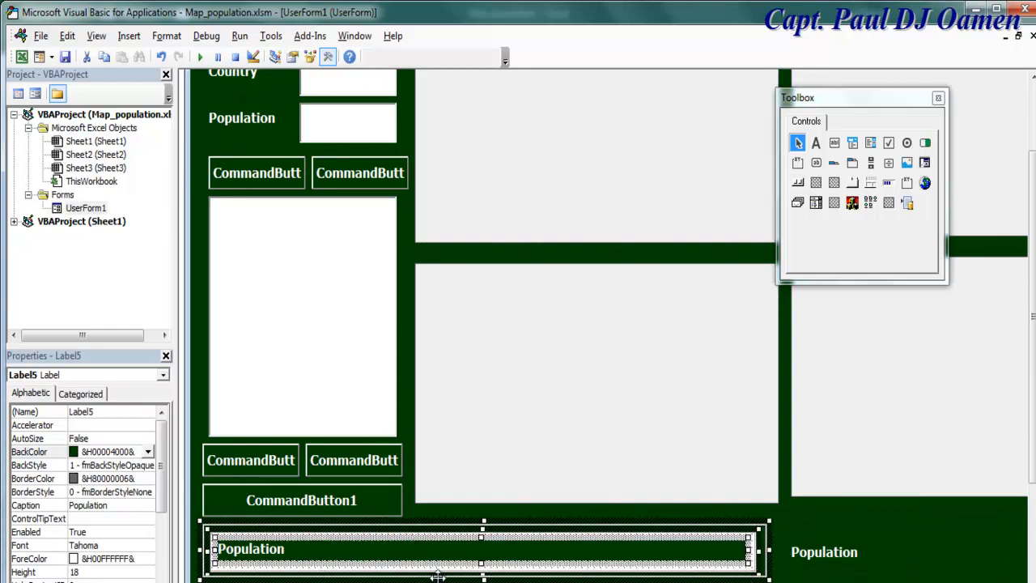
- Delete the spare Population label lying outside the long frame
click(411, 396)
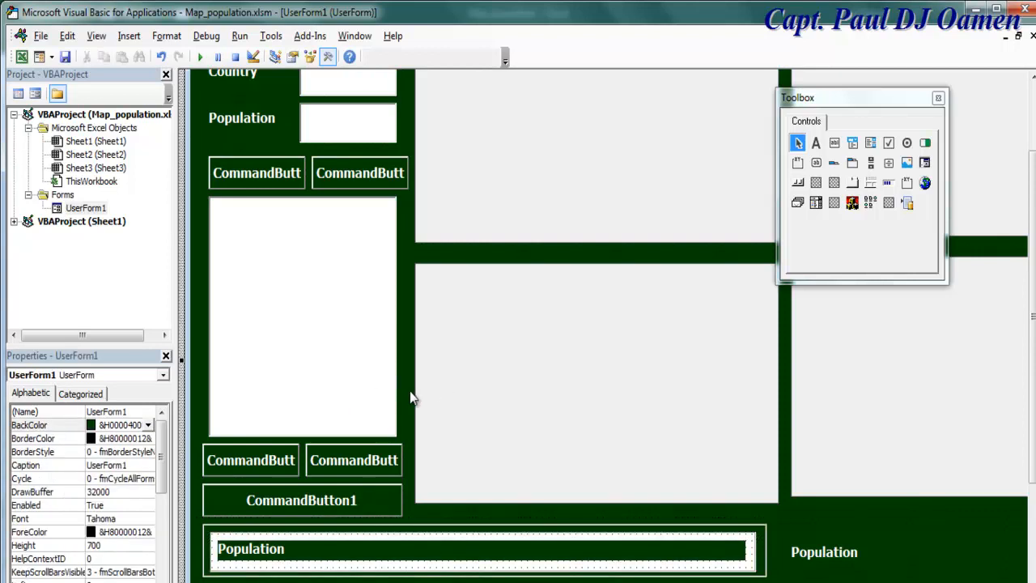
click(837, 559)
key(Delete)
- Extend the lower-right image downward to 288 high and run the form to preview the layout
click(824, 480)
drag(991, 499, 987, 580)
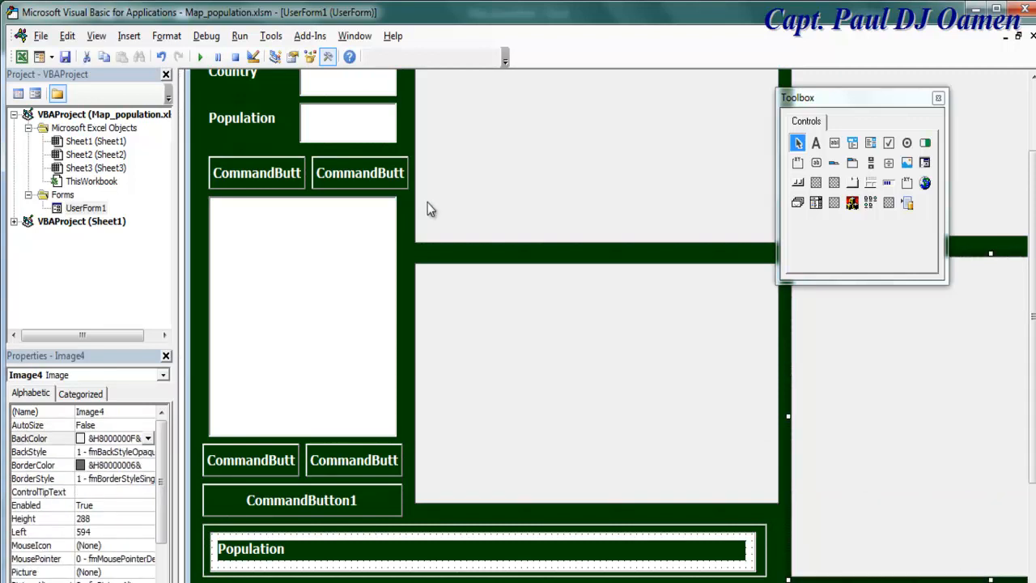
click(200, 57)
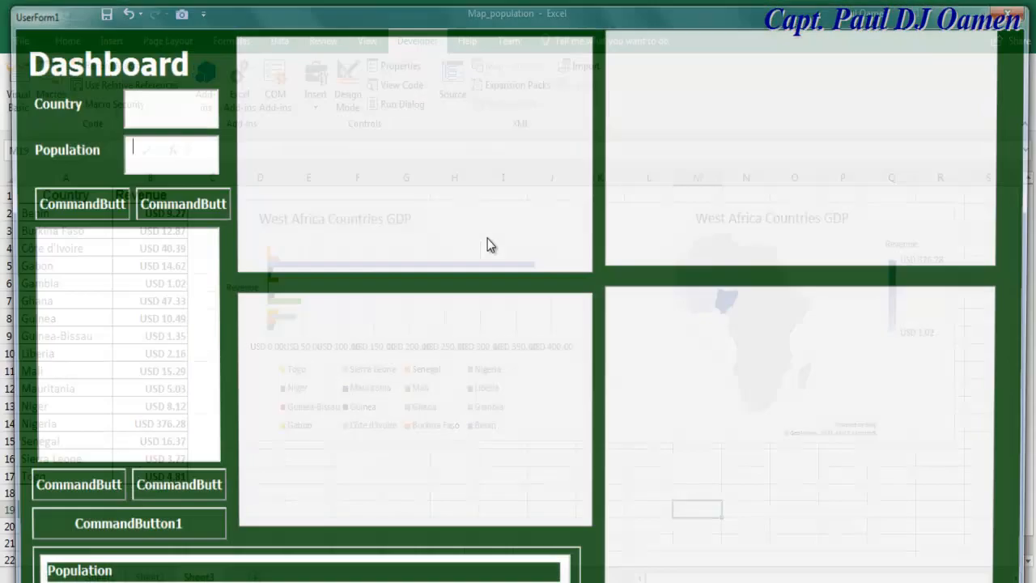
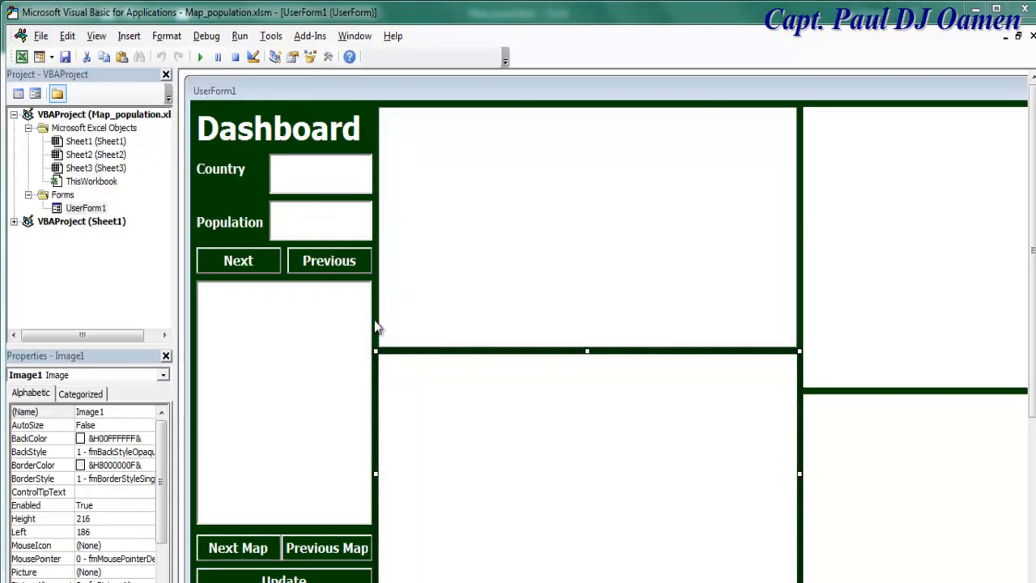
- Run the finished form and try its Next Map, Previous and Previous Map buttons
click(319, 98)
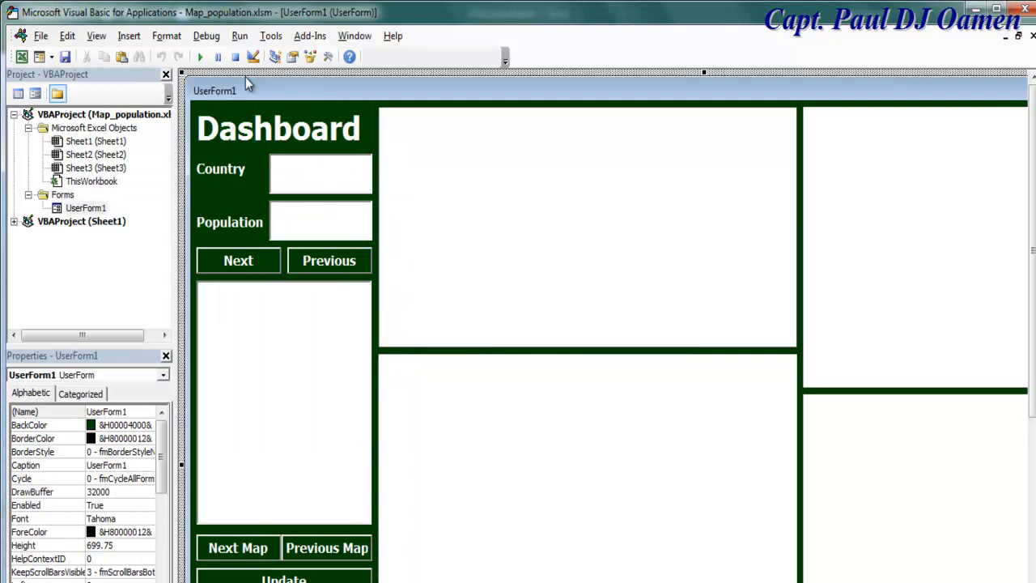
click(200, 57)
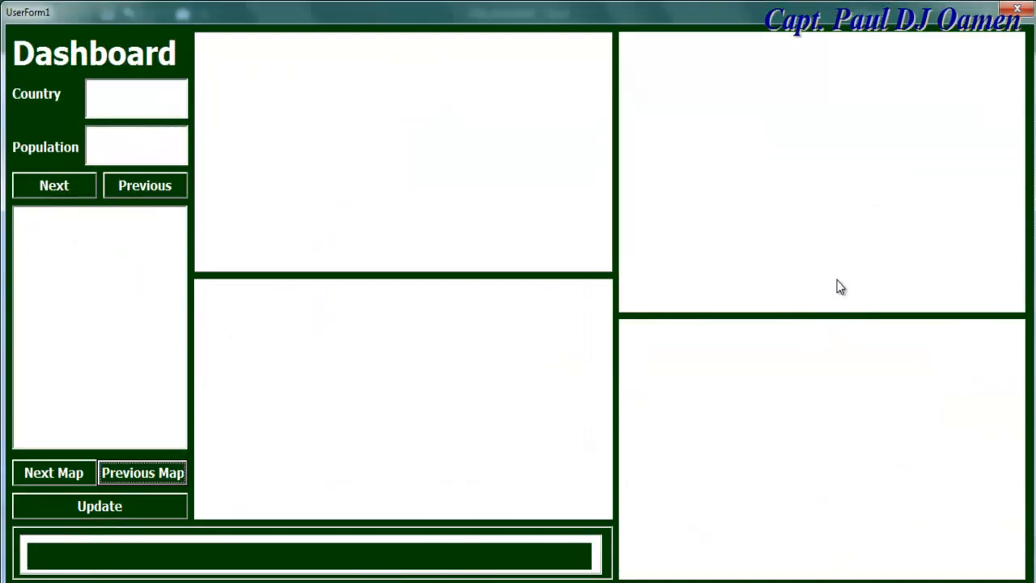
click(81, 476)
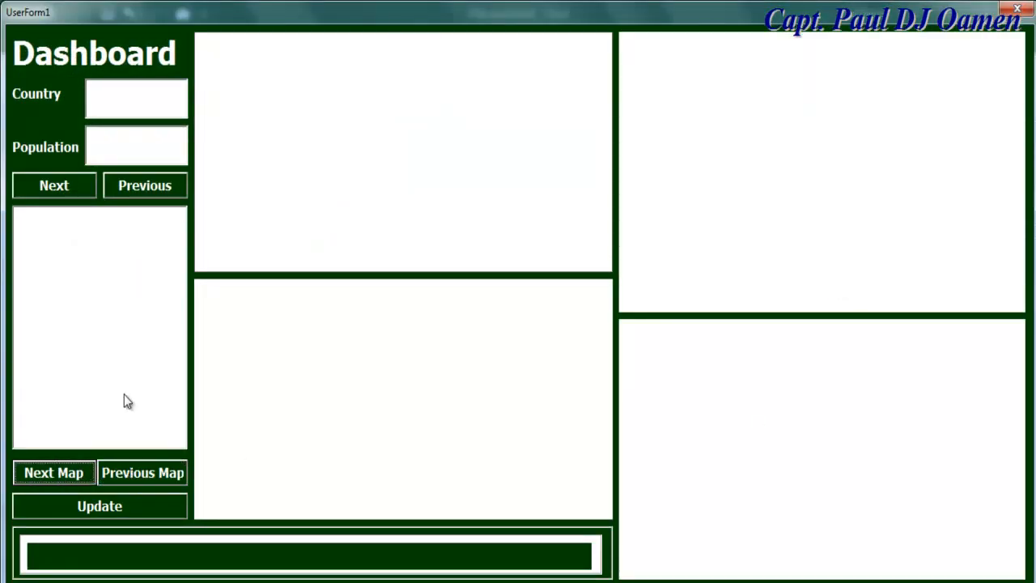
click(122, 185)
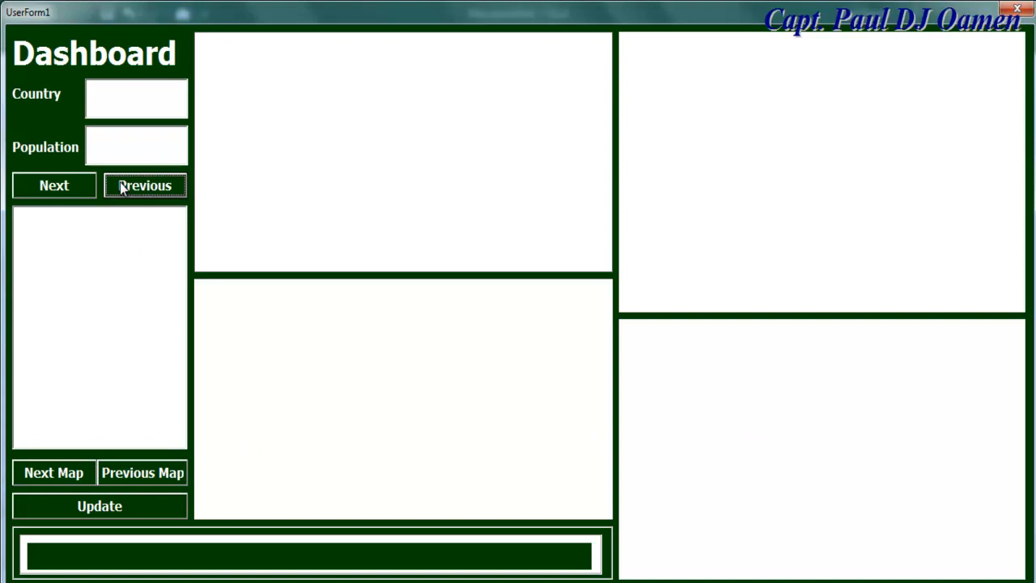
click(143, 475)
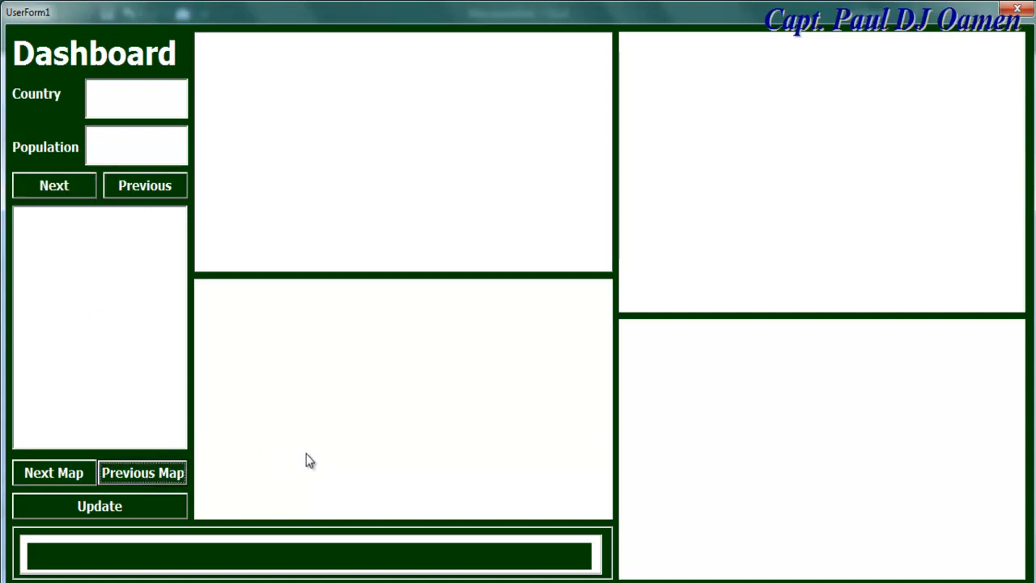